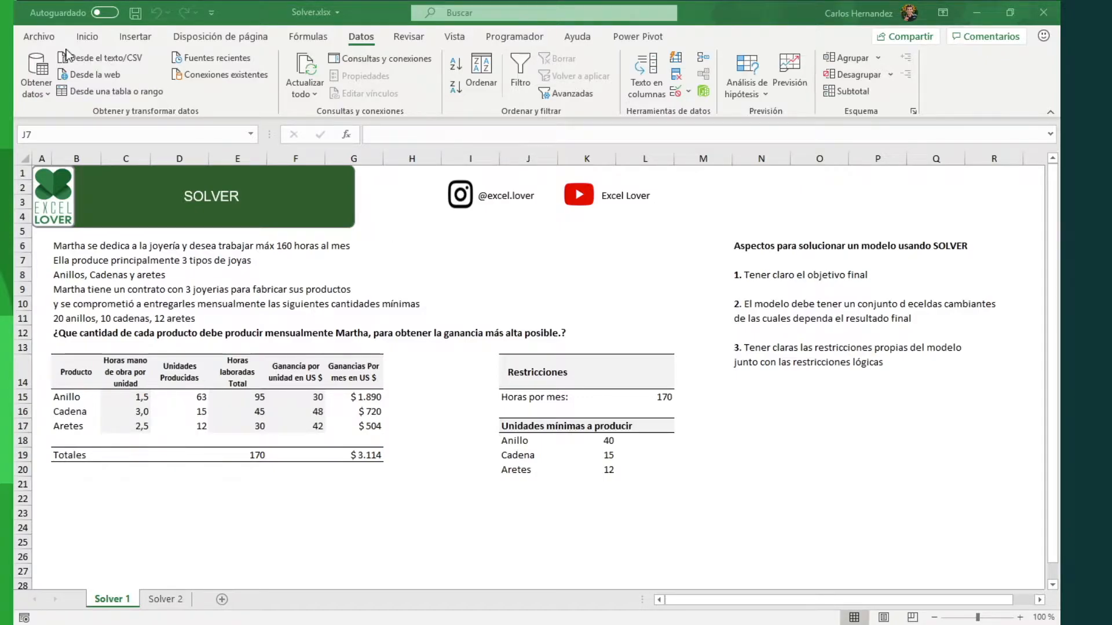
Step: Enable the Solver add-in through the Excel add-ins management options
{"action": "left_click", "coordinate": [38, 38]}
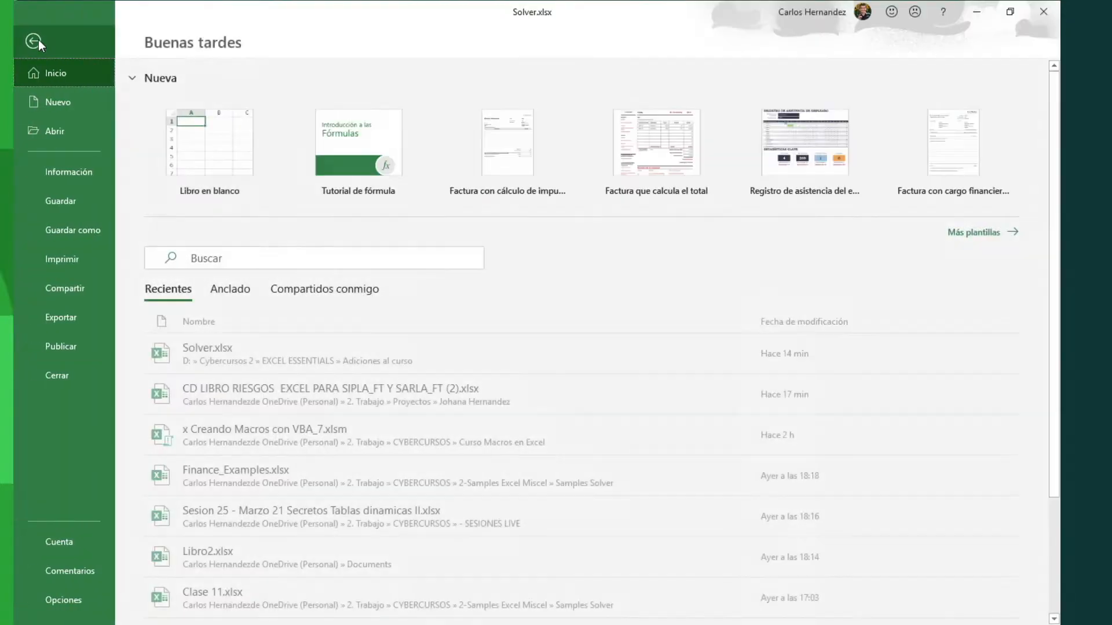
{"action": "left_click", "coordinate": [62, 603]}
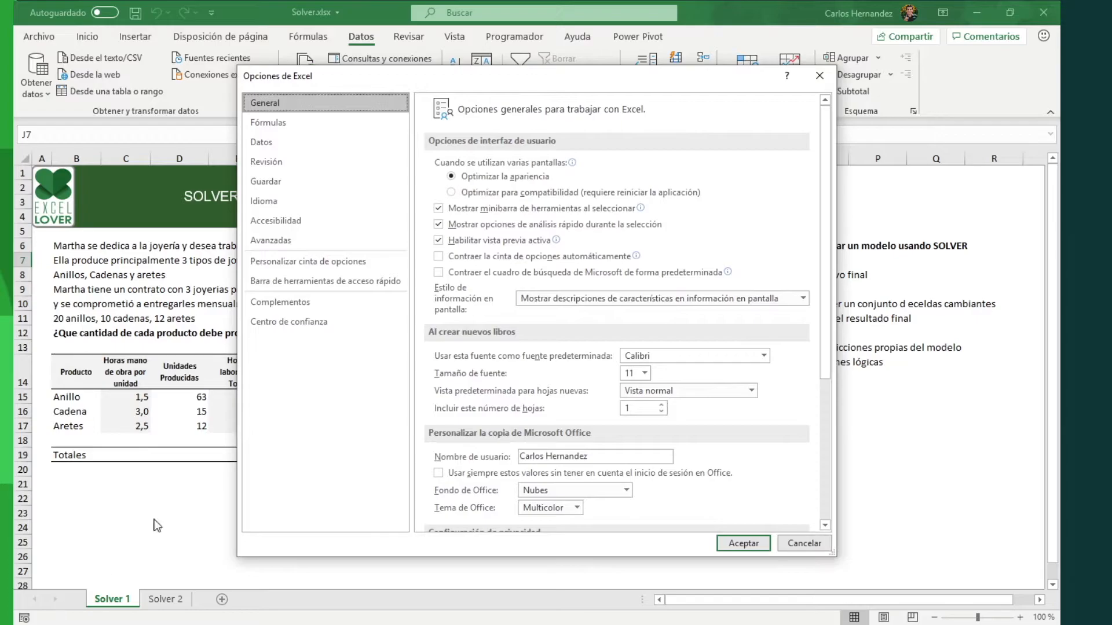
{"action": "left_click", "coordinate": [303, 302]}
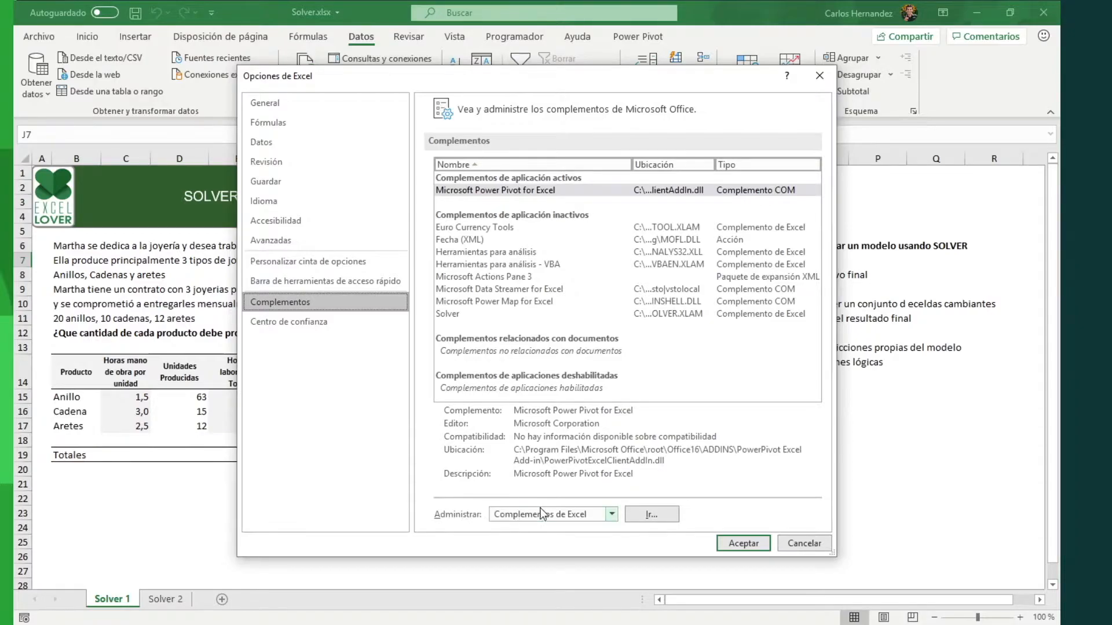
{"action": "left_click", "coordinate": [669, 513]}
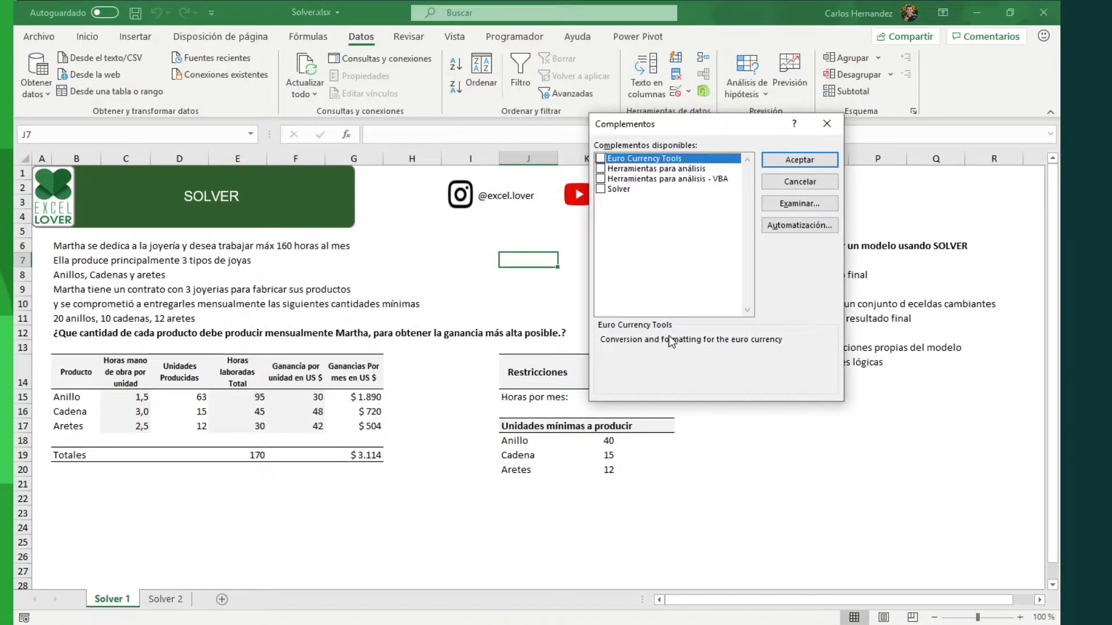
{"action": "left_click", "coordinate": [602, 189]}
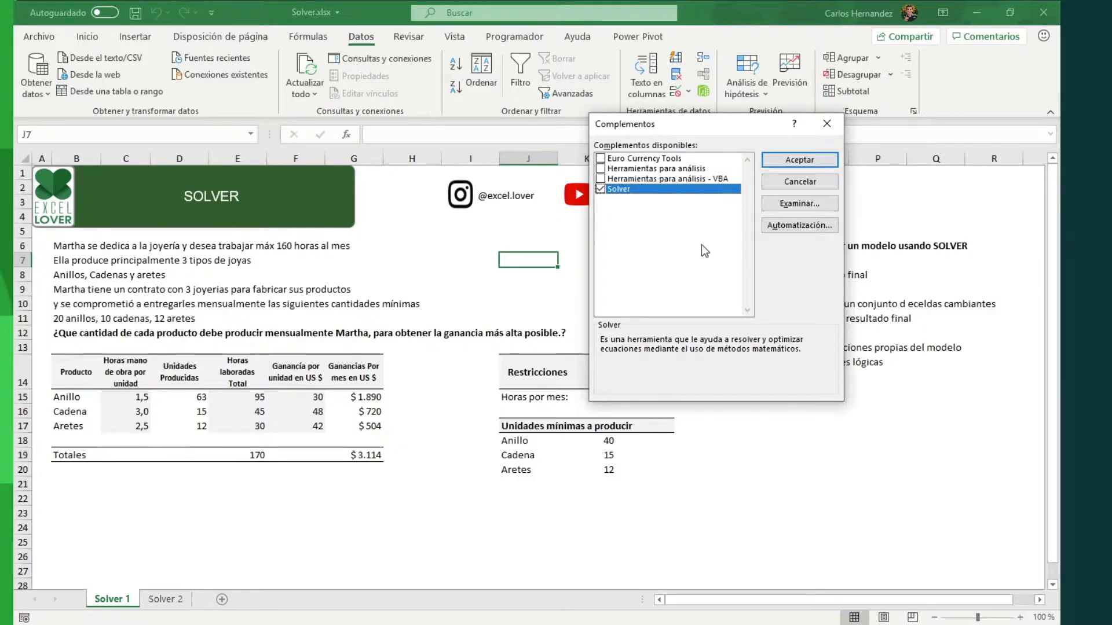
{"action": "left_click", "coordinate": [824, 158]}
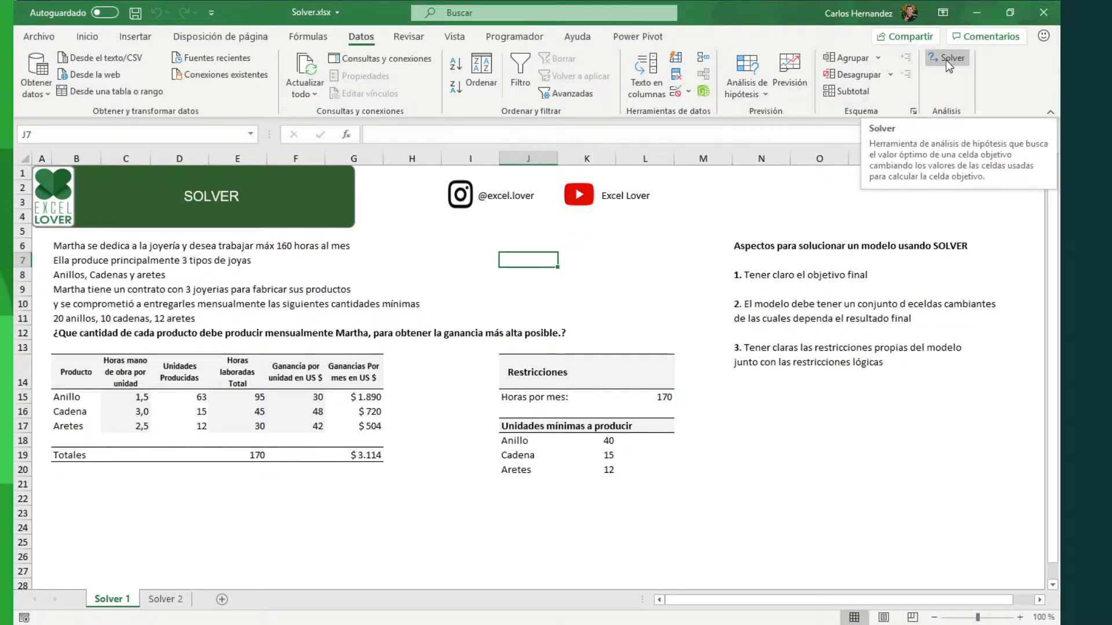
Step: Read the jewelry production problem statement line by line in B6:B12, ending at the question on maximum profit
{"action": "left_click", "coordinate": [440, 260]}
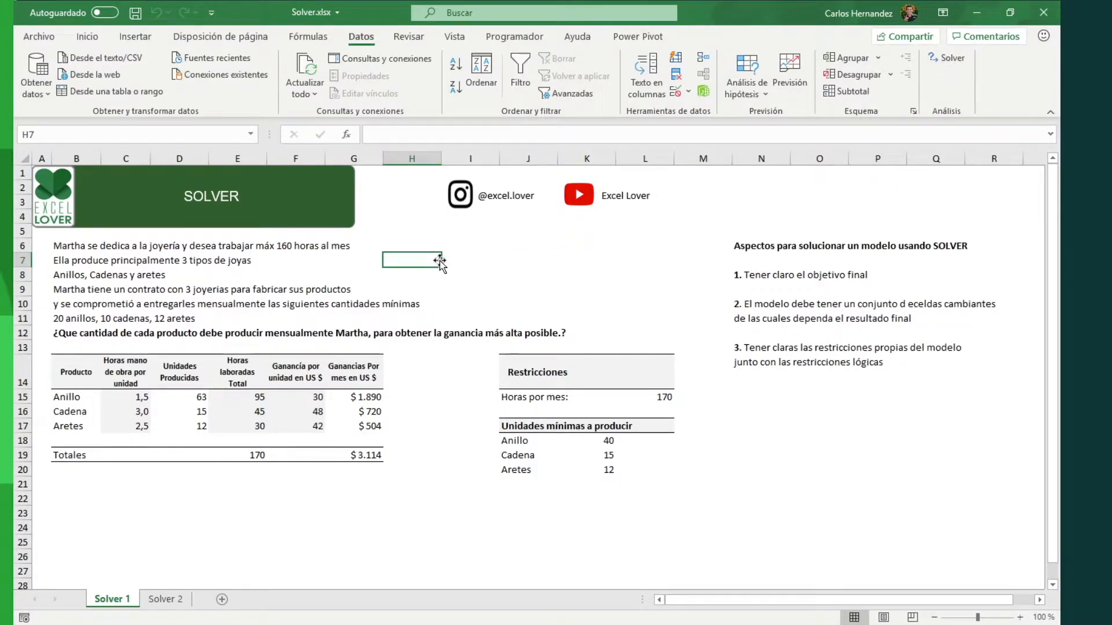
{"action": "left_click", "coordinate": [519, 272]}
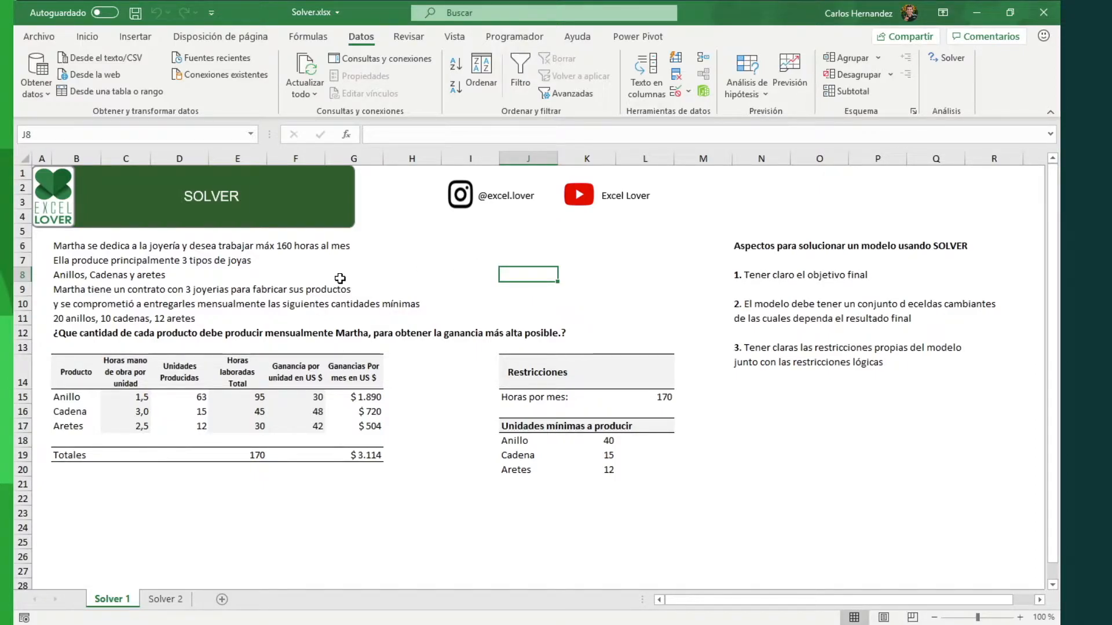
{"action": "left_click", "coordinate": [78, 247]}
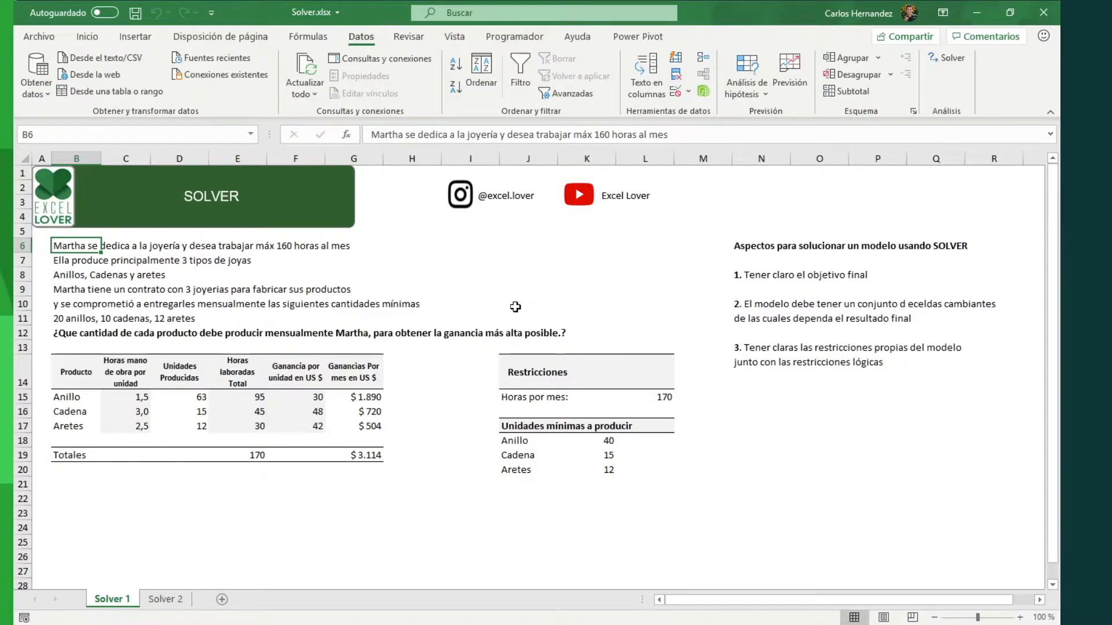
{"action": "key", "text": "Down"}
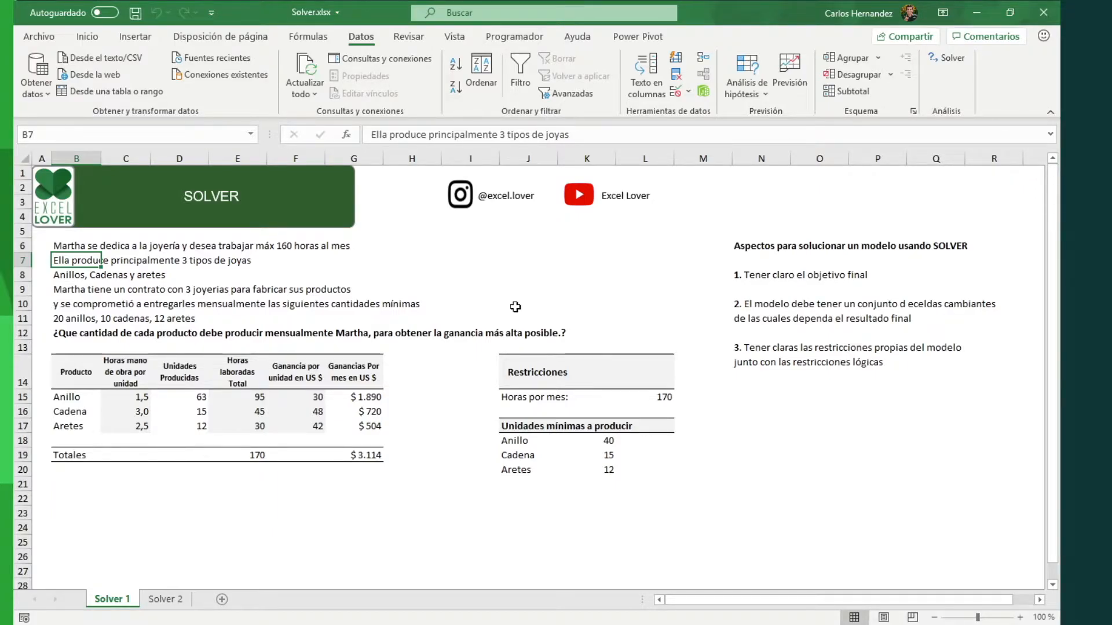
{"action": "key", "text": "Down"}
{"action": "key", "text": "Down"}
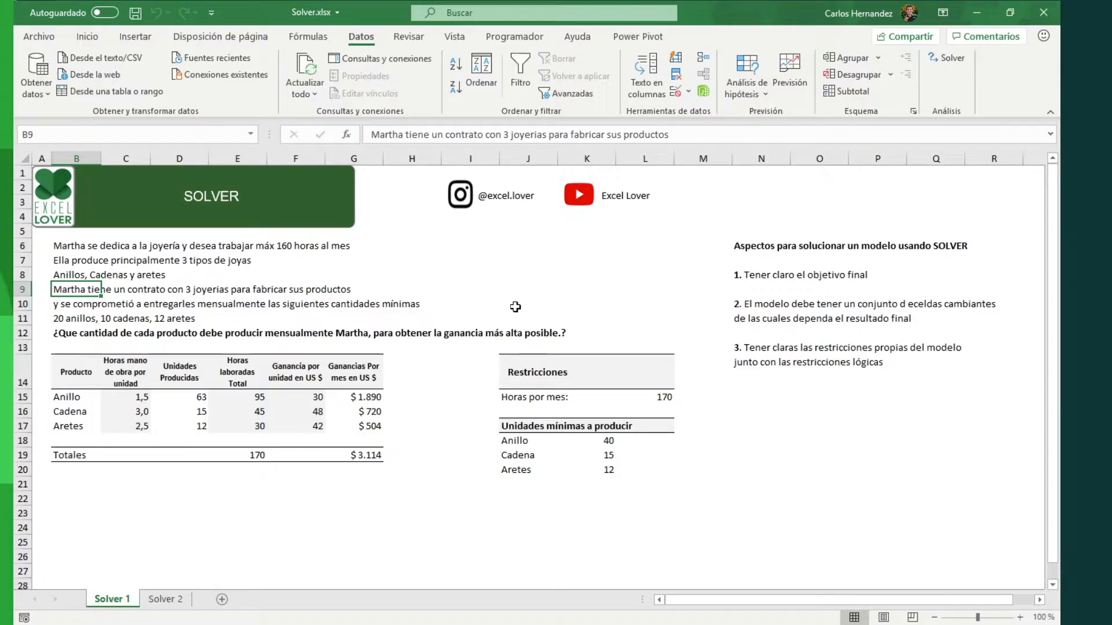
{"action": "key", "text": "Down"}
{"action": "key", "text": "Down"}
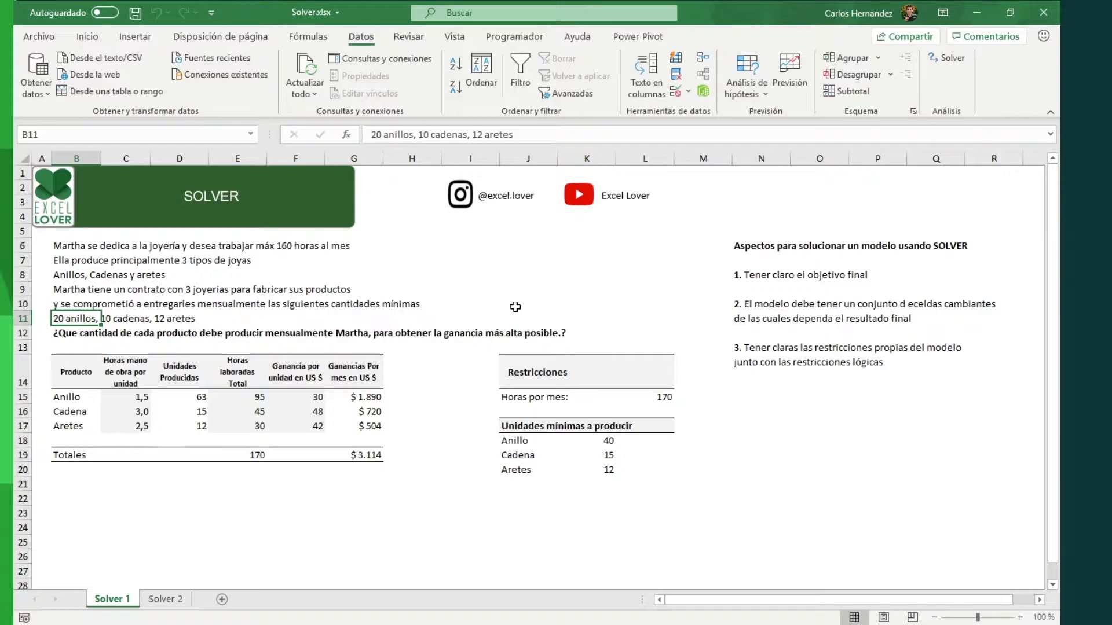
{"action": "key", "text": "Down"}
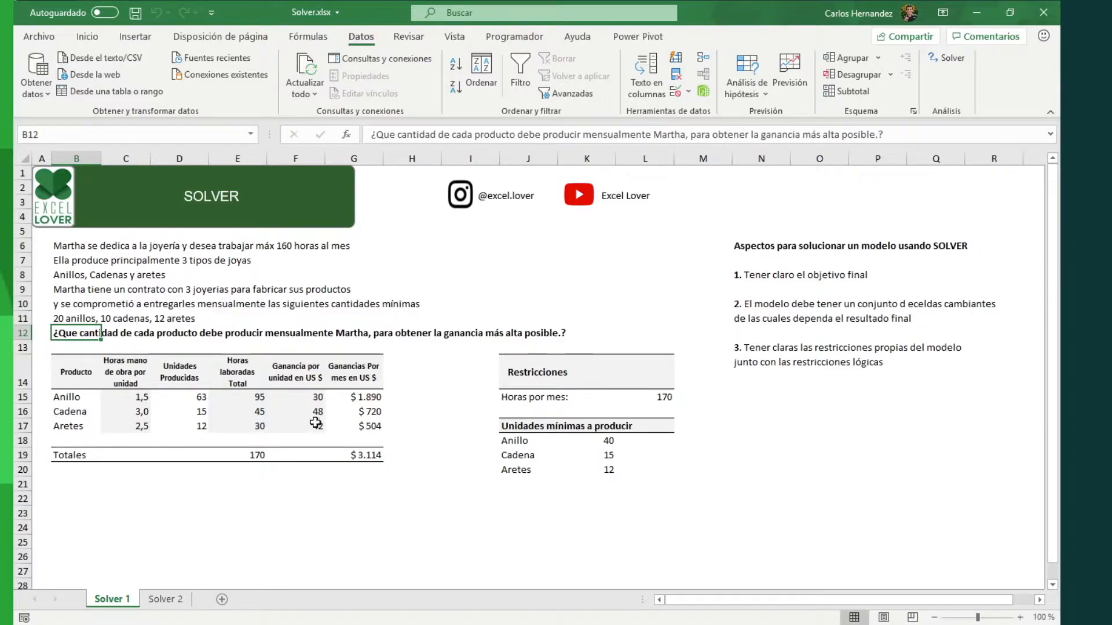
Step: Set the units produced for all three products, D15:D17, to 1
{"action": "left_click_drag", "start_coordinate": [172, 397], "coordinate": [171, 426]}
{"action": "type", "text": "1"}
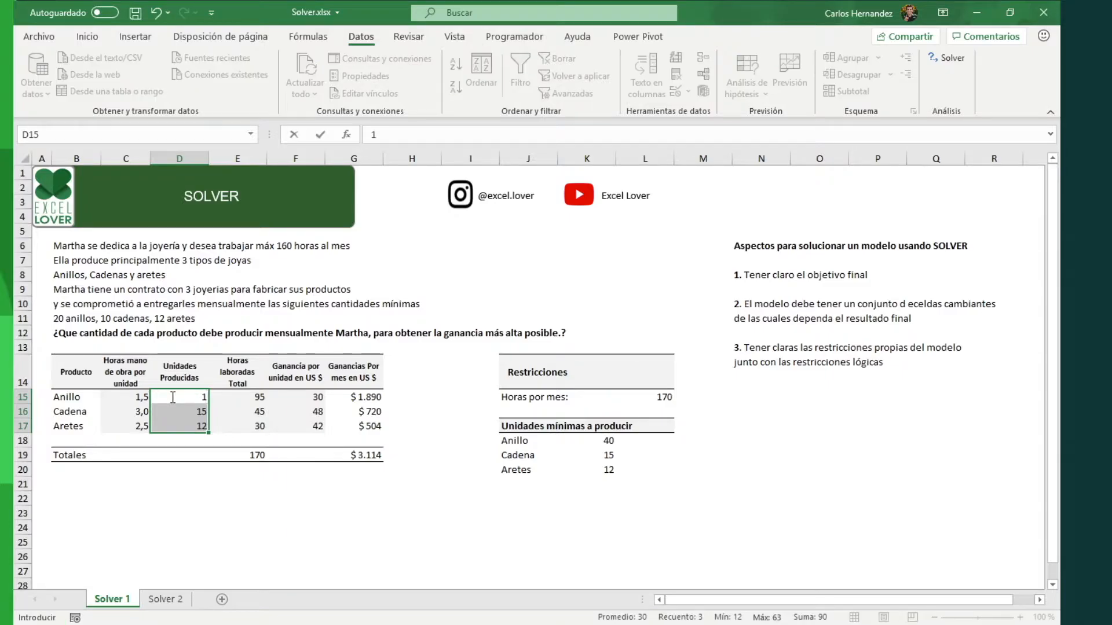
{"action": "key", "text": "ctrl+Return"}
Step: Review the product names listed under the Producto header in column B
{"action": "key", "text": "Left"}
{"action": "key", "text": "Left"}
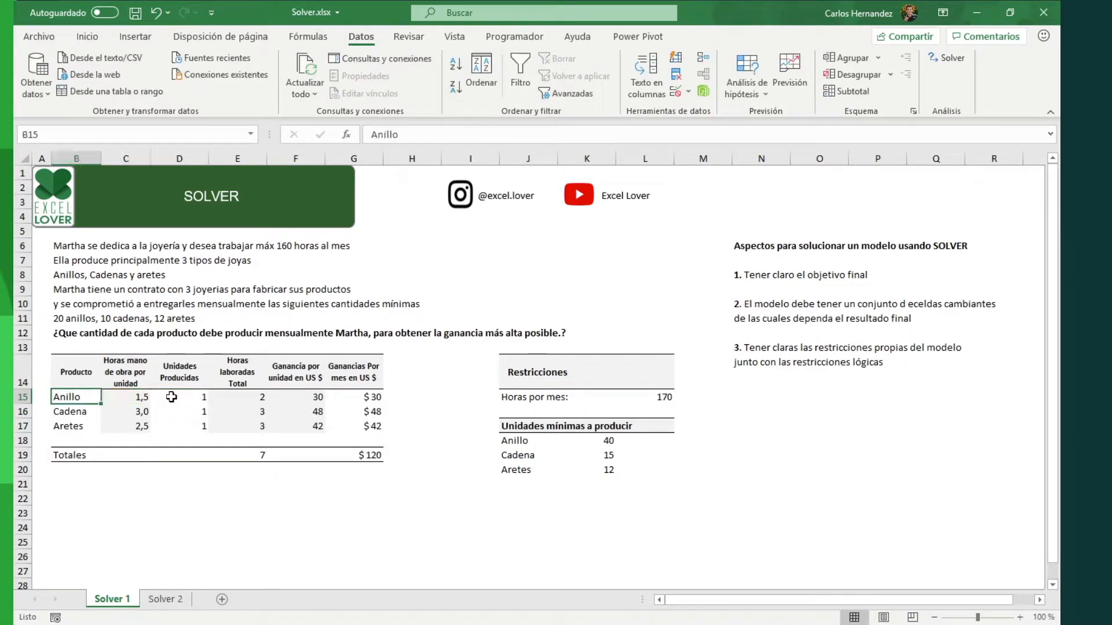
{"action": "key", "text": "Down"}
{"action": "key", "text": "Up"}
{"action": "key", "text": "Up"}
{"action": "key", "text": "Up"}
{"action": "key", "text": "Down"}
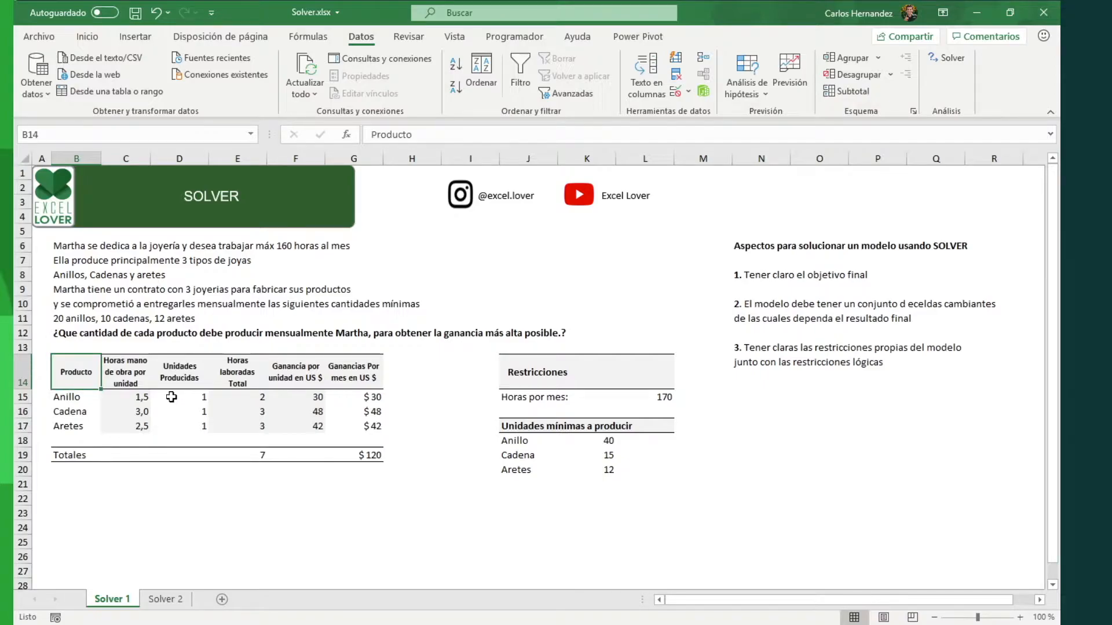
{"action": "key", "text": "Down"}
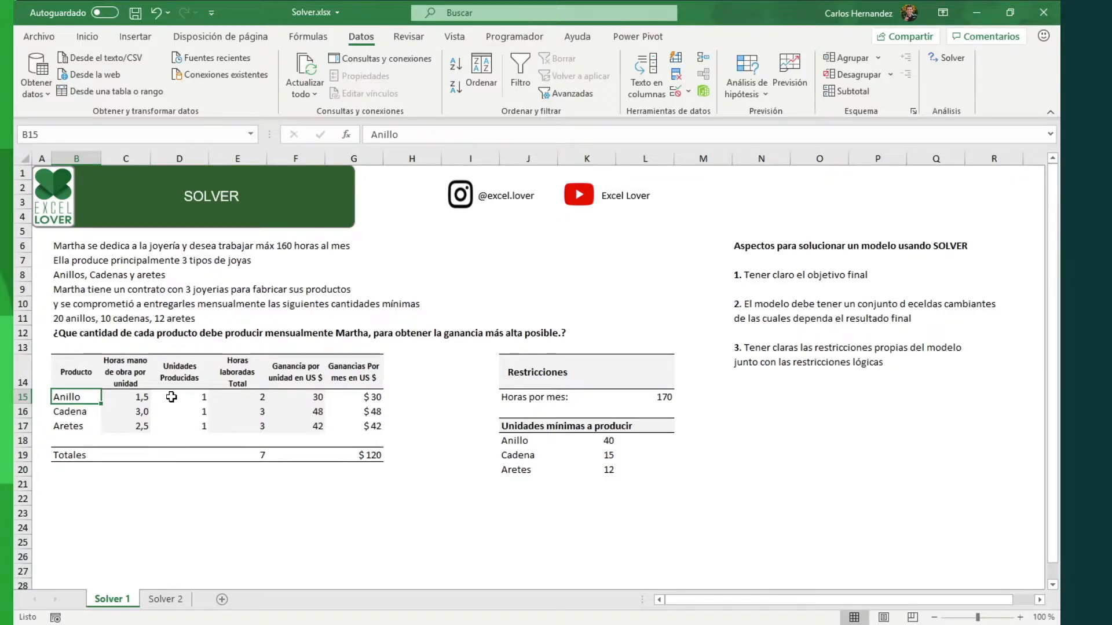
{"action": "key", "text": "Down"}
{"action": "key", "text": "Down"}
{"action": "key", "text": "Up"}
{"action": "key", "text": "Up"}
Step: Check the labor hours per unit for Anillo, Cadena and Aretes in column C
{"action": "key", "text": "Right"}
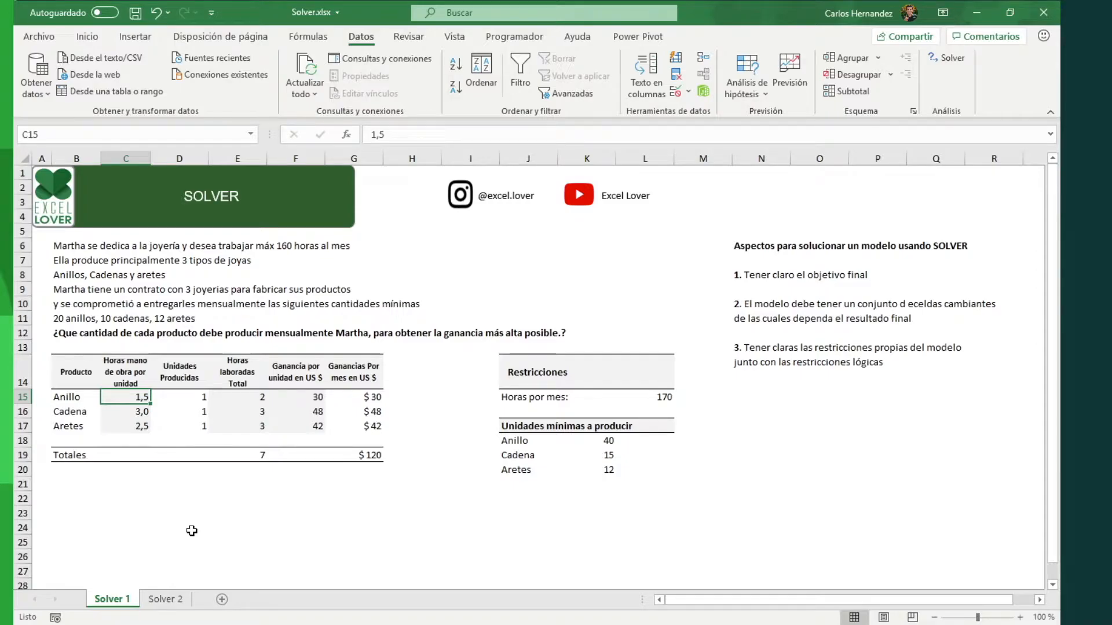
{"action": "key", "text": "Down"}
{"action": "key", "text": "Left"}
{"action": "key", "text": "Right"}
{"action": "key", "text": "Left"}
{"action": "key", "text": "Down"}
{"action": "key", "text": "Right"}
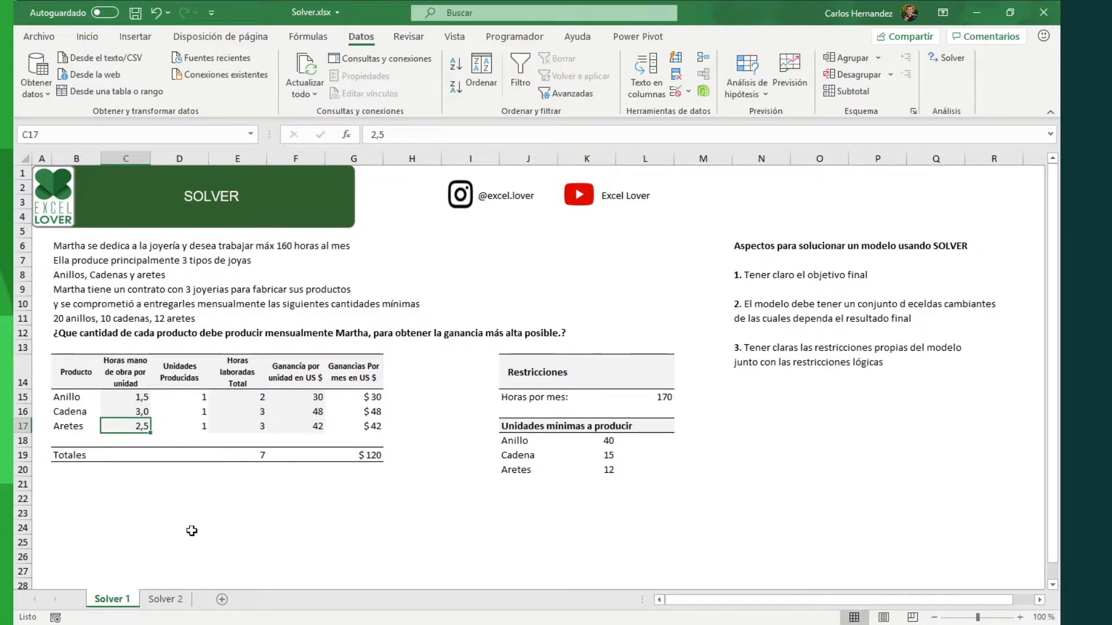
Step: Set the units produced for Anillo in D15 to 10
{"action": "key", "text": "Right"}
{"action": "key", "text": "Up"}
{"action": "key", "text": "Up"}
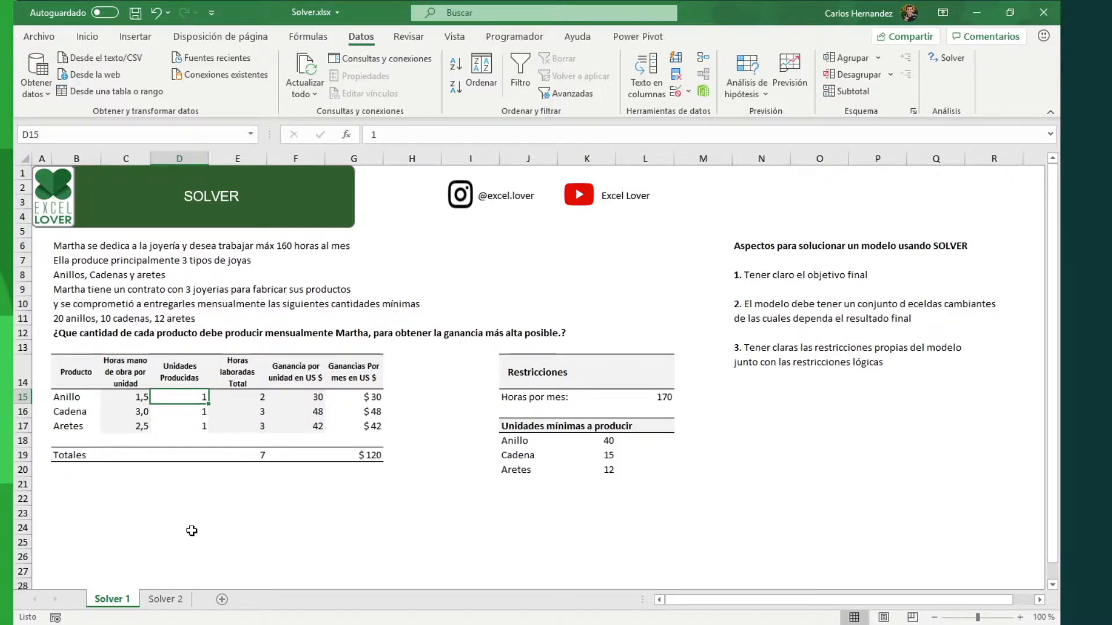
{"action": "key", "text": "Down"}
{"action": "key", "text": "Down"}
{"action": "key", "text": "Up"}
{"action": "key", "text": "Up"}
{"action": "type", "text": "10"}
{"action": "key", "text": "Return"}
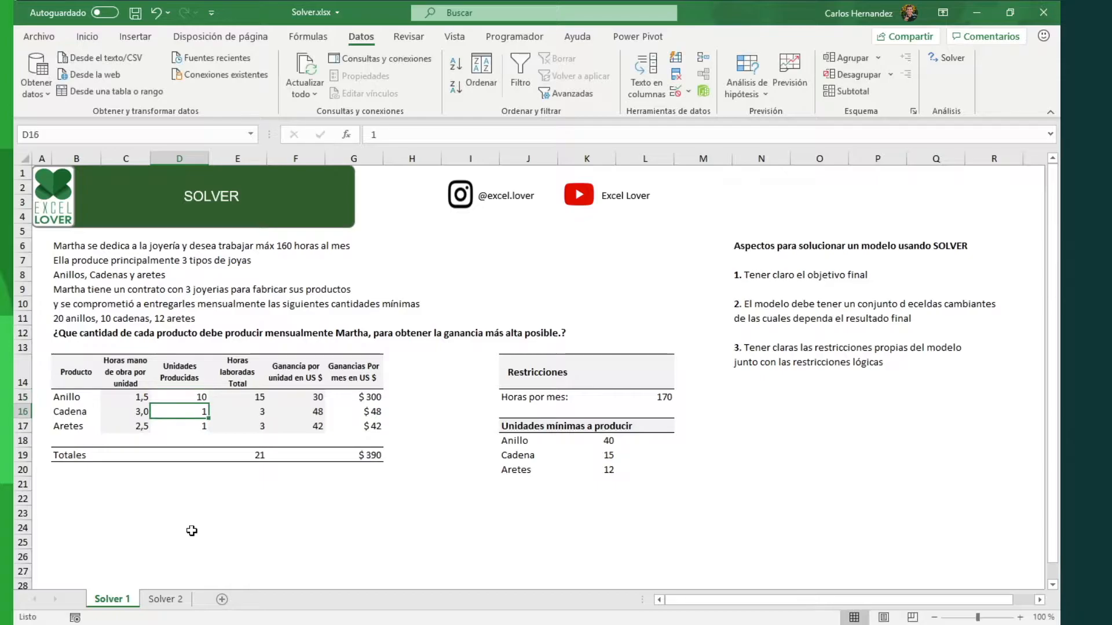
Step: Examine Anillo's total hours formula in E15 and the profit per unit of each product in F15:F17
{"action": "key", "text": "Up"}
{"action": "key", "text": "Left"}
{"action": "key", "text": "Right"}
{"action": "key", "text": "Right"}
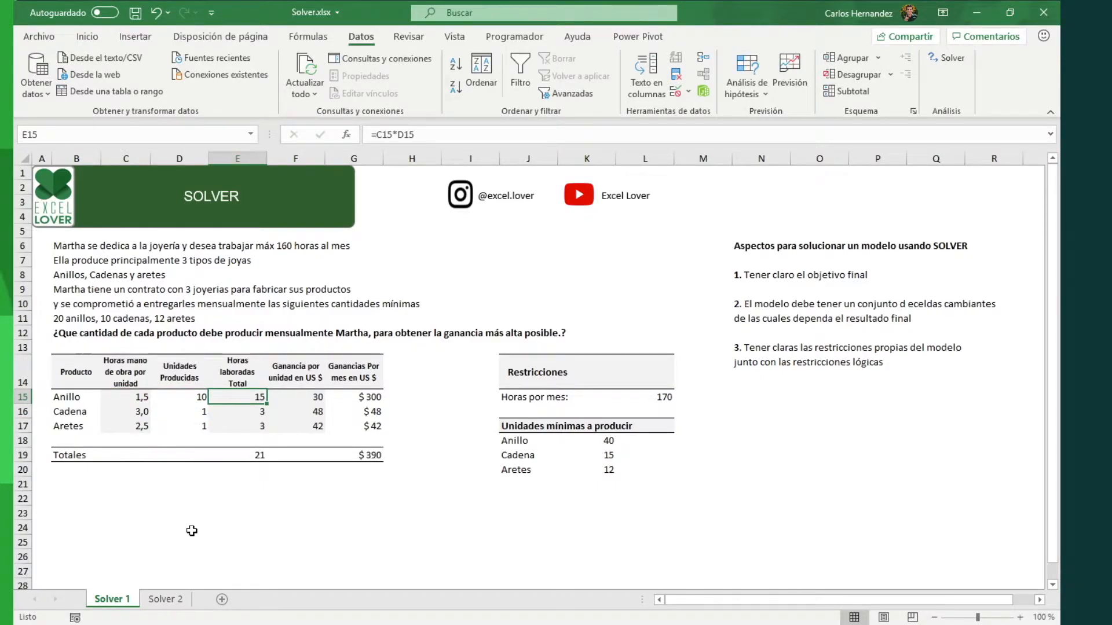
{"action": "key", "text": "Right"}
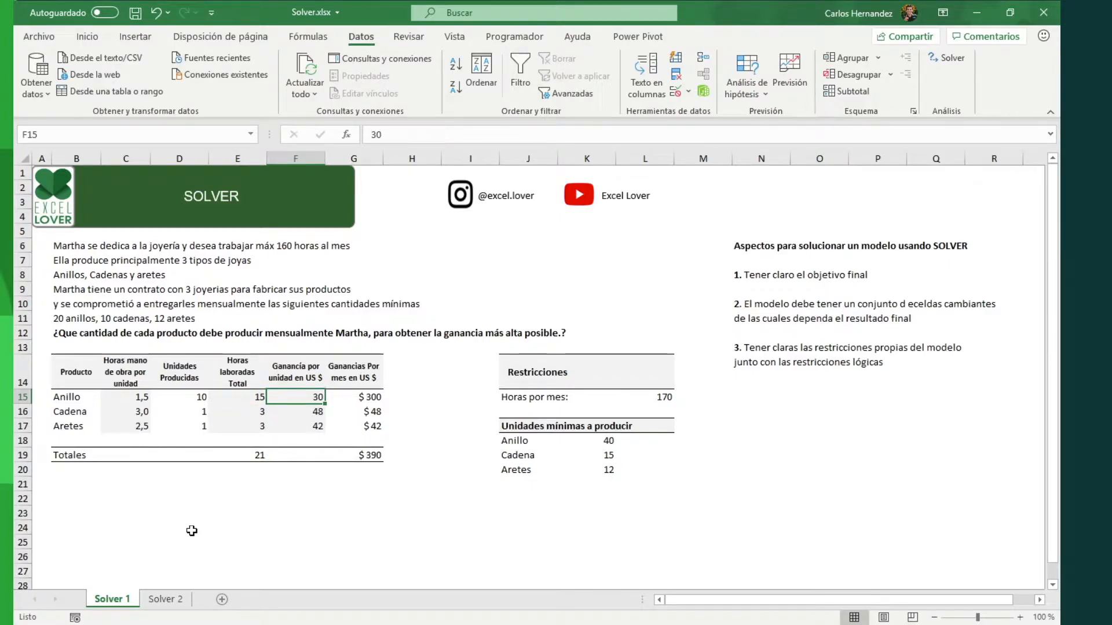
{"action": "key", "text": "Down"}
{"action": "key", "text": "Down"}
{"action": "key", "text": "Up"}
{"action": "key", "text": "Up"}
{"action": "key", "text": "Down"}
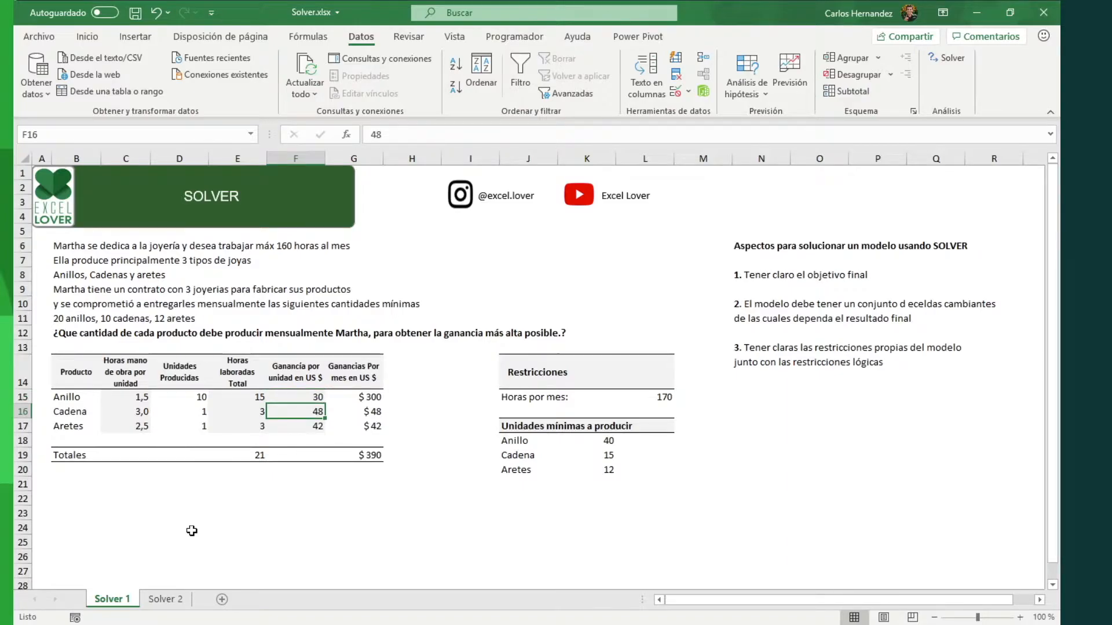
{"action": "key", "text": "Down"}
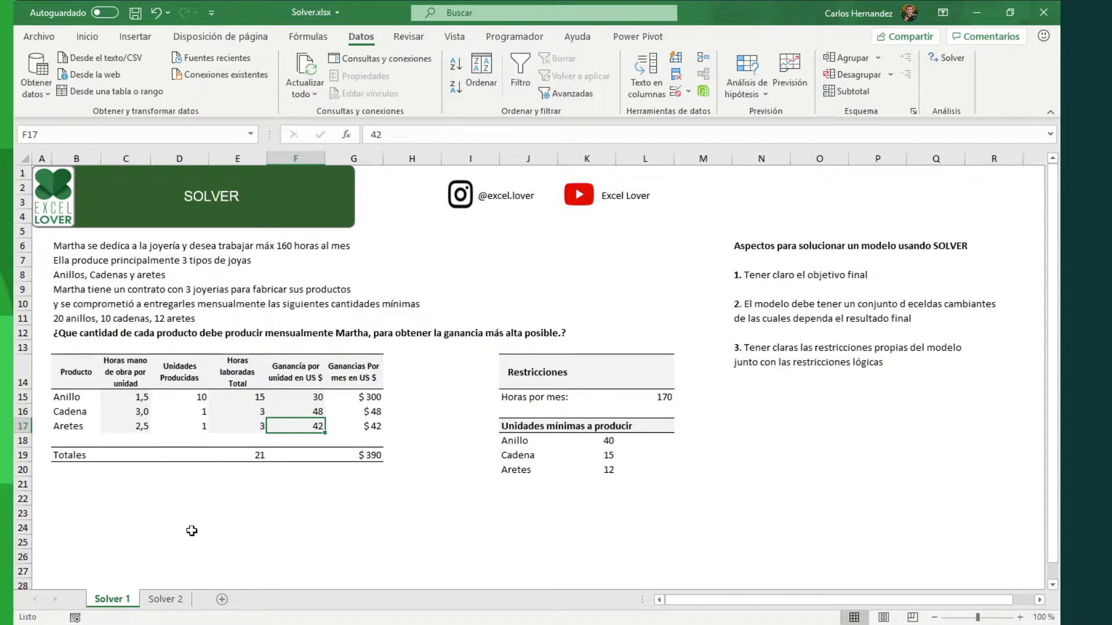
{"action": "key", "text": "Up"}
{"action": "key", "text": "Up"}
Step: Examine the monthly profit formulas in G15:G17 and the total profit formula in G19
{"action": "key", "text": "Left"}
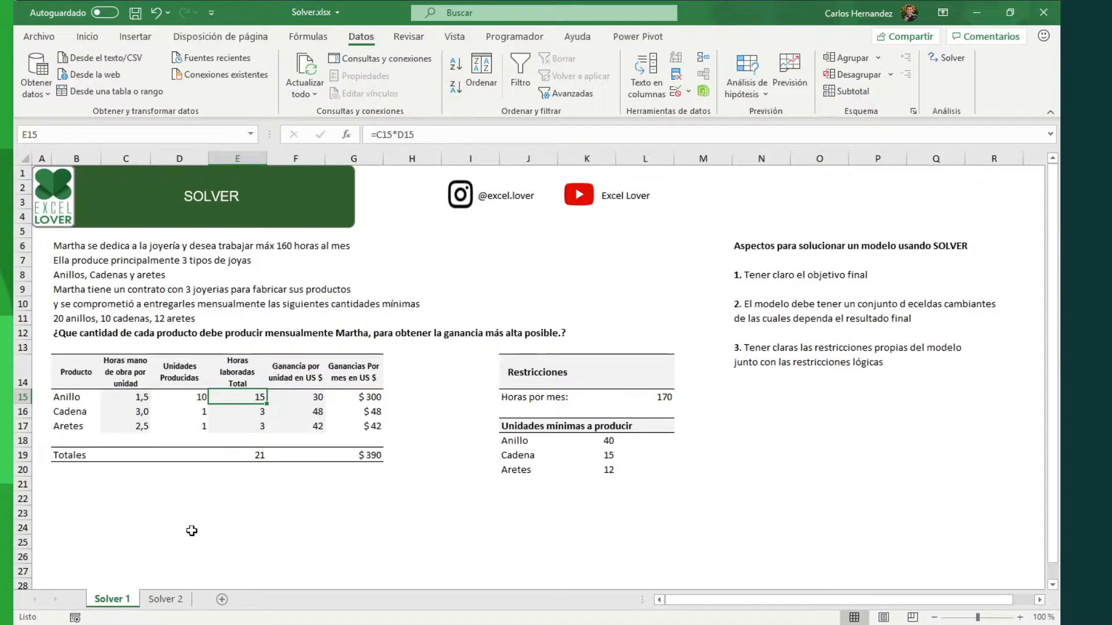
{"action": "key", "text": "Left"}
{"action": "key", "text": "Right"}
{"action": "key", "text": "Right"}
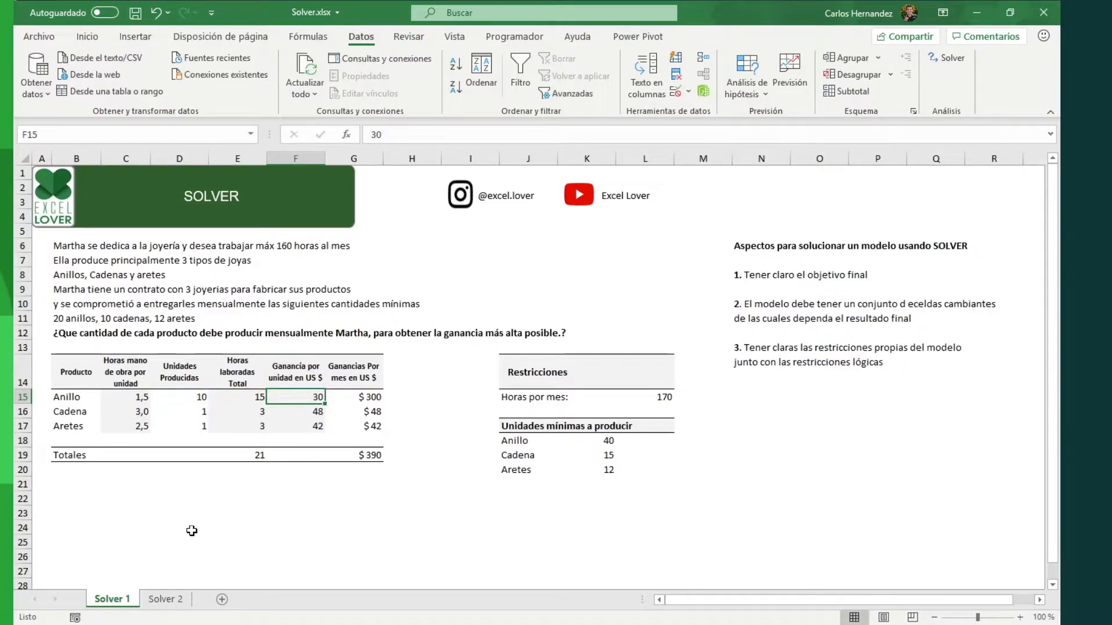
{"action": "key", "text": "Right"}
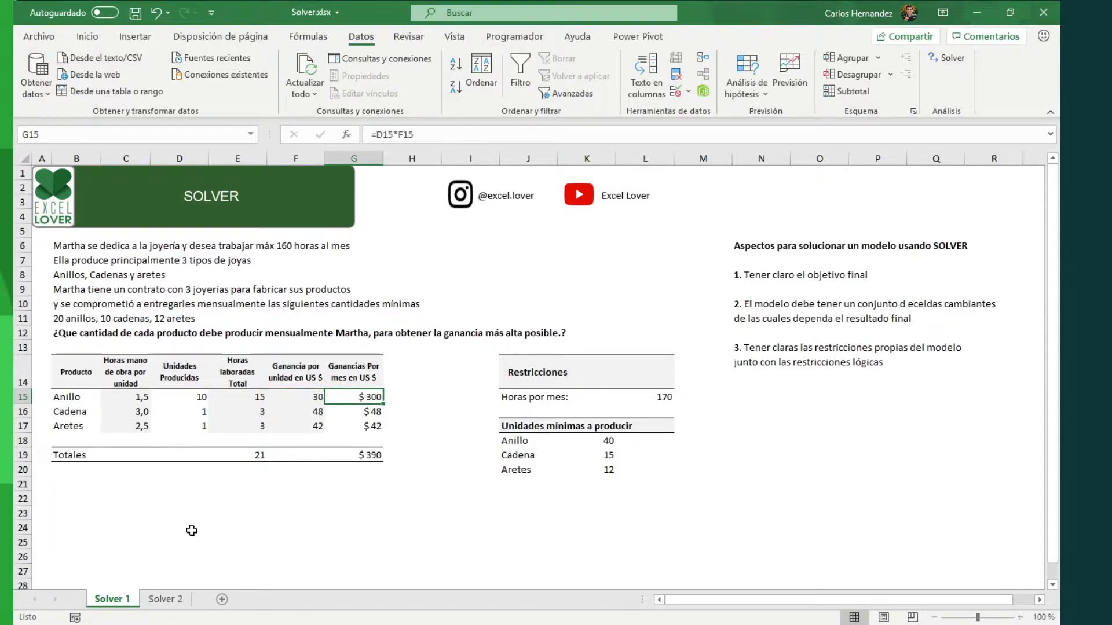
{"action": "key", "text": "Down"}
{"action": "key", "text": "Down"}
{"action": "key", "text": "Down"}
{"action": "key", "text": "Down"}
{"action": "key", "text": "Up"}
{"action": "key", "text": "Up"}
{"action": "key", "text": "Up"}
{"action": "key", "text": "Up"}
{"action": "key", "text": "Down"}
{"action": "key", "text": "Down"}
{"action": "key", "text": "Down"}
{"action": "key", "text": "Down"}
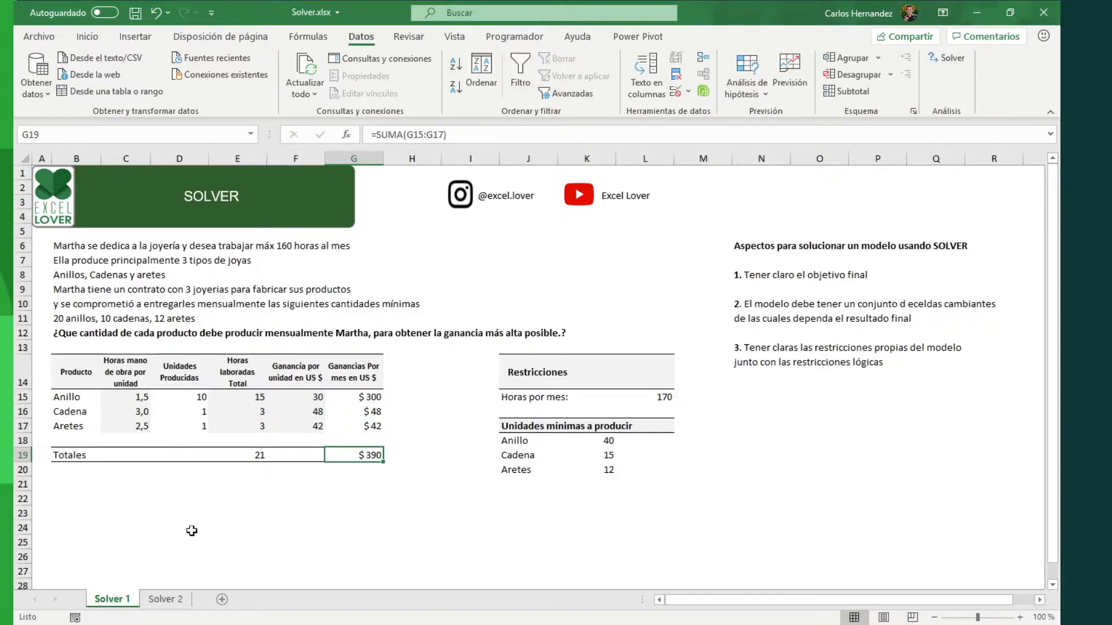
Step: Inspect the total hours sum formula in E19 and the product rows that feed it, without changing anything
{"action": "key", "text": "Left"}
{"action": "key", "text": "Left"}
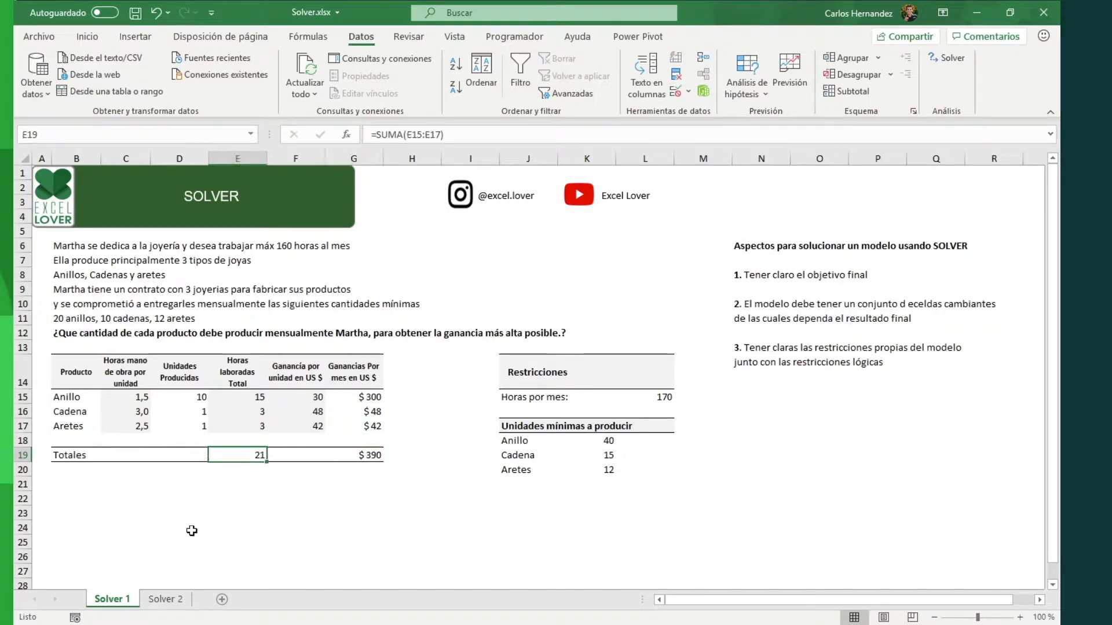
{"action": "key", "text": "F2"}
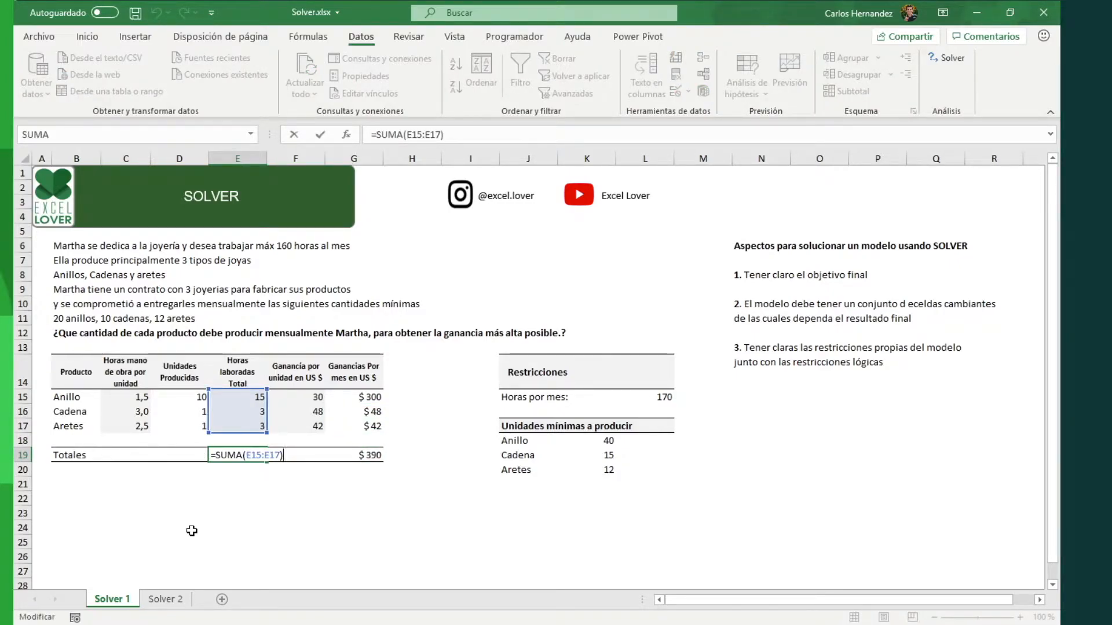
{"action": "key", "text": "Escape"}
{"action": "key", "text": "Up"}
{"action": "key", "text": "Up"}
{"action": "key", "text": "Up"}
{"action": "key", "text": "Up"}
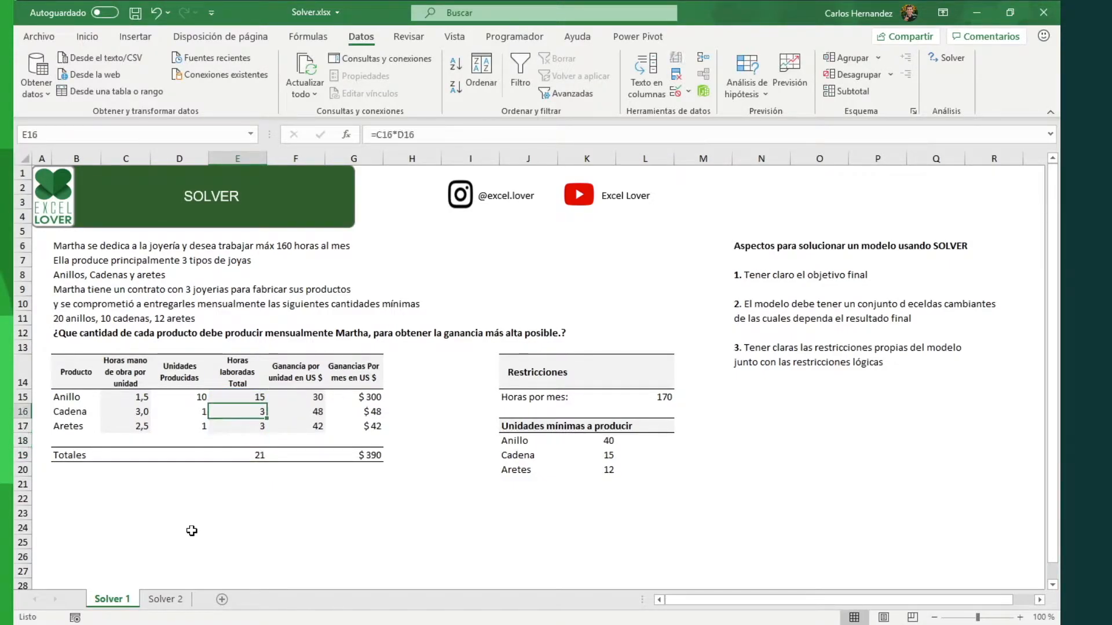
{"action": "key", "text": "Left"}
{"action": "key", "text": "Down"}
{"action": "key", "text": "Down"}
{"action": "key", "text": "Right"}
{"action": "key", "text": "Right"}
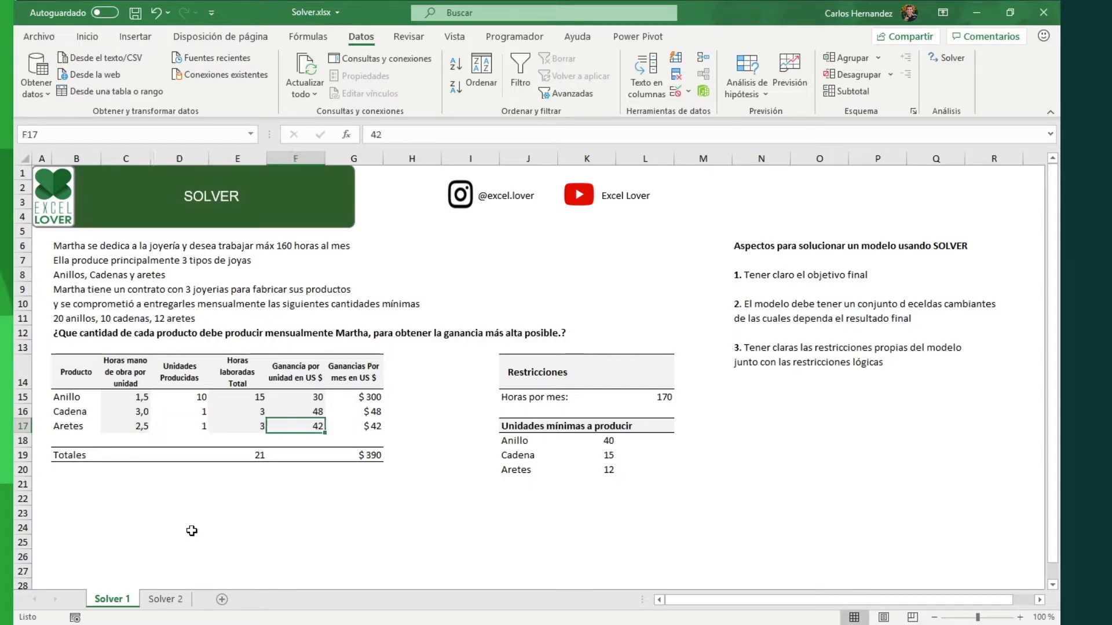
Step: Set the monthly hours restriction in L15 to 160
{"action": "key", "text": "Left"}
{"action": "key", "text": "Down"}
{"action": "key", "text": "Down"}
{"action": "key", "text": "Right"}
{"action": "key", "text": "Right"}
{"action": "key", "text": "Right"}
{"action": "key", "text": "Right"}
{"action": "key", "text": "Right"}
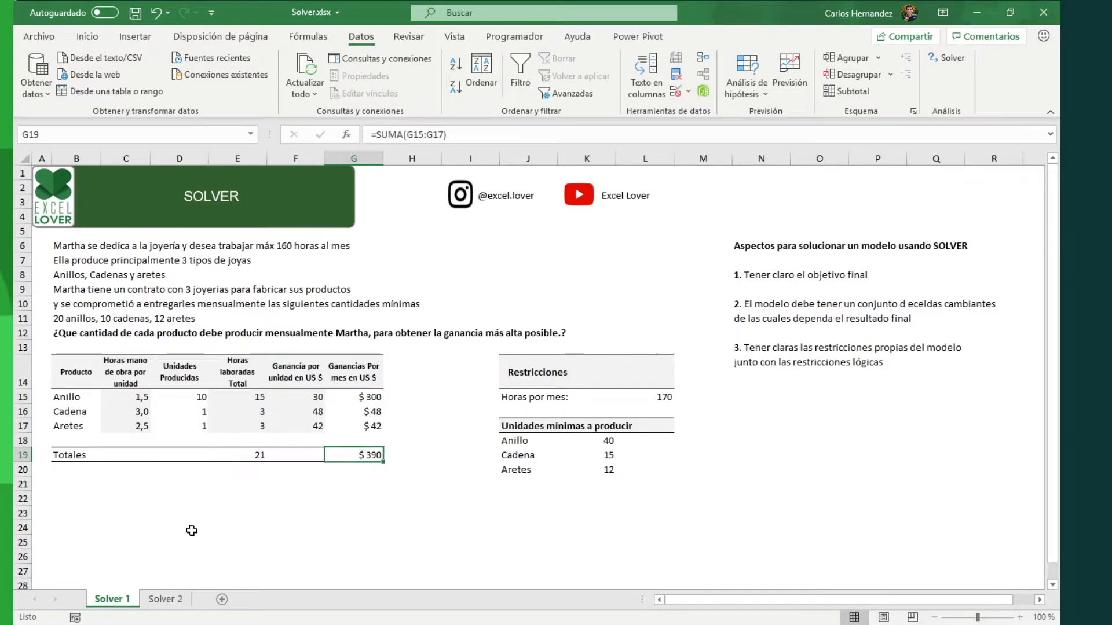
{"action": "key", "text": "Up"}
{"action": "key", "text": "Up"}
{"action": "key", "text": "Up"}
{"action": "key", "text": "Up"}
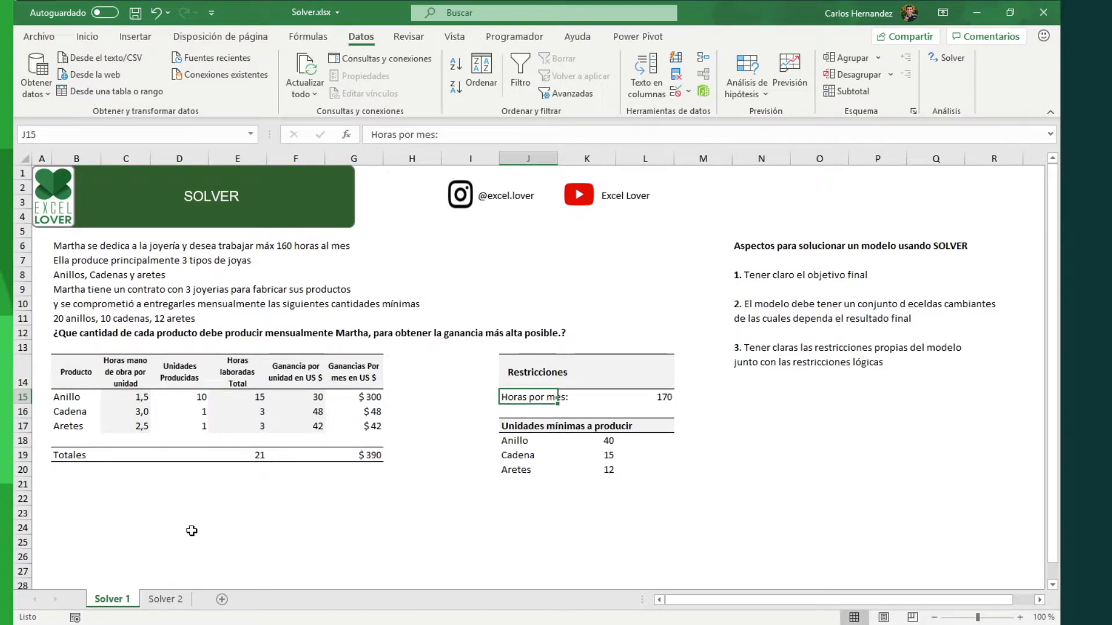
{"action": "key", "text": "Right"}
{"action": "key", "text": "Right"}
{"action": "type", "text": "160"}
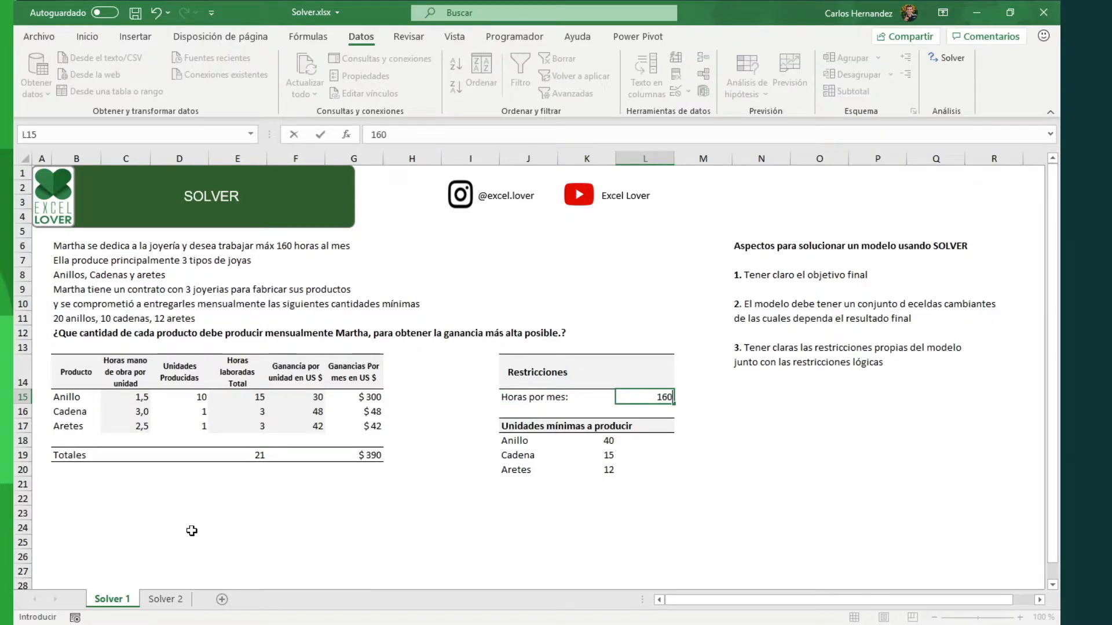
{"action": "key", "text": "Return"}
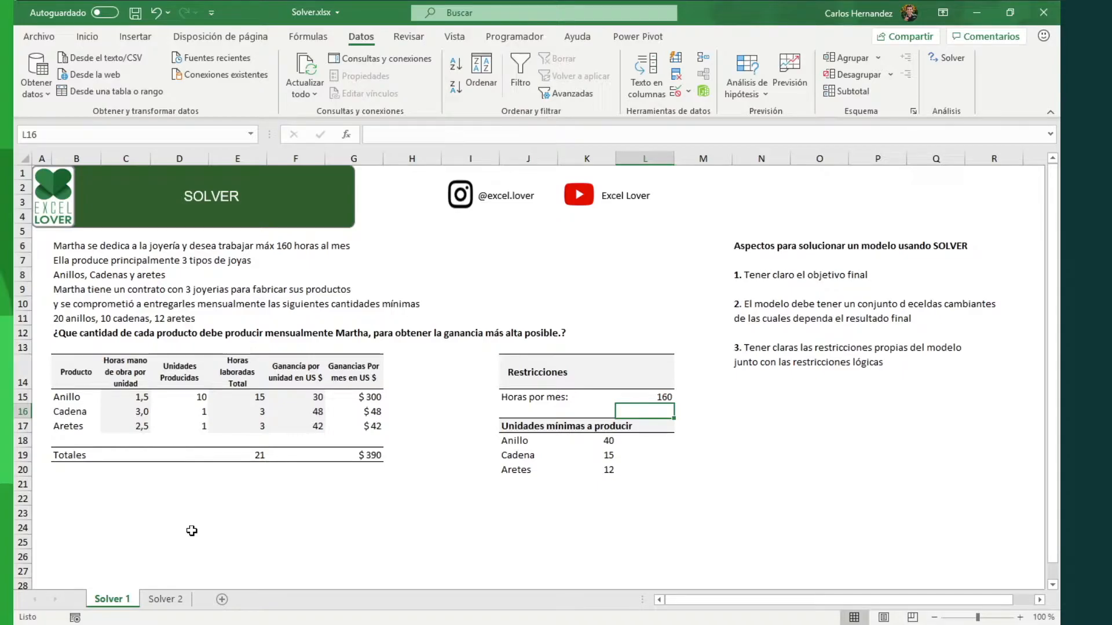
Step: Review the minimum units to produce for Anillo, Cadena and Aretes in K18:K20
{"action": "key", "text": "Down"}
{"action": "key", "text": "Down"}
{"action": "key", "text": "Left"}
{"action": "key", "text": "Left"}
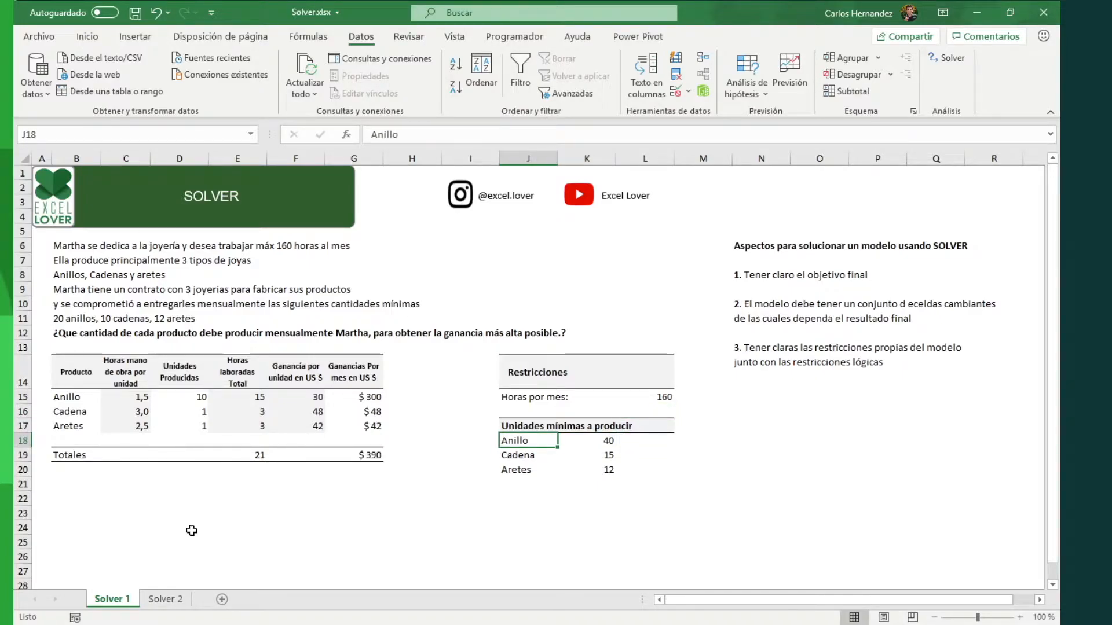
{"action": "key", "text": "Right"}
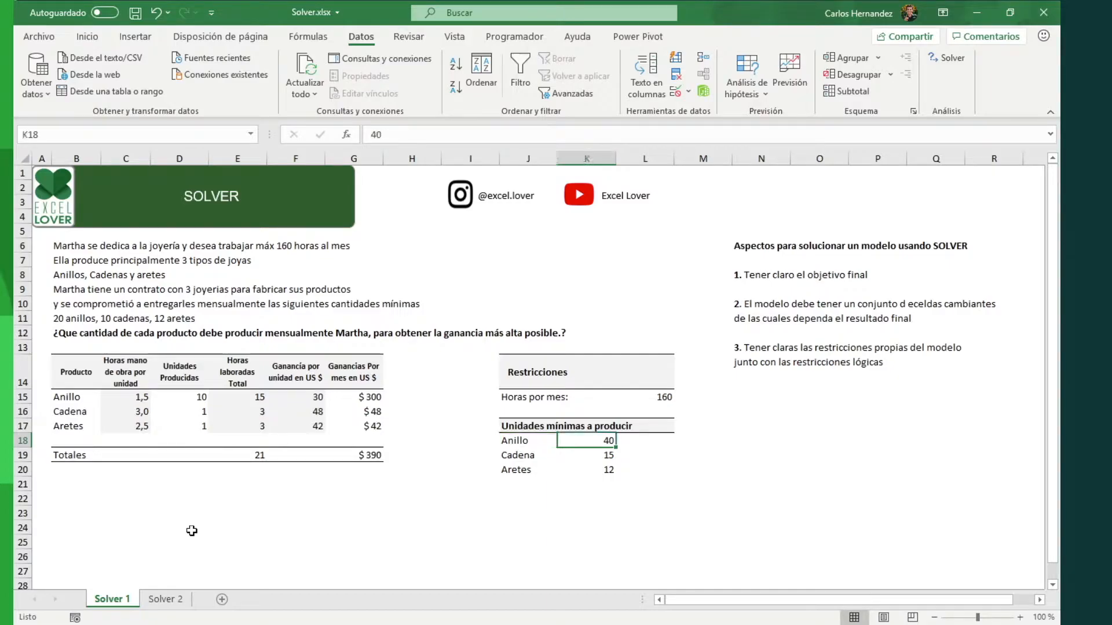
{"action": "key", "text": "Down"}
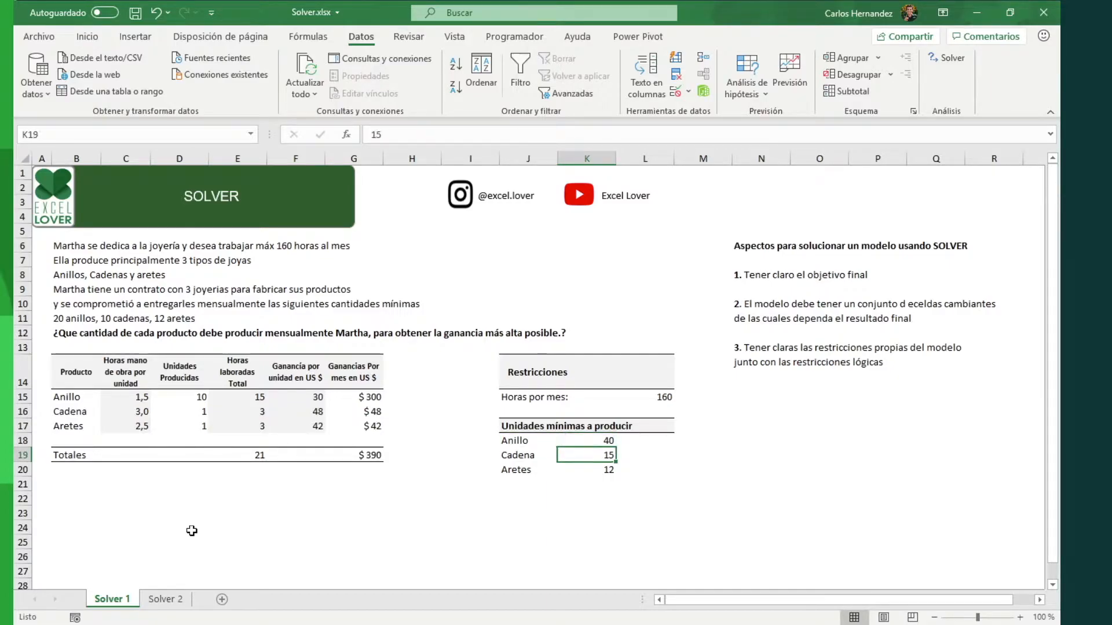
{"action": "key", "text": "Down"}
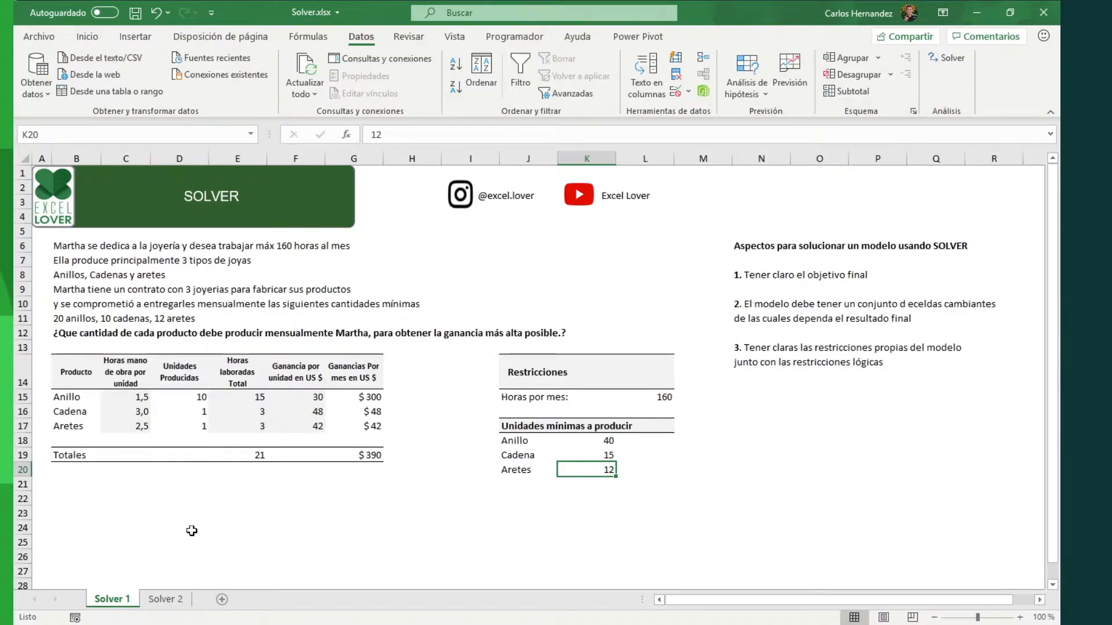
Step: Examine the total monthly profit in G19 and the product profits above it that feed the total
{"action": "left_click", "coordinate": [372, 455]}
{"action": "key", "text": "Up"}
{"action": "key", "text": "Up"}
{"action": "key", "text": "Up"}
{"action": "key", "text": "Up"}
{"action": "key", "text": "Up"}
{"action": "key", "text": "Down"}
{"action": "key", "text": "Down"}
{"action": "key", "text": "Down"}
{"action": "key", "text": "Down"}
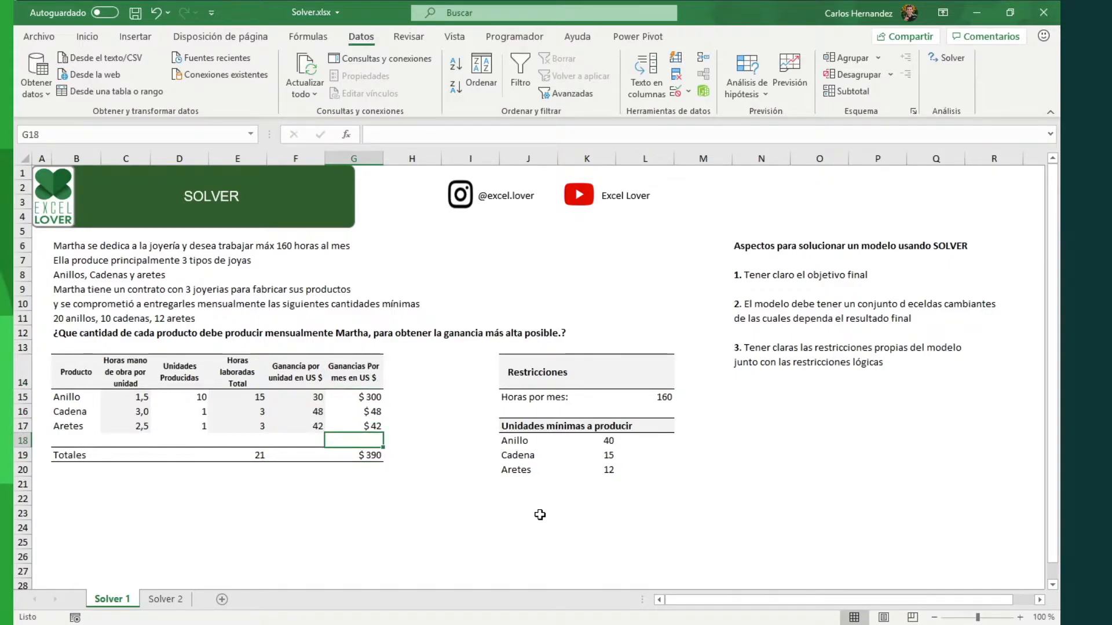
{"action": "key", "text": "Down"}
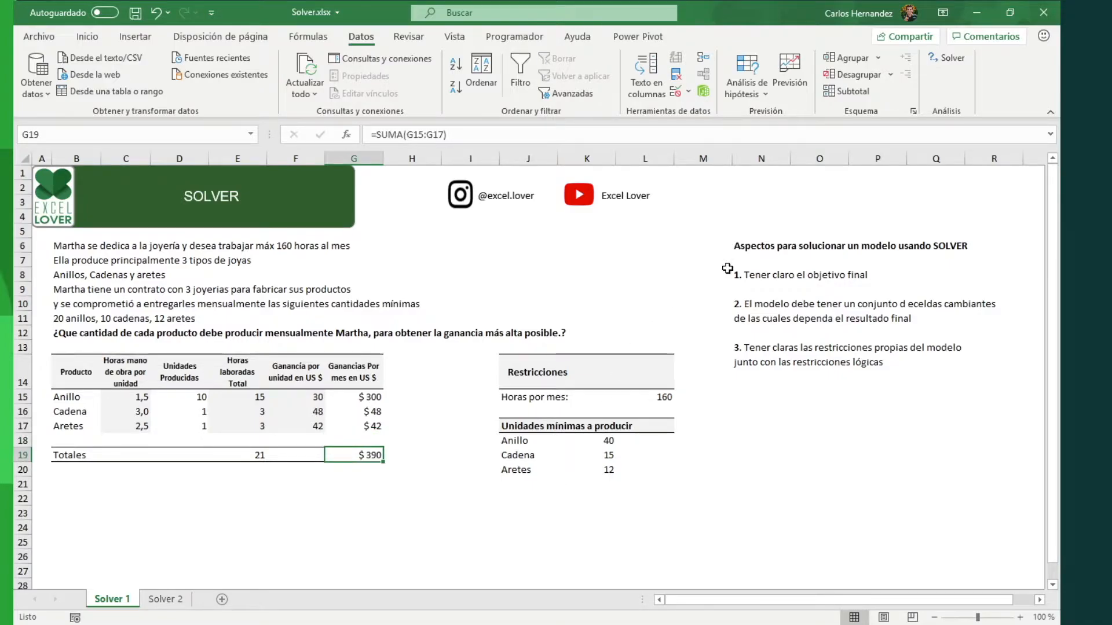
Step: Read the first Solver requirement in N8, having a clear final objective, and relate it to the total profit cell G19
{"action": "left_click", "coordinate": [746, 246]}
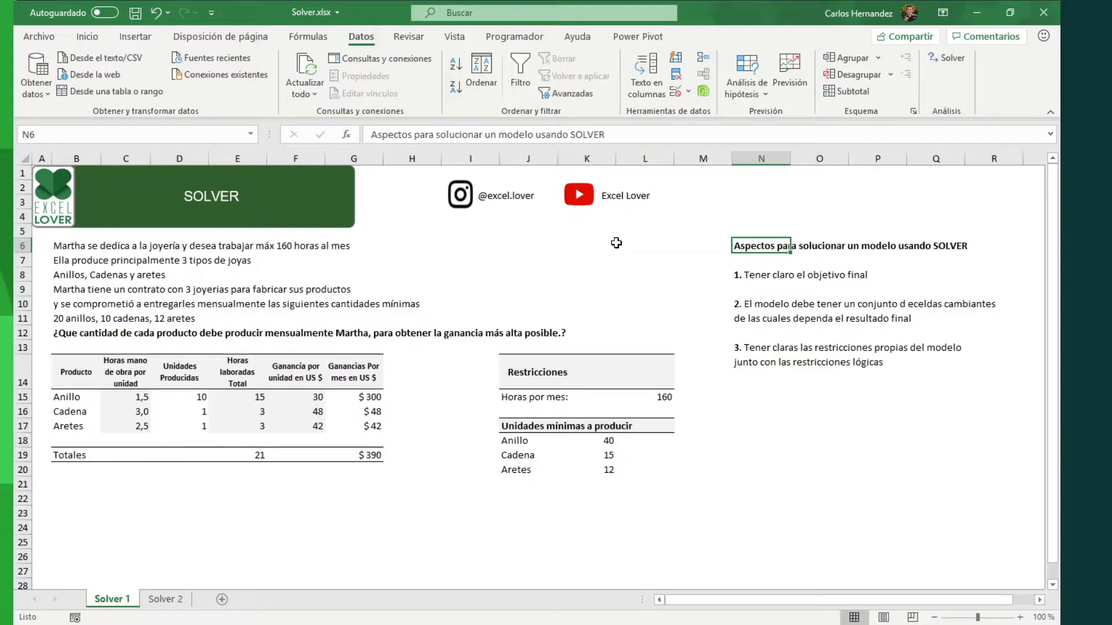
{"action": "key", "text": "Down"}
{"action": "key", "text": "Down"}
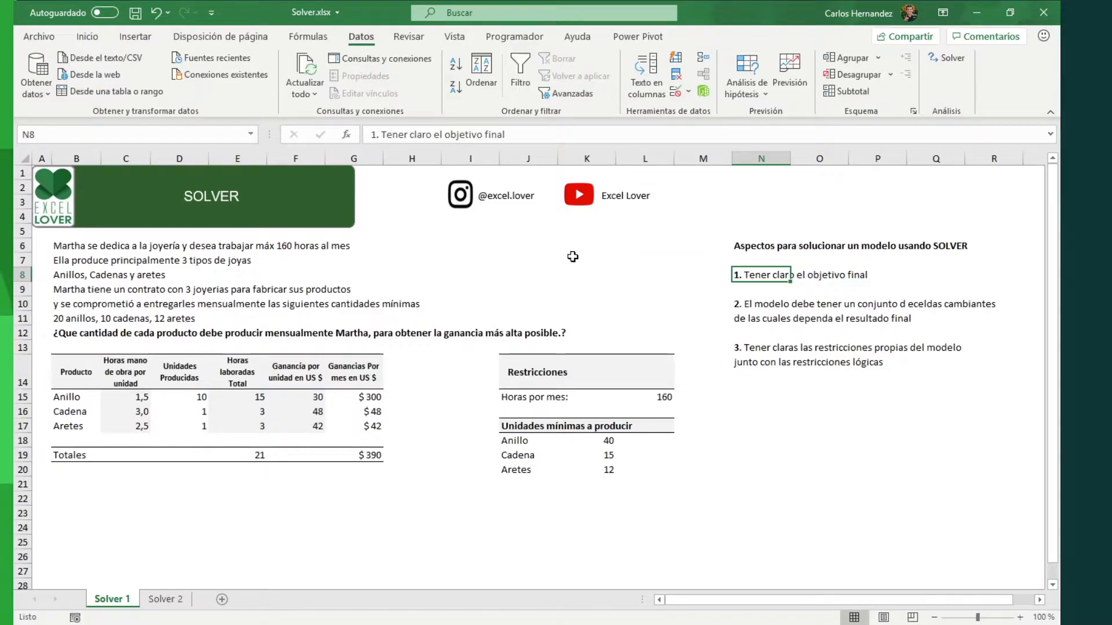
{"action": "left_click", "coordinate": [366, 457]}
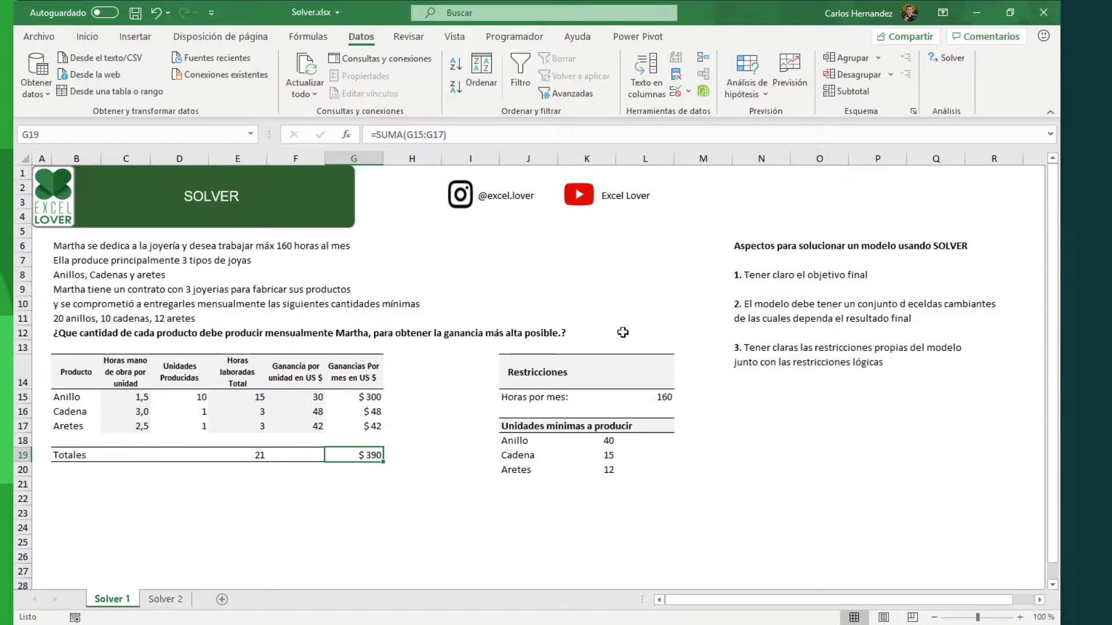
{"action": "left_click", "coordinate": [761, 276]}
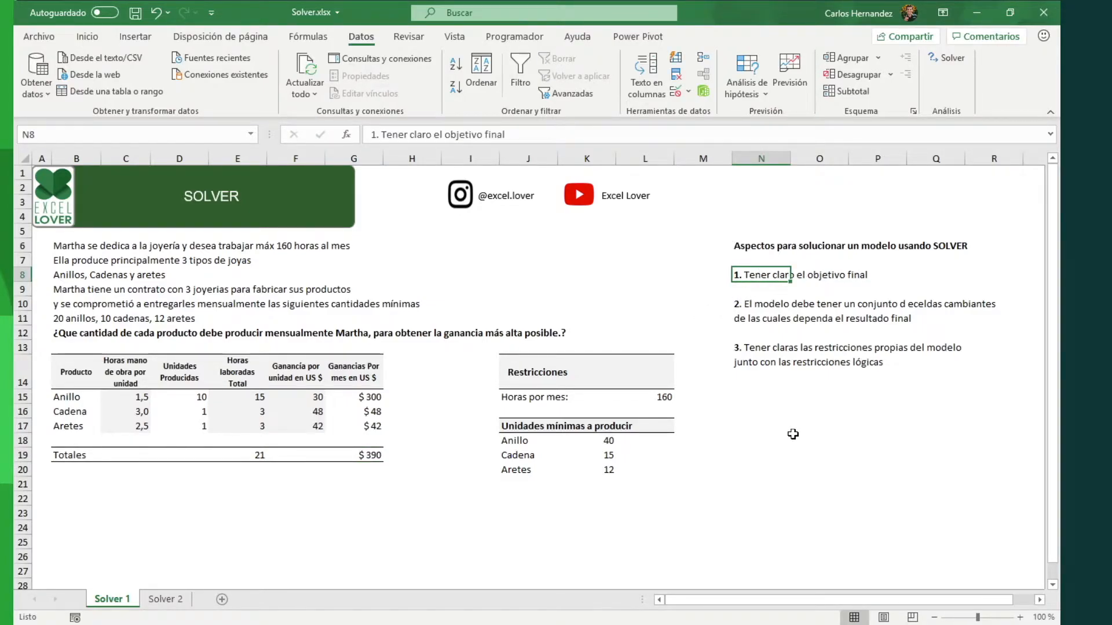
Step: Read the second Solver requirement in N10 about changing cells and inspect the total profit formula in G19 without altering it
{"action": "key", "text": "Down"}
{"action": "key", "text": "Down"}
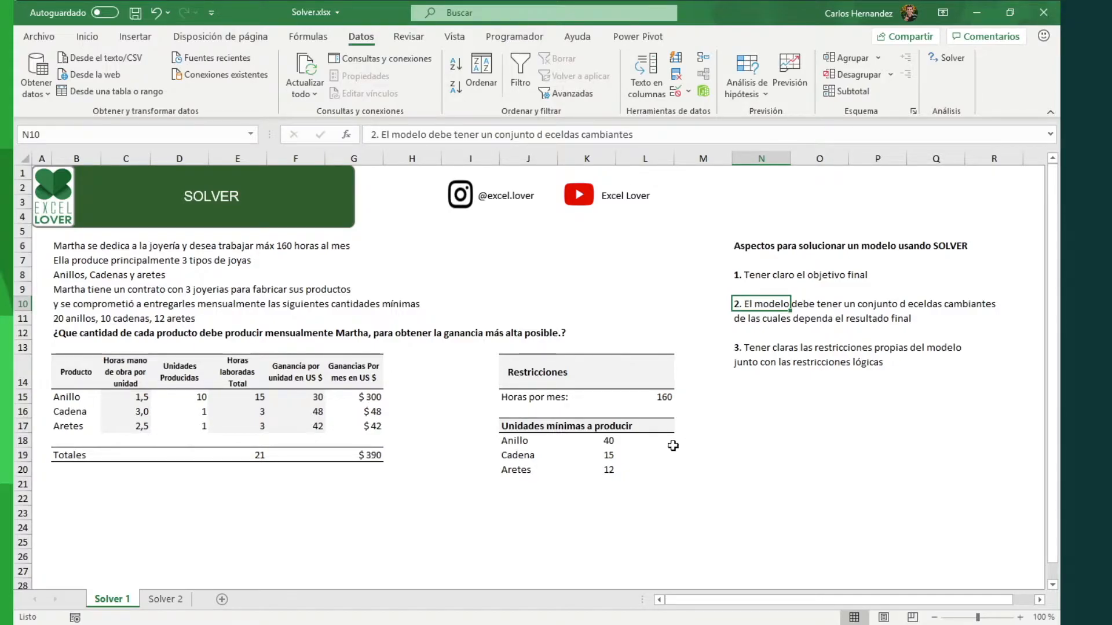
{"action": "left_click", "coordinate": [367, 458]}
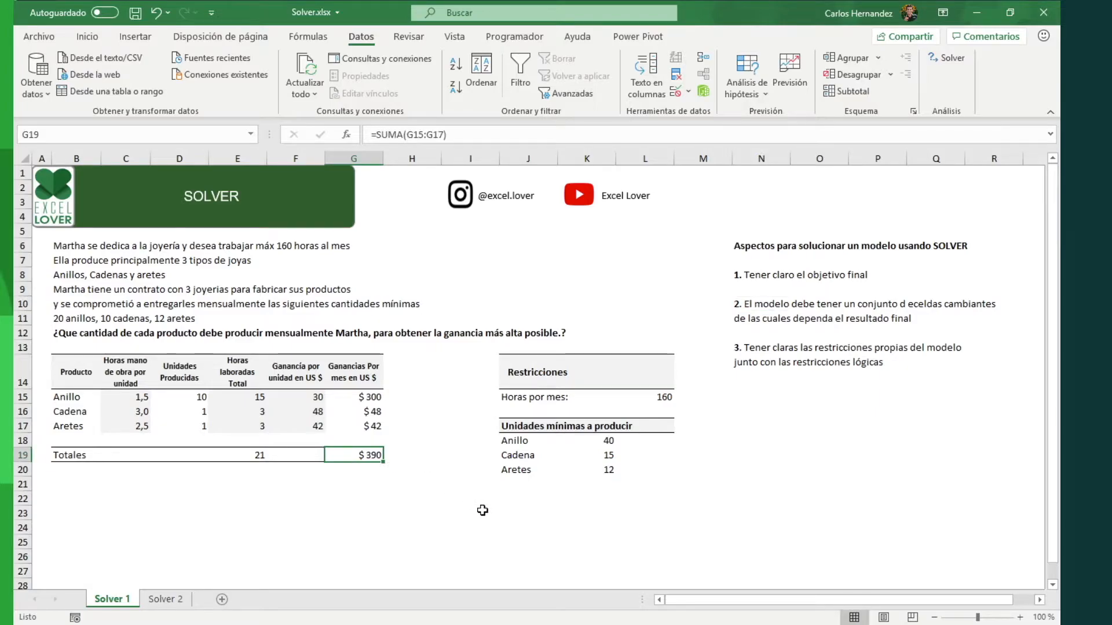
{"action": "double_click", "coordinate": [367, 458]}
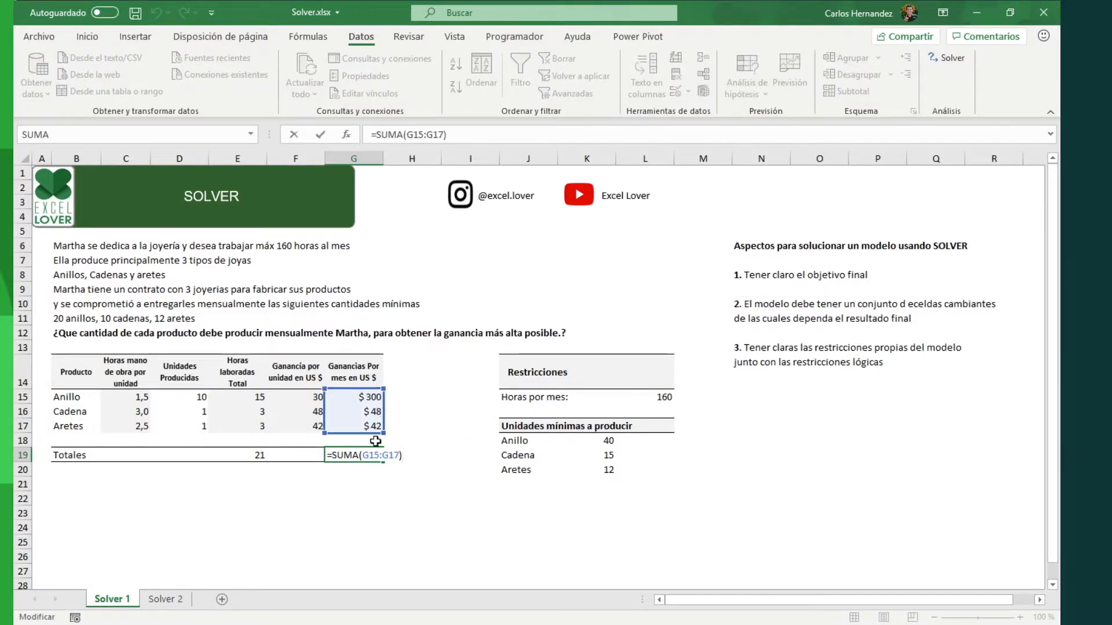
{"action": "key", "text": "ctrl+Return"}
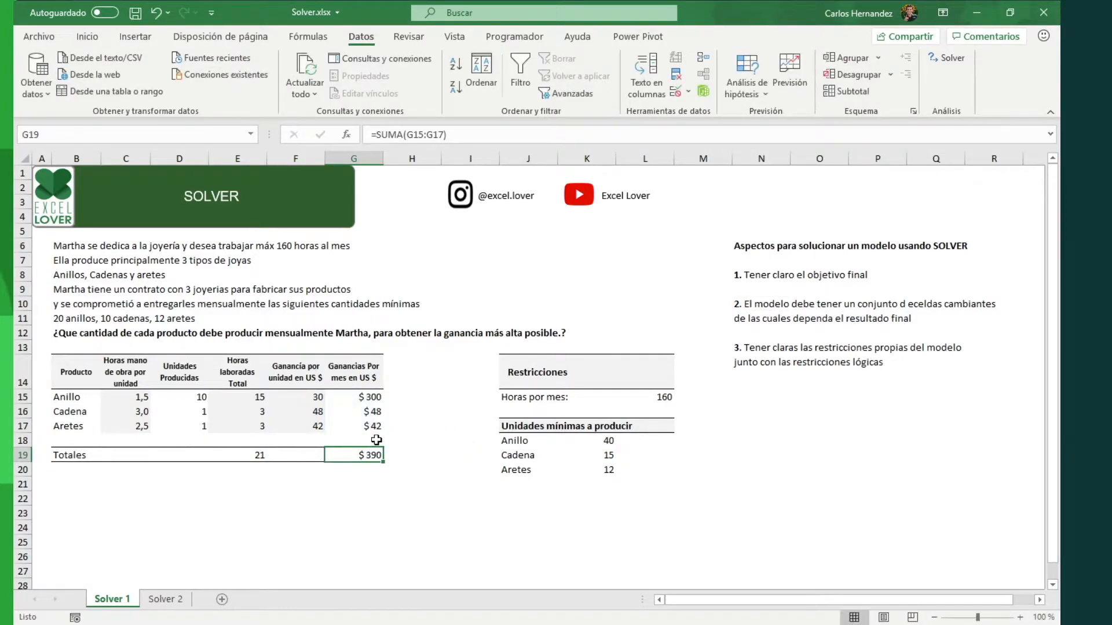
Step: Set the units produced to 1 for Anillo and 2 for Cadena, and check the total profit in G19
{"action": "left_click", "coordinate": [200, 395]}
{"action": "type", "text": "1"}
{"action": "key", "text": "Return"}
{"action": "type", "text": "2"}
{"action": "key", "text": "Return"}
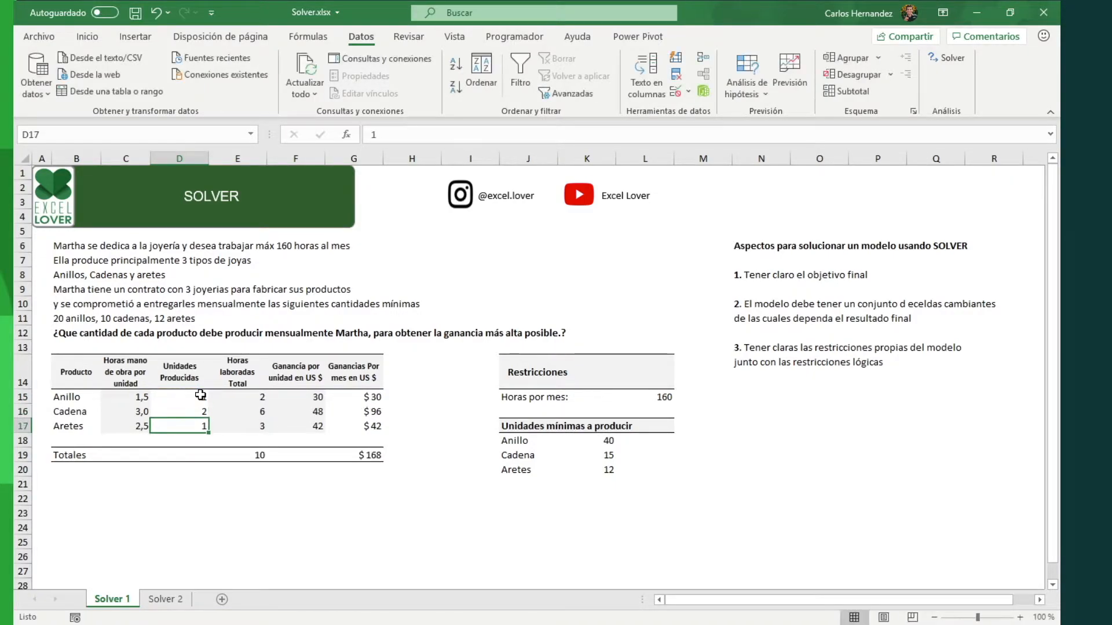
{"action": "left_click", "coordinate": [369, 455]}
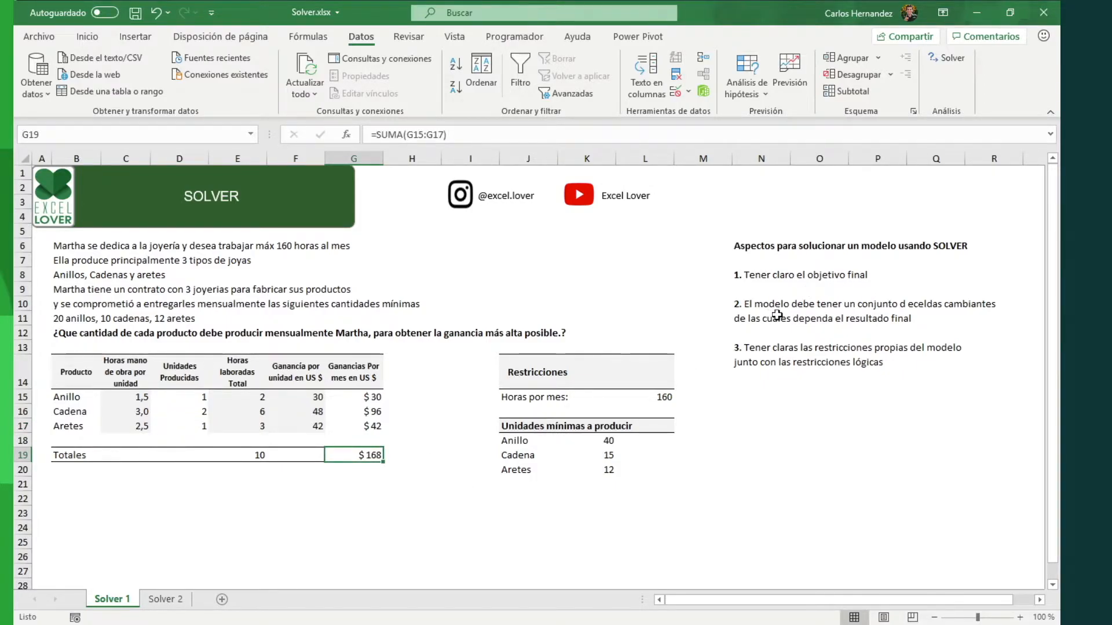
Step: Read the third Solver requirement in N13 about restrictions and relate it to the monthly hours limit in L15
{"action": "left_click", "coordinate": [758, 349]}
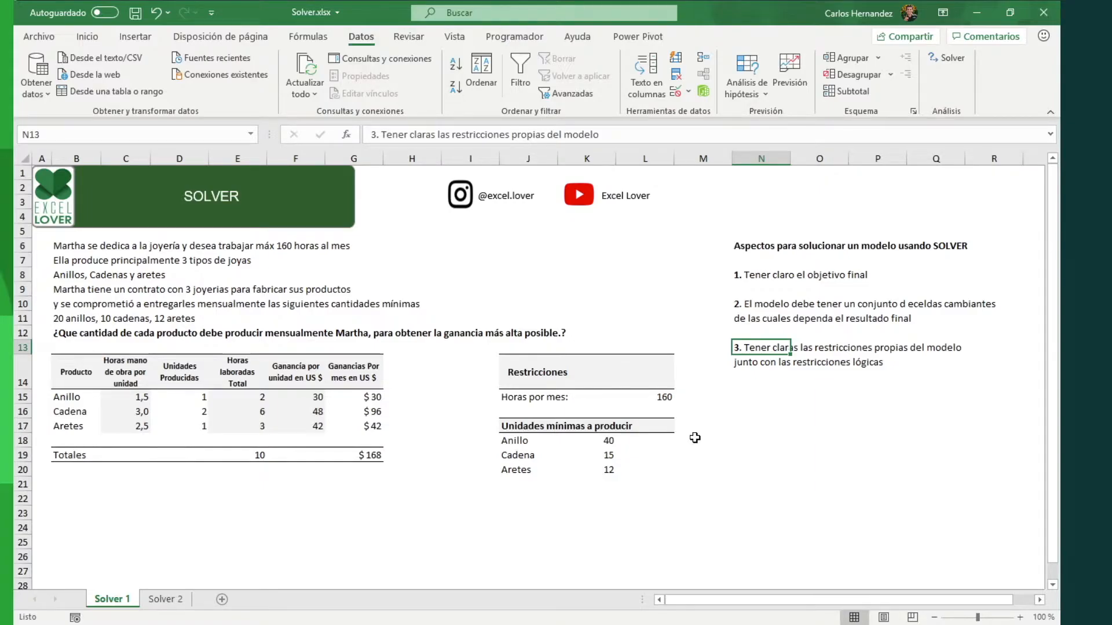
{"action": "left_click", "coordinate": [646, 396]}
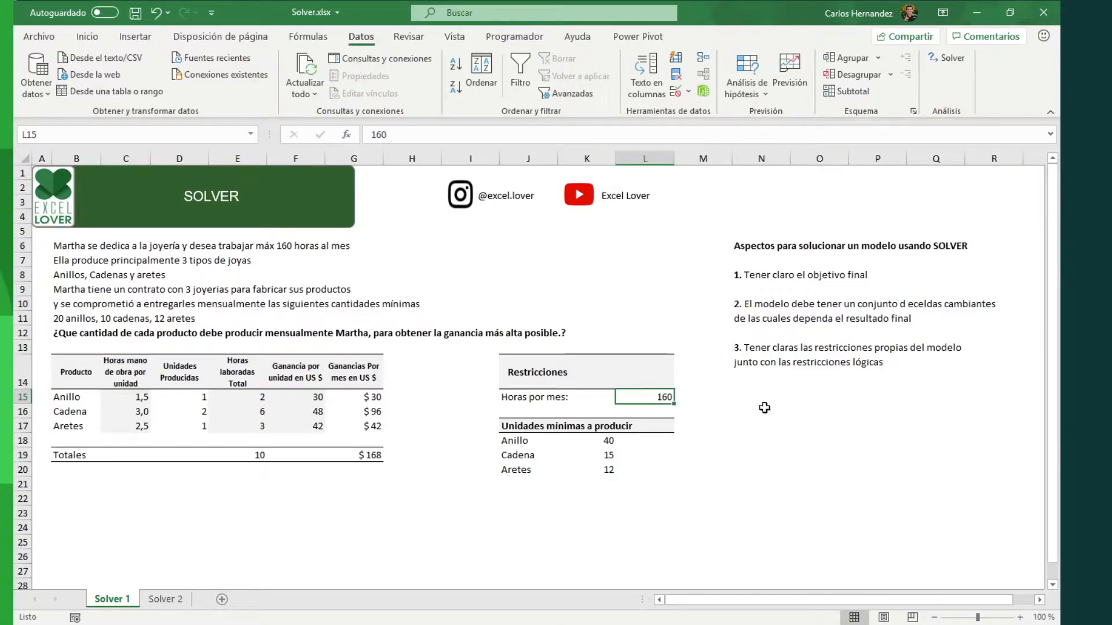
{"action": "key", "text": "Left"}
{"action": "key", "text": "Left"}
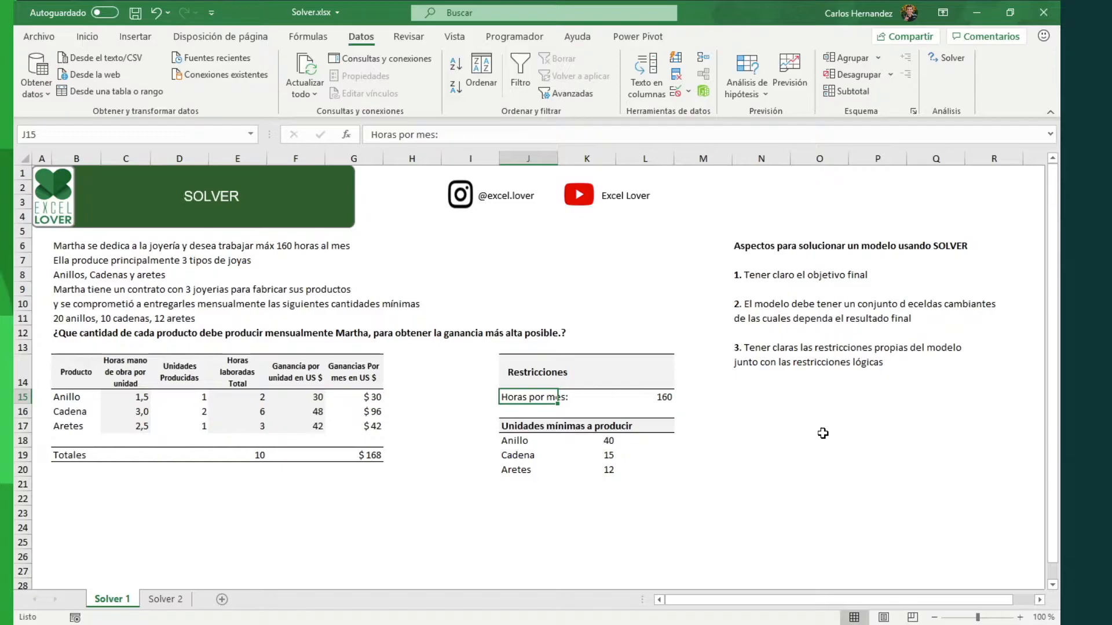
{"action": "key", "text": "Right"}
{"action": "key", "text": "Right"}
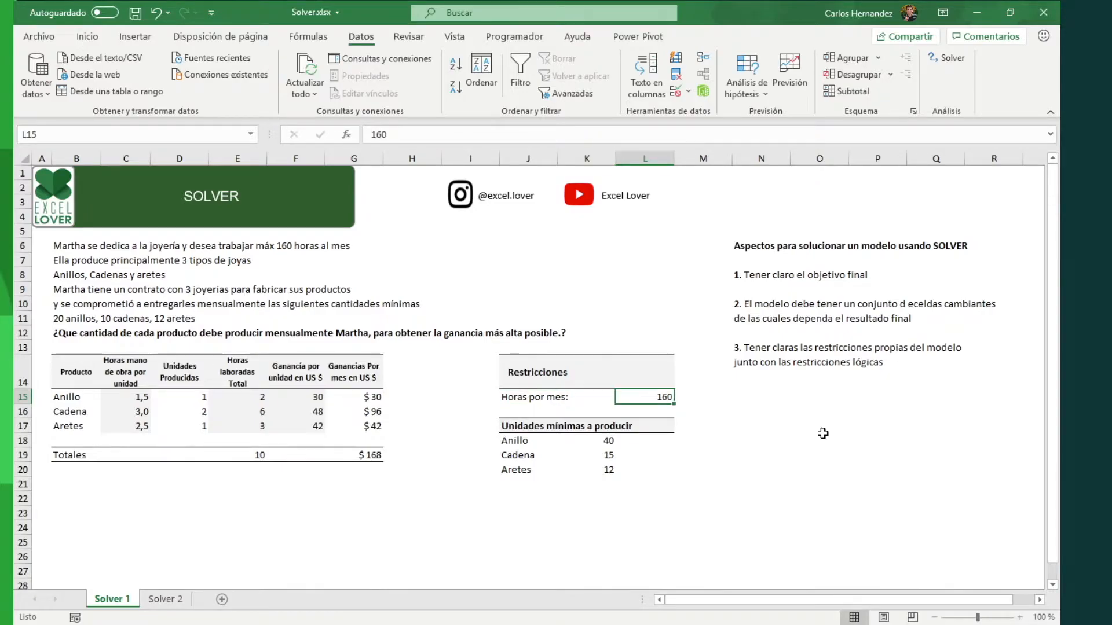
Step: Go through the minimum unit restrictions in K18:K20 and return to the hours limit in L15
{"action": "key", "text": "Left"}
{"action": "key", "text": "Down"}
{"action": "key", "text": "Down"}
{"action": "key", "text": "Down"}
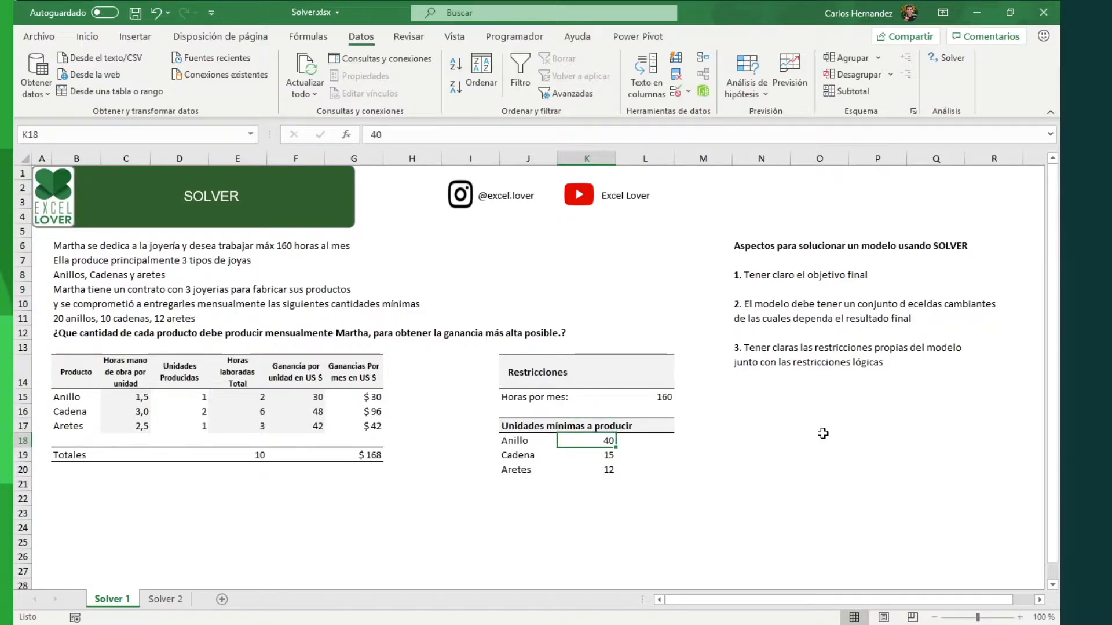
{"action": "key", "text": "Down"}
{"action": "key", "text": "Down"}
{"action": "key", "text": "Down"}
{"action": "key", "text": "Up"}
{"action": "key", "text": "Up"}
{"action": "key", "text": "Up"}
{"action": "key", "text": "Up"}
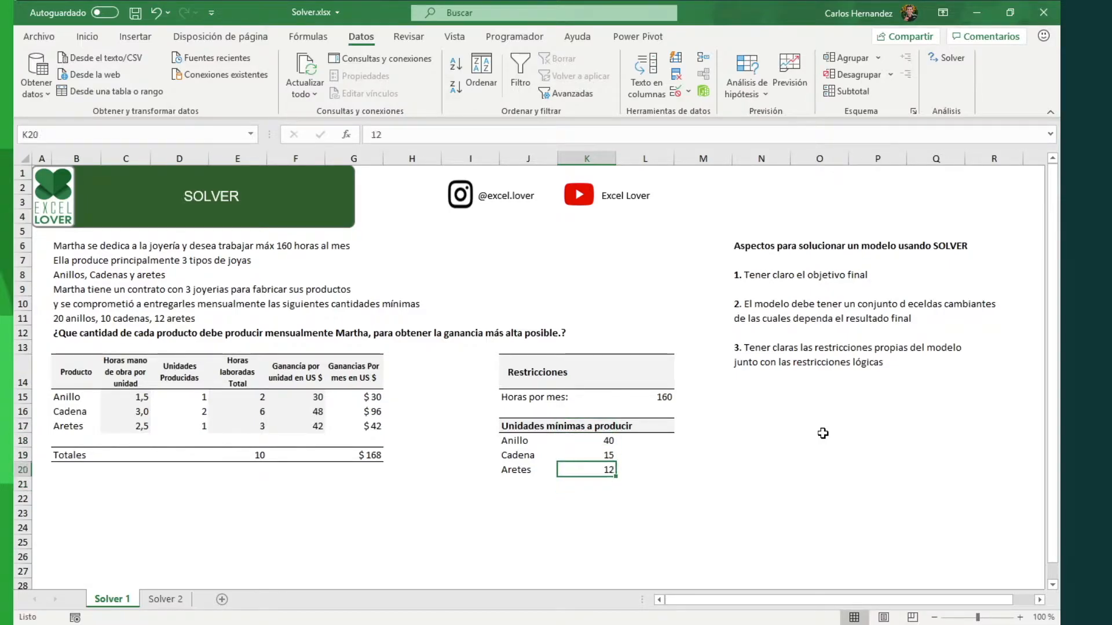
{"action": "key", "text": "Up"}
{"action": "key", "text": "Up"}
{"action": "key", "text": "Right"}
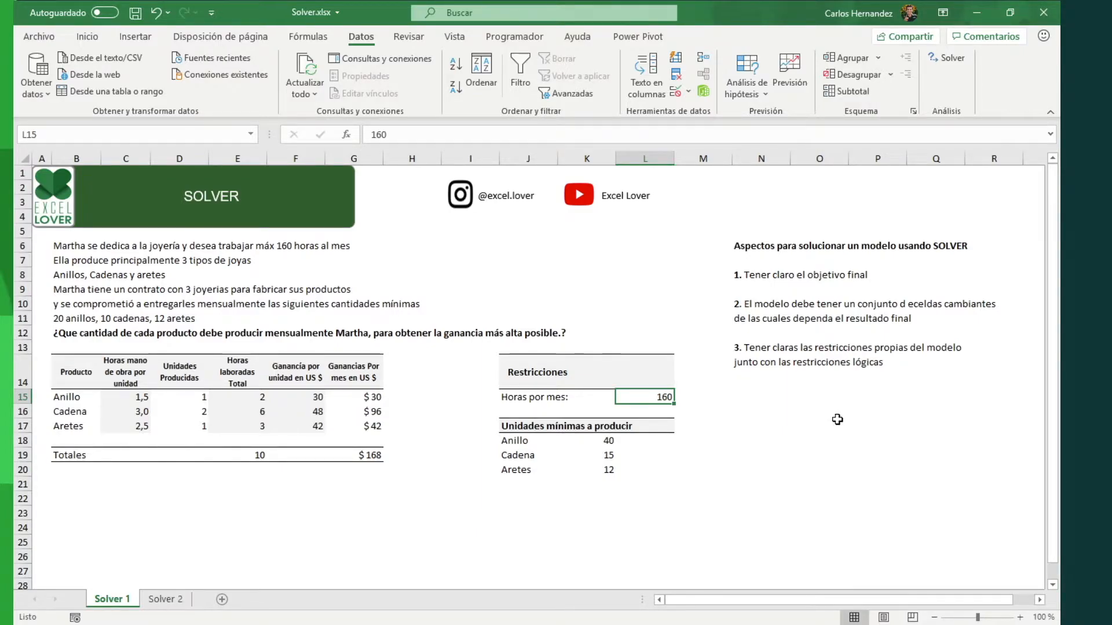
Step: Set Anillo's units produced in D15 to the fractional quantity 1,5
{"action": "left_click", "coordinate": [615, 443]}
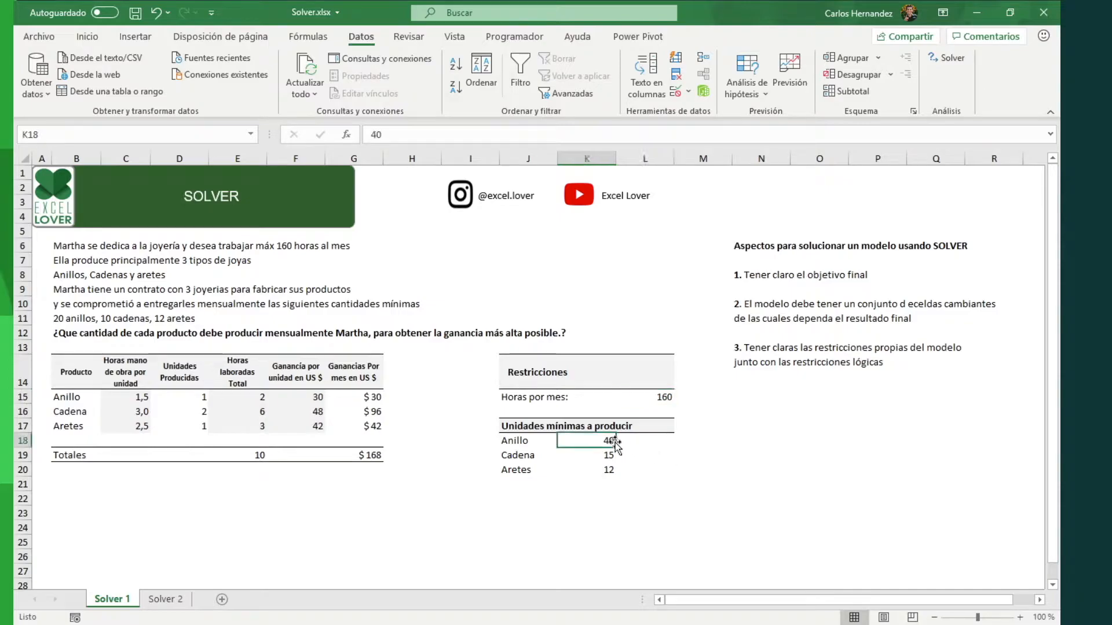
{"action": "key", "text": "Left"}
{"action": "key", "text": "Left"}
{"action": "key", "text": "Left"}
{"action": "key", "text": "Left"}
{"action": "key", "text": "Left"}
{"action": "key", "text": "Left"}
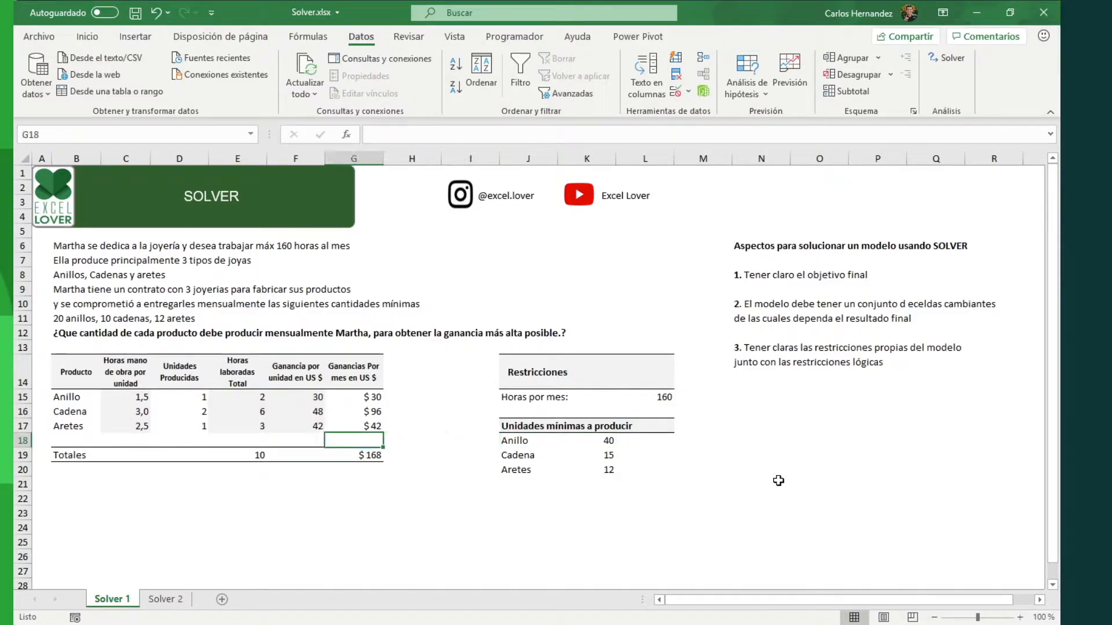
{"action": "key", "text": "Up"}
{"action": "key", "text": "Up"}
{"action": "key", "text": "Up"}
{"action": "key", "text": "Left"}
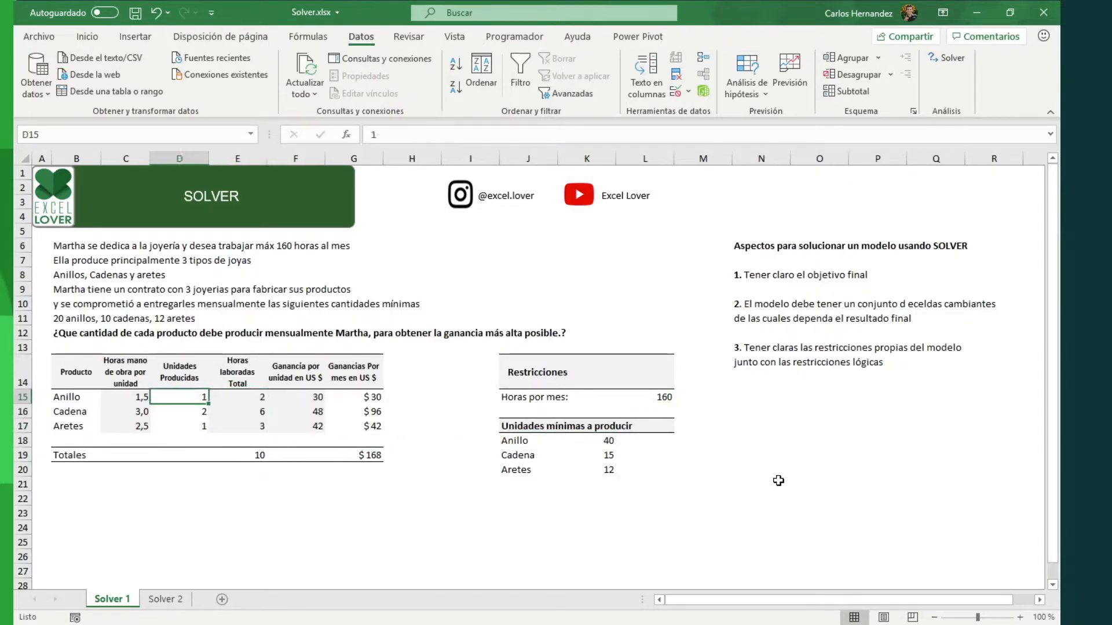
{"action": "type", "text": "2"}
{"action": "key", "text": "Return"}
{"action": "key", "text": "Up"}
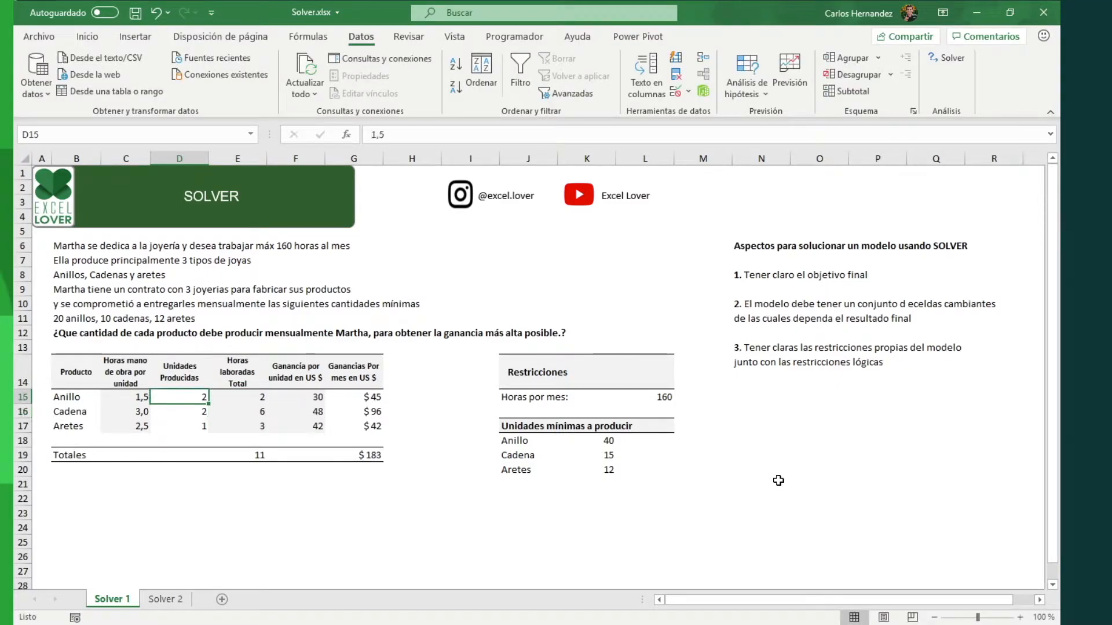
Step: Format the units produced in D15:D17 to show one decimal place and check the quantities
{"action": "key", "text": "shift+Down"}
{"action": "key", "text": "shift+Down"}
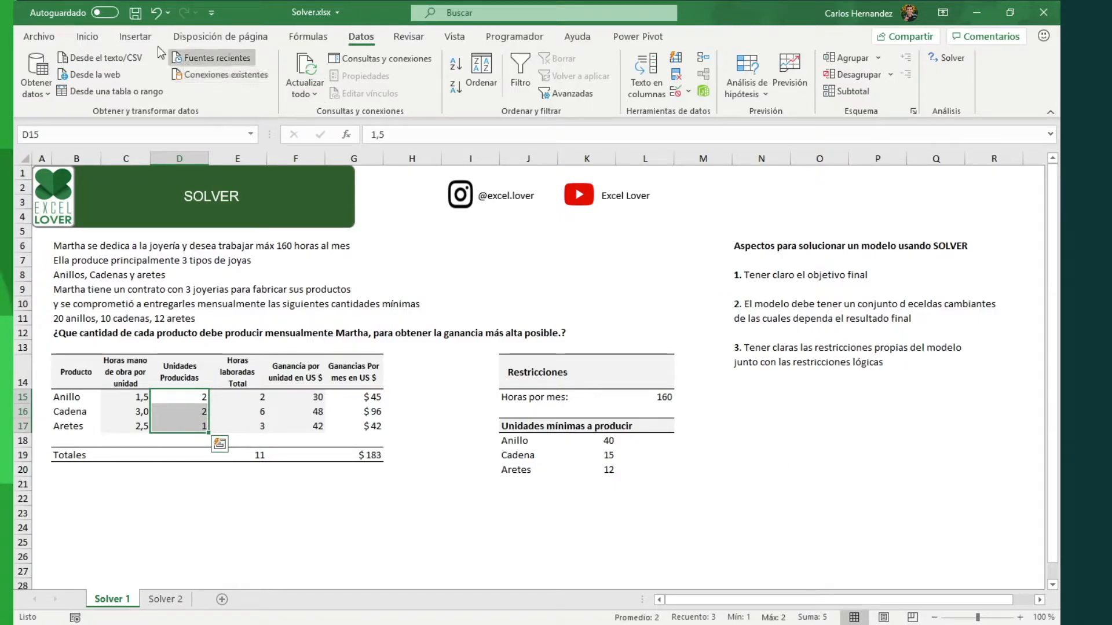
{"action": "left_click", "coordinate": [92, 38]}
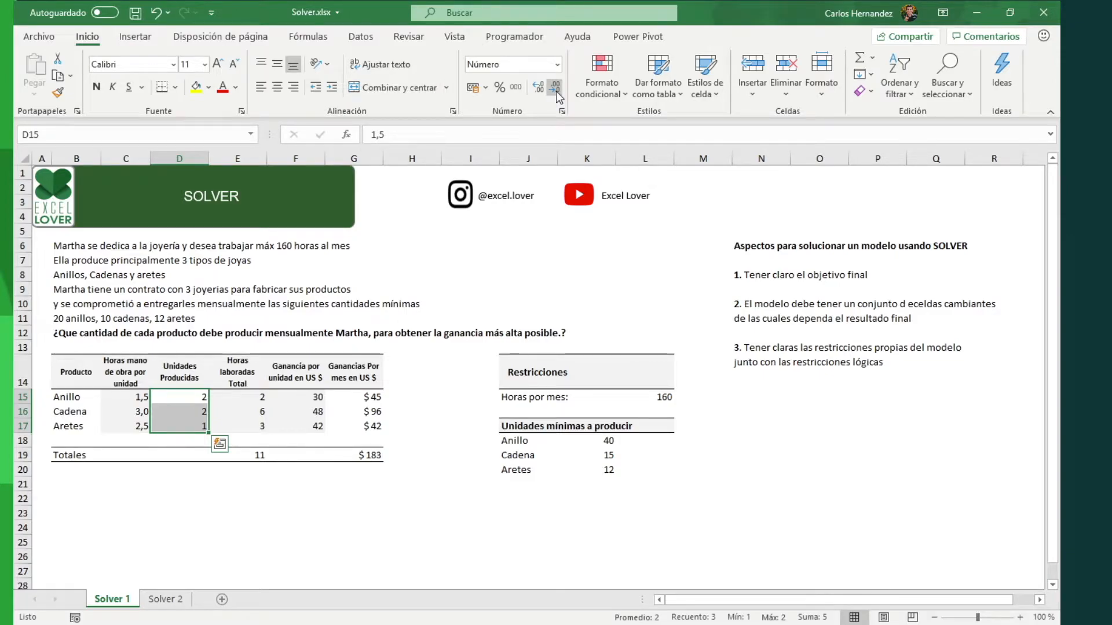
{"action": "left_click", "coordinate": [538, 87]}
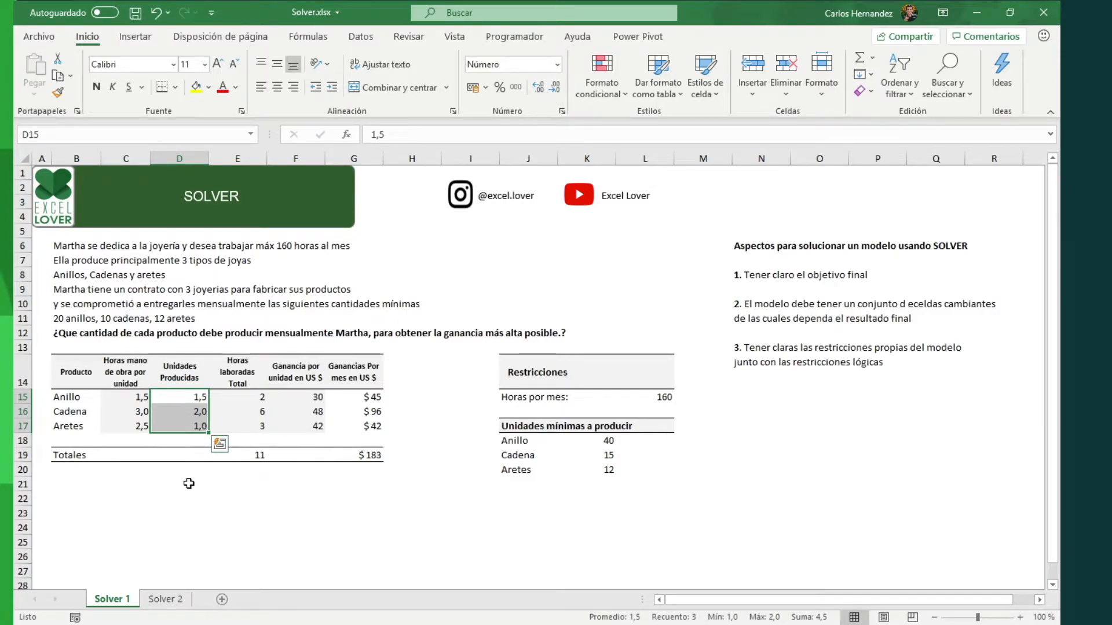
{"action": "left_click", "coordinate": [187, 482]}
{"action": "key", "text": "Up"}
{"action": "key", "text": "Up"}
{"action": "key", "text": "Up"}
{"action": "key", "text": "Up"}
{"action": "key", "text": "Up"}
{"action": "key", "text": "Up"}
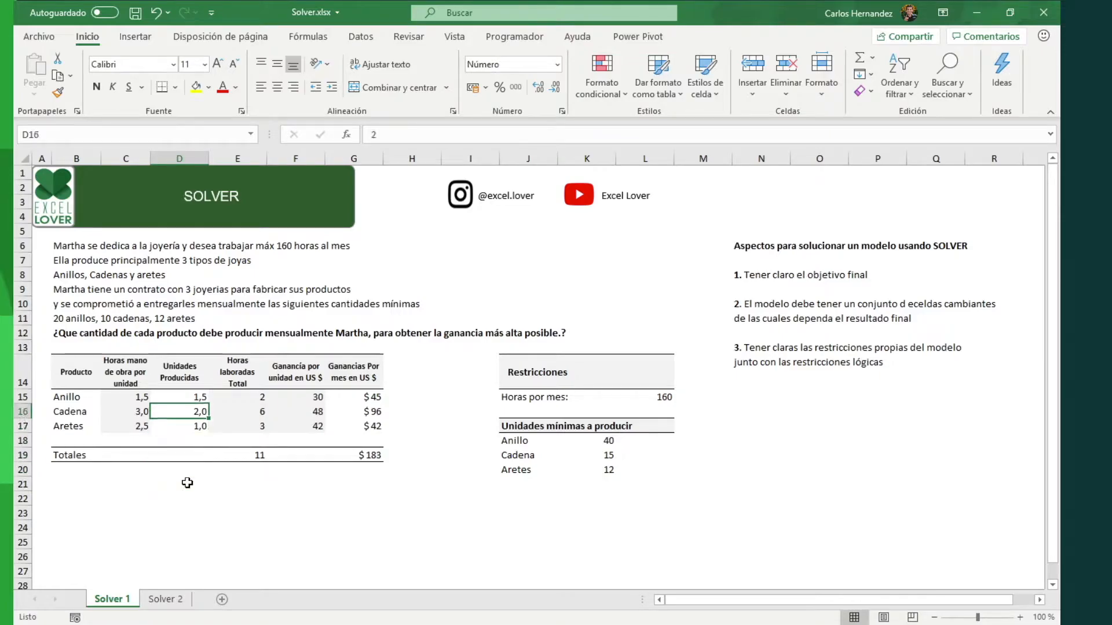
Step: Review the units produced for the three products in D15:D17, then move to empty cell D21 below the table
{"action": "key", "text": "shift+Down"}
{"action": "key", "text": "shift+Down"}
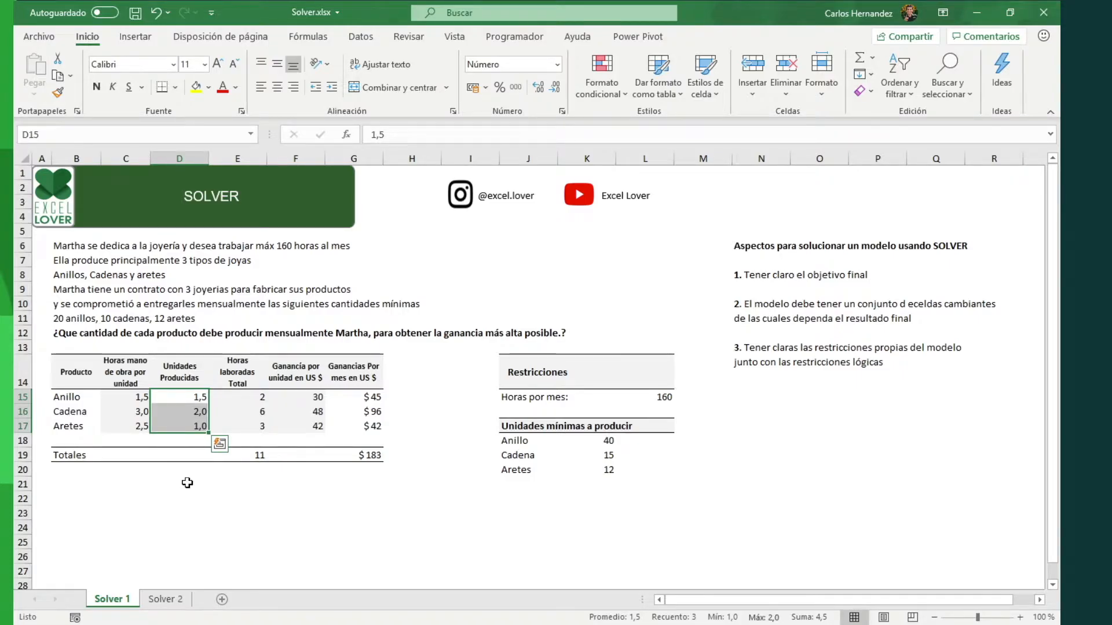
{"action": "key", "text": "Down"}
{"action": "key", "text": "Down"}
{"action": "key", "text": "Down"}
{"action": "key", "text": "Down"}
{"action": "key", "text": "Down"}
{"action": "key", "text": "Down"}
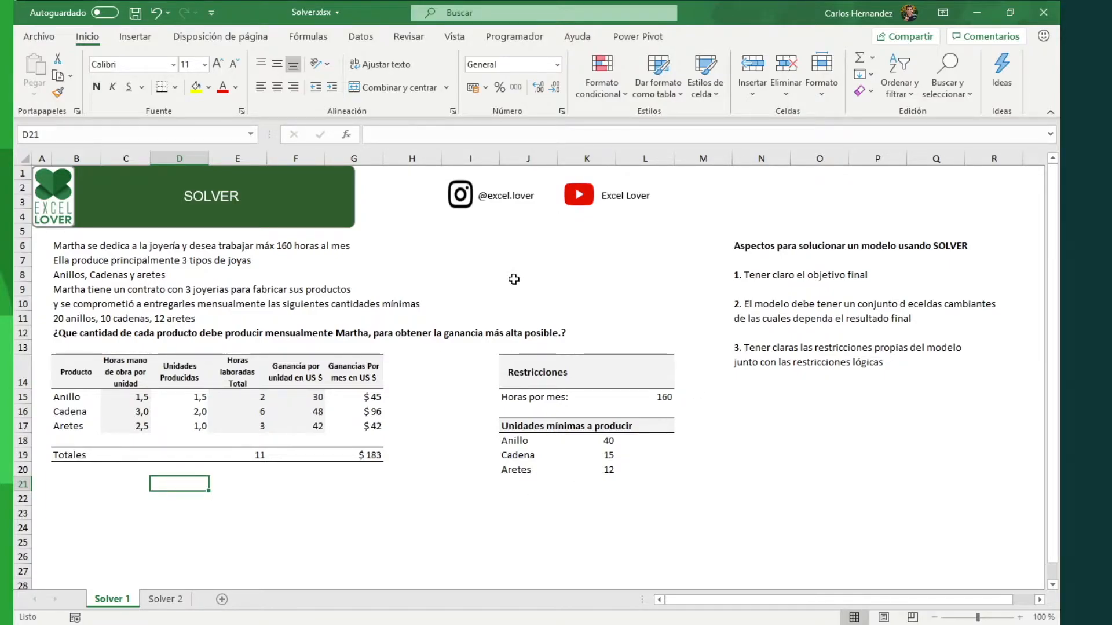
Step: Open Solver and reset all its previously stored parameters
{"action": "left_click", "coordinate": [361, 37]}
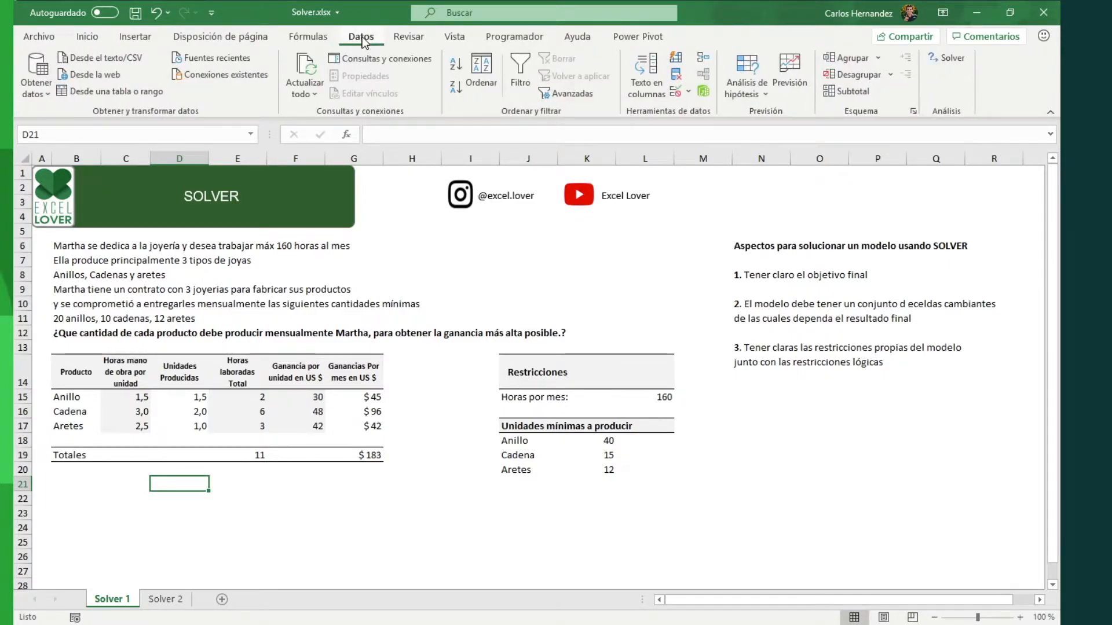
{"action": "left_click", "coordinate": [949, 59]}
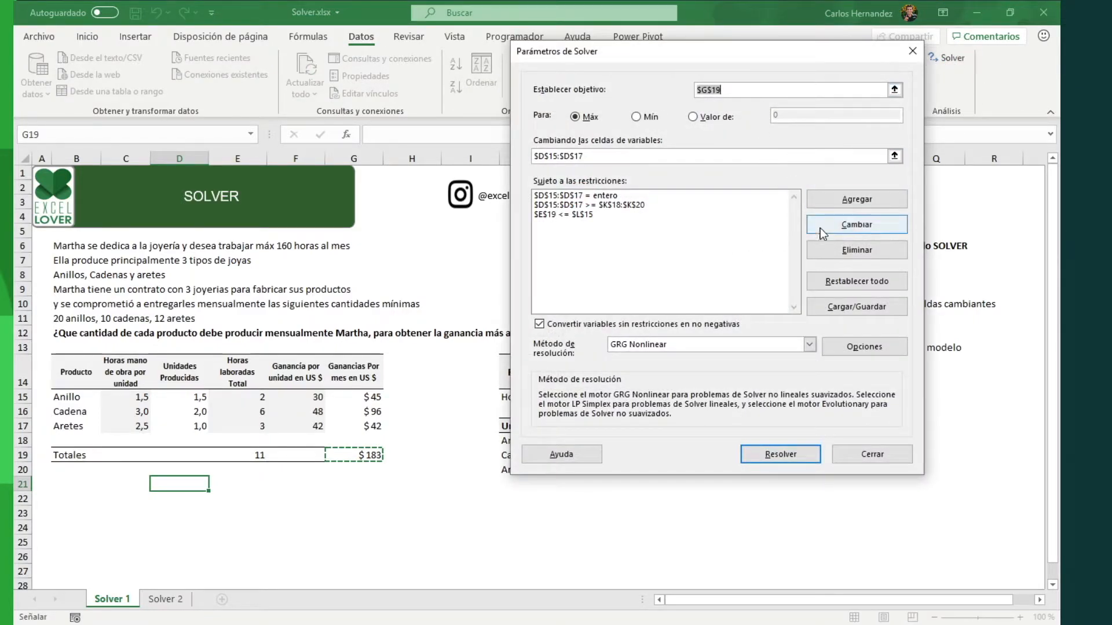
{"action": "left_click", "coordinate": [825, 277]}
{"action": "left_click", "coordinate": [597, 372]}
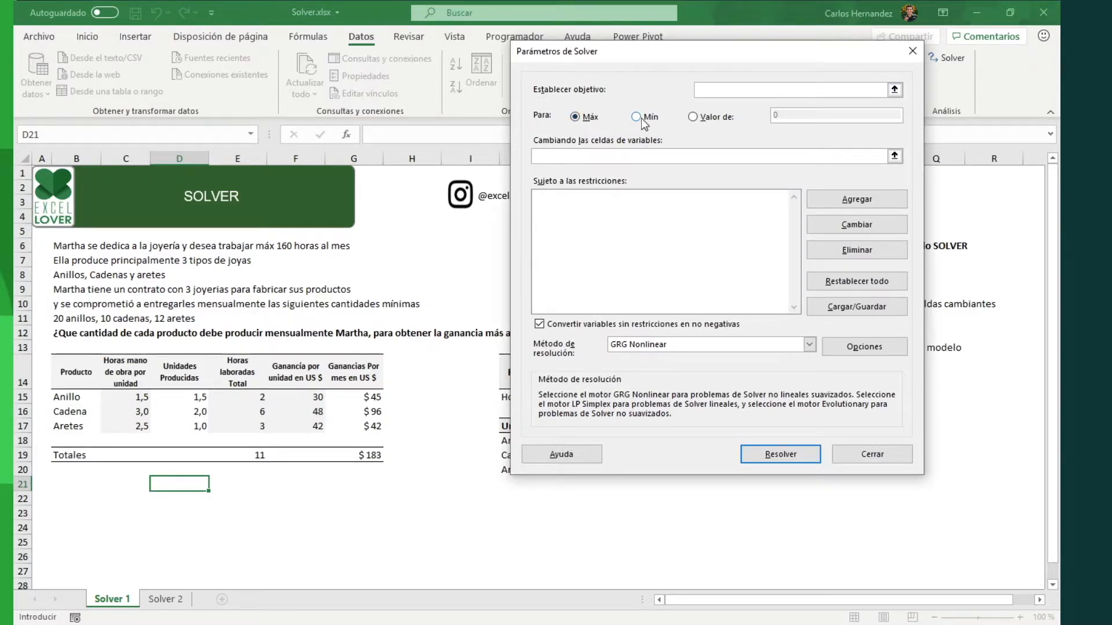
Step: Set the Solver objective to maximize the total monthly profit in G19
{"action": "left_click", "coordinate": [692, 117]}
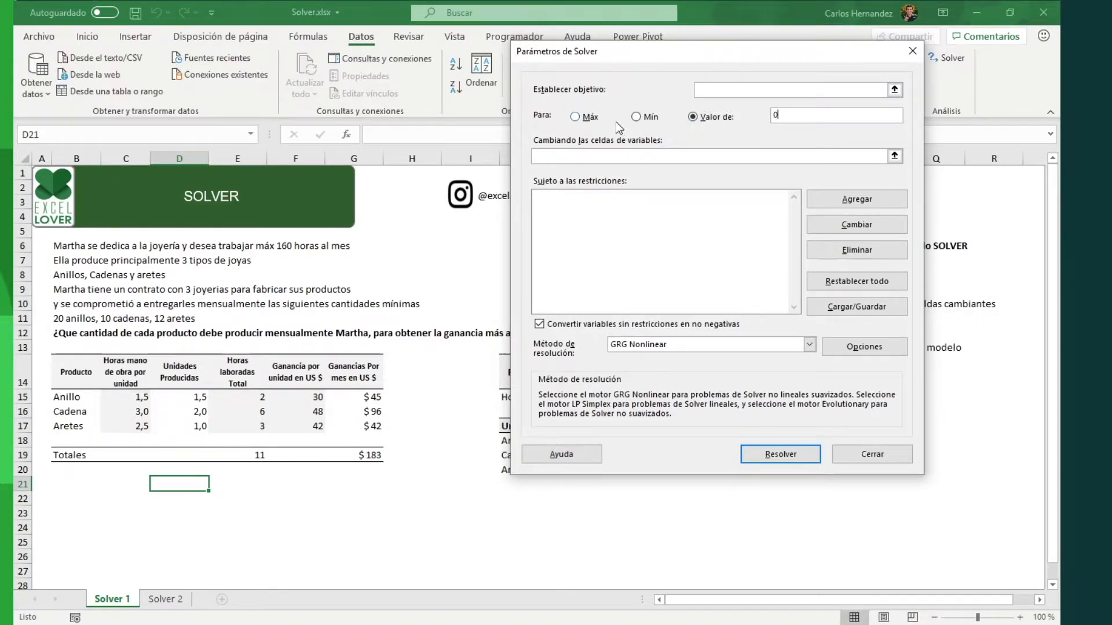
{"action": "left_click", "coordinate": [575, 117]}
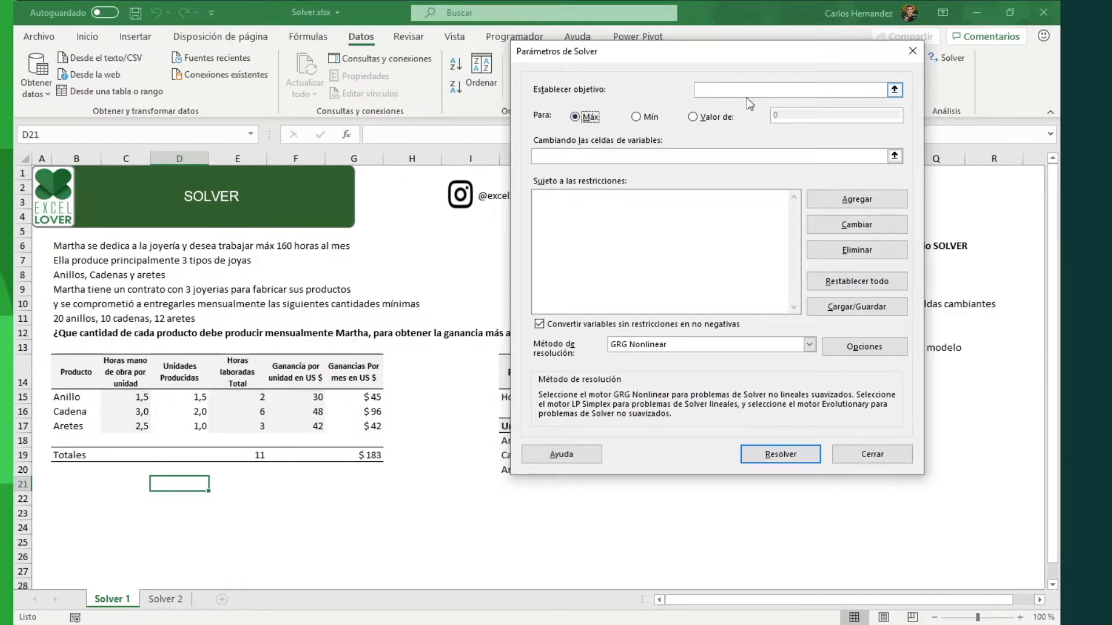
{"action": "left_click", "coordinate": [895, 89]}
{"action": "left_click", "coordinate": [370, 455]}
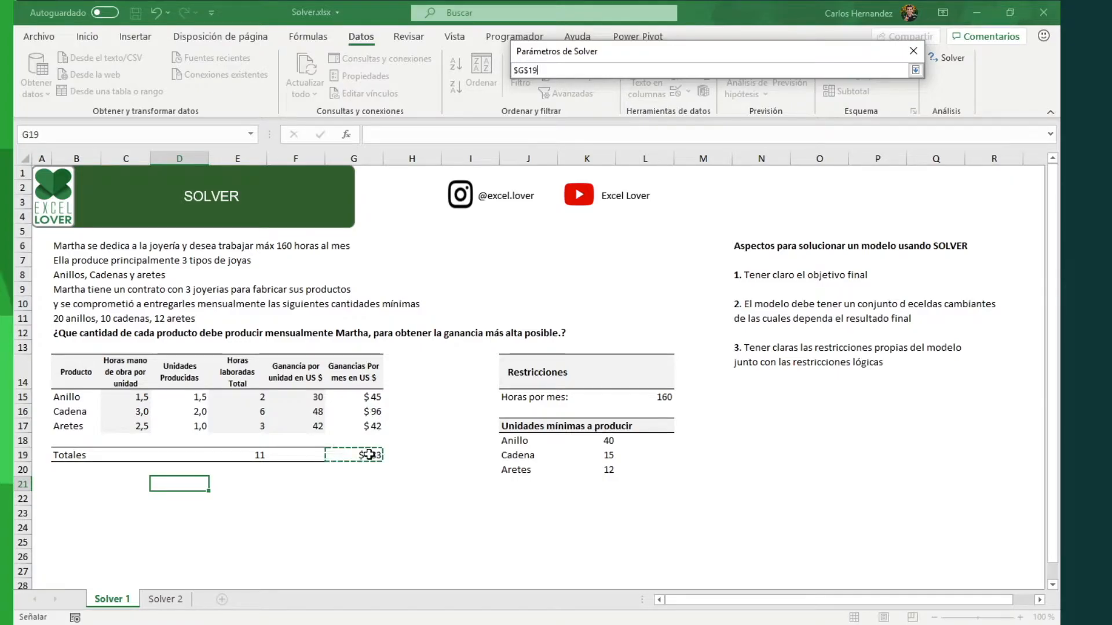
{"action": "left_click", "coordinate": [916, 70]}
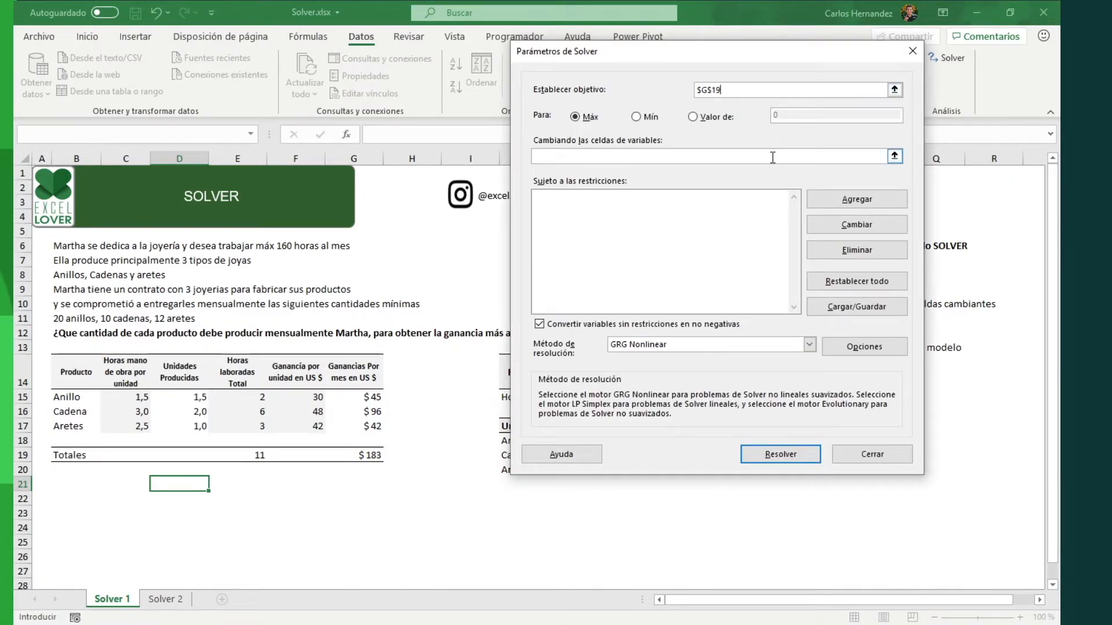
Step: Set the units produced in D15:D17 as Solver's variable cells
{"action": "left_click", "coordinate": [572, 153]}
{"action": "left_click", "coordinate": [895, 156]}
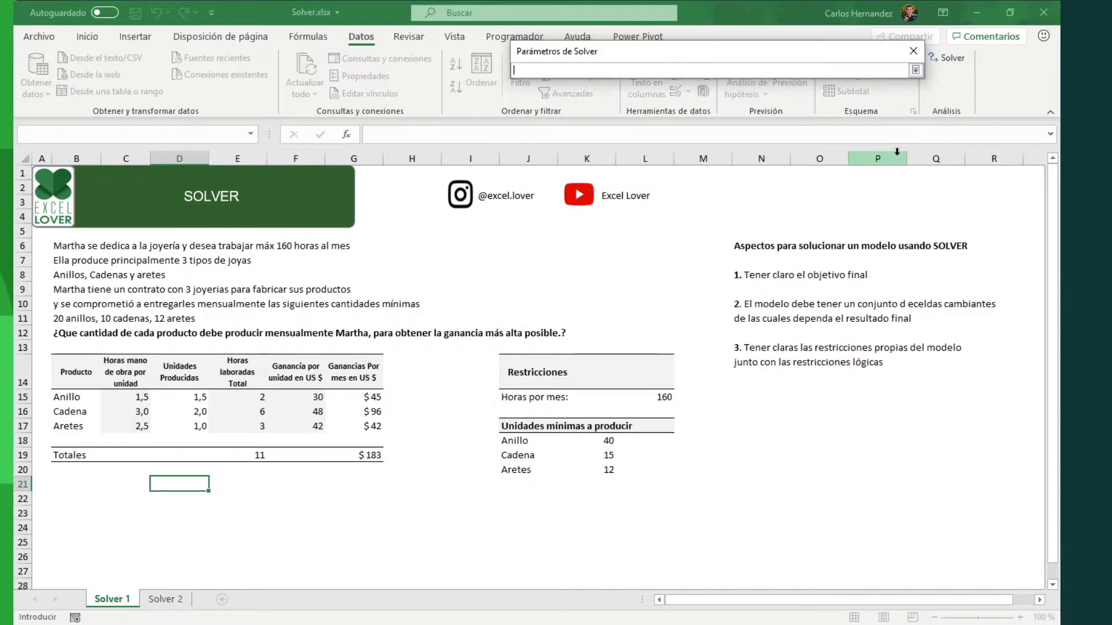
{"action": "left_click", "coordinate": [198, 399]}
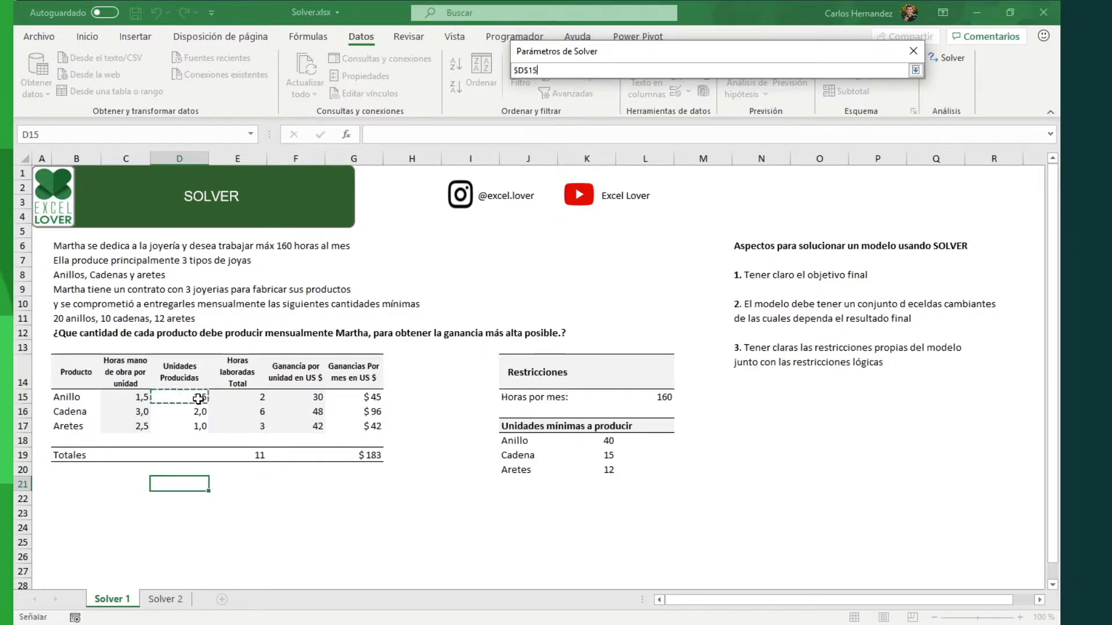
{"action": "key", "text": "shift+Down"}
{"action": "key", "text": "shift+Down"}
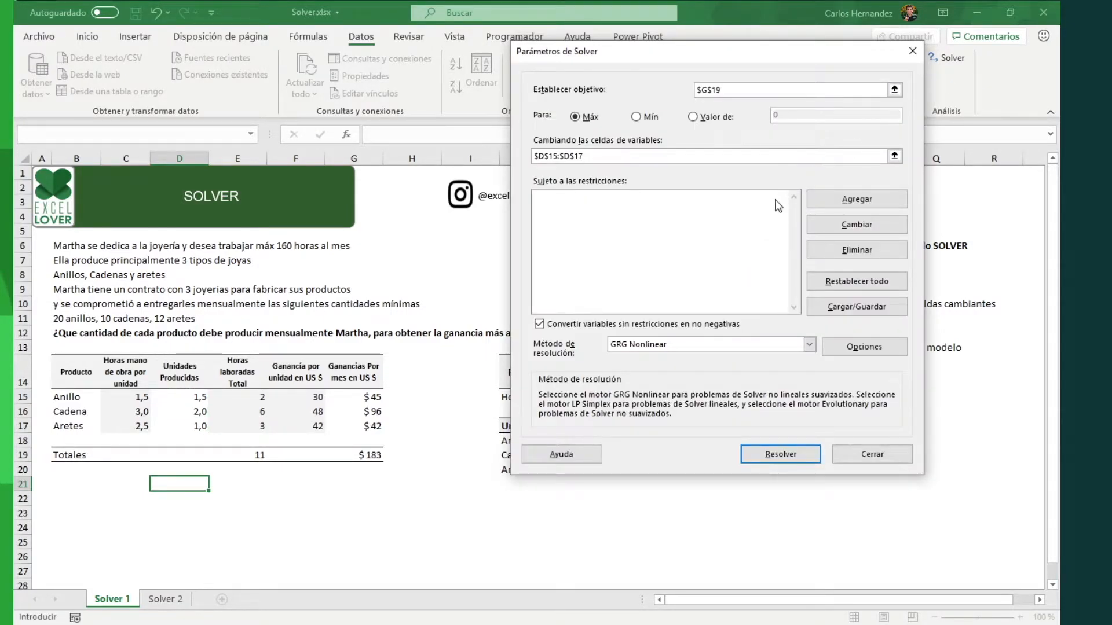
Step: Add a restriction requiring the units produced in D15:D17 to be >= the minimum units in K18:K20
{"action": "left_click", "coordinate": [667, 219]}
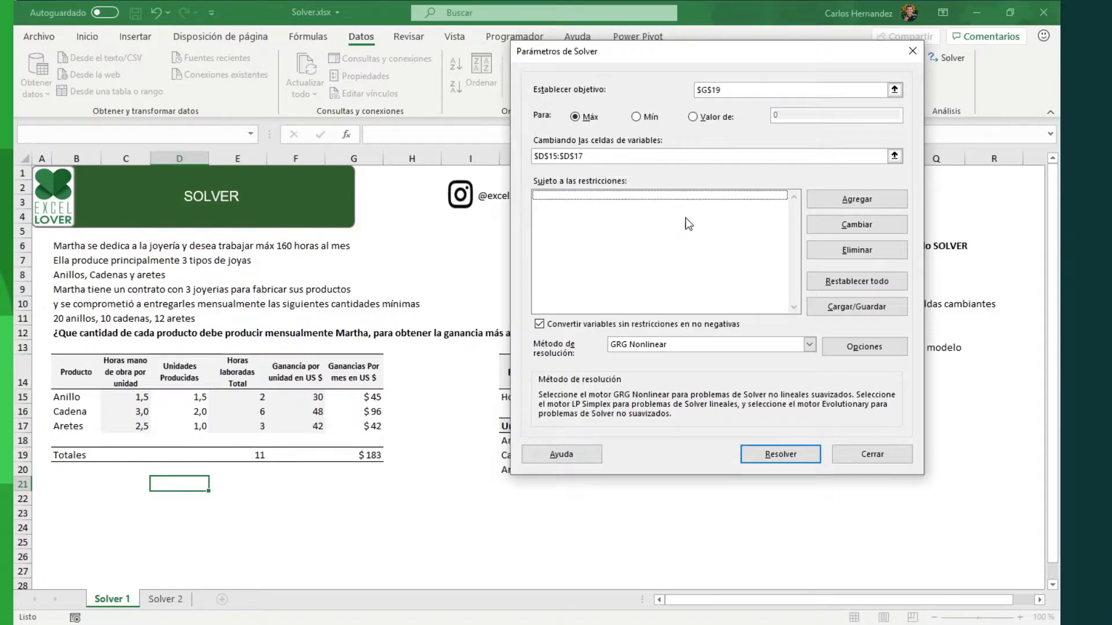
{"action": "left_click", "coordinate": [828, 197]}
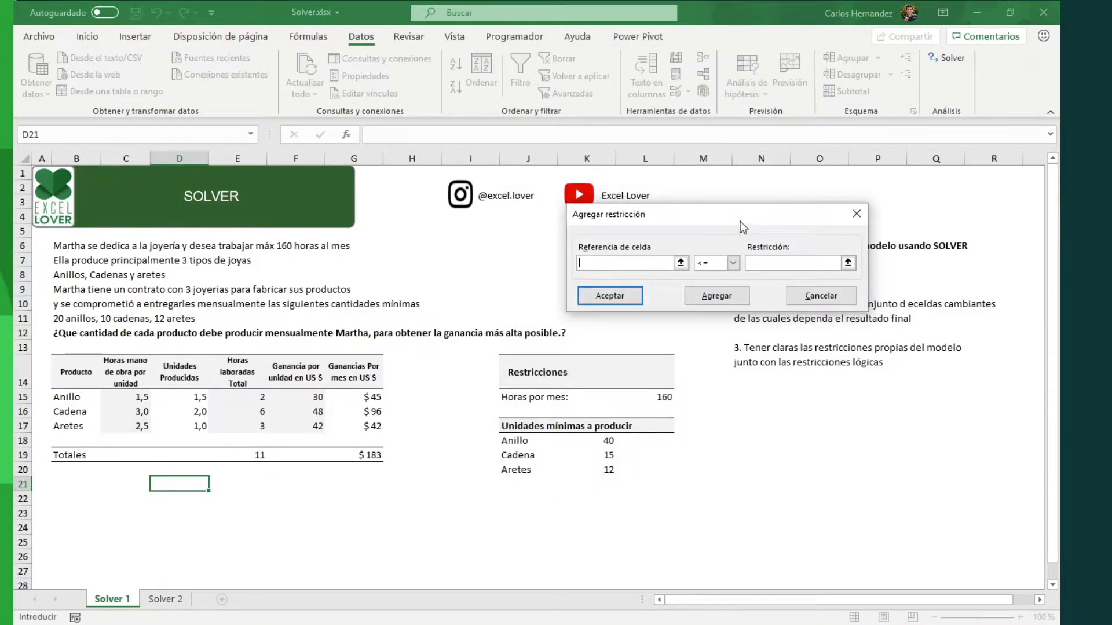
{"action": "left_click_drag", "start_coordinate": [739, 218], "coordinate": [571, 210]}
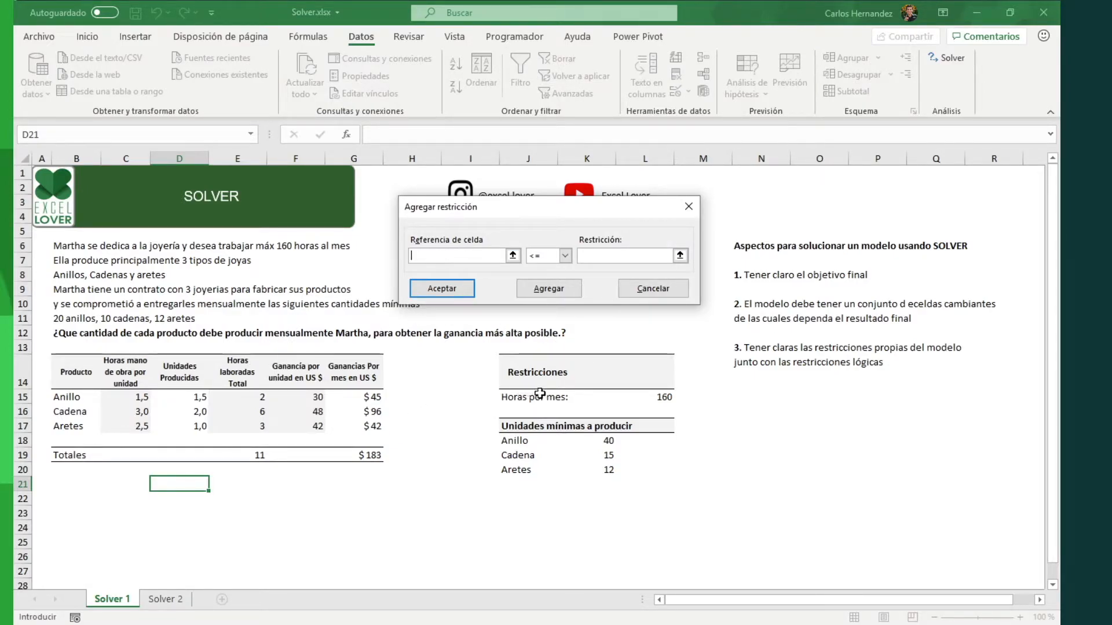
{"action": "left_click", "coordinate": [183, 395]}
{"action": "key", "text": "shift+Down"}
{"action": "key", "text": "shift+Down"}
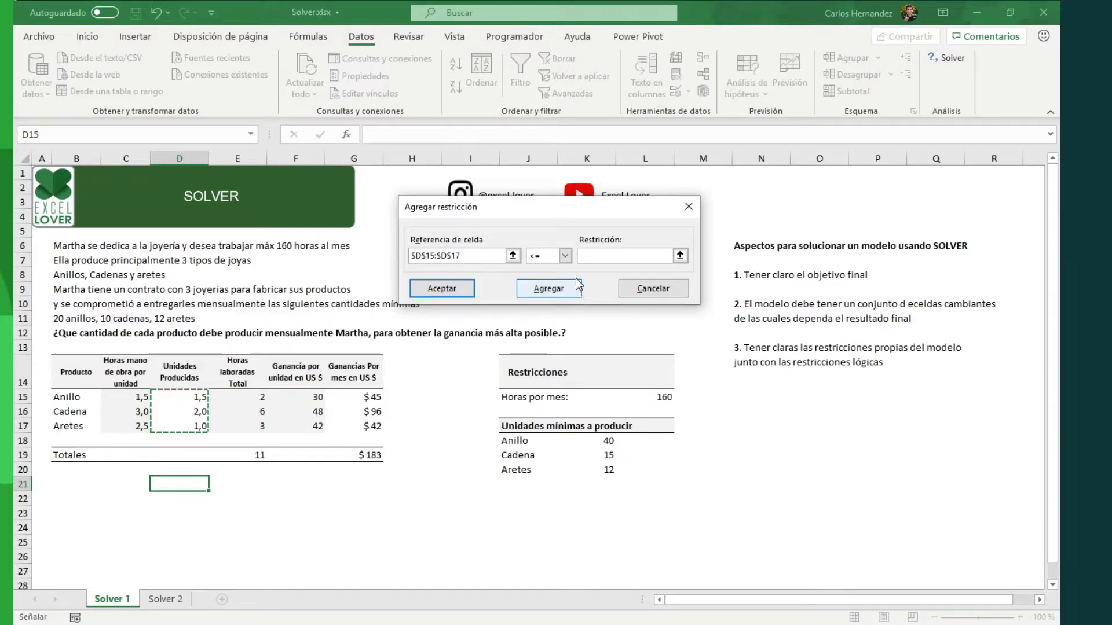
{"action": "left_click", "coordinate": [567, 256]}
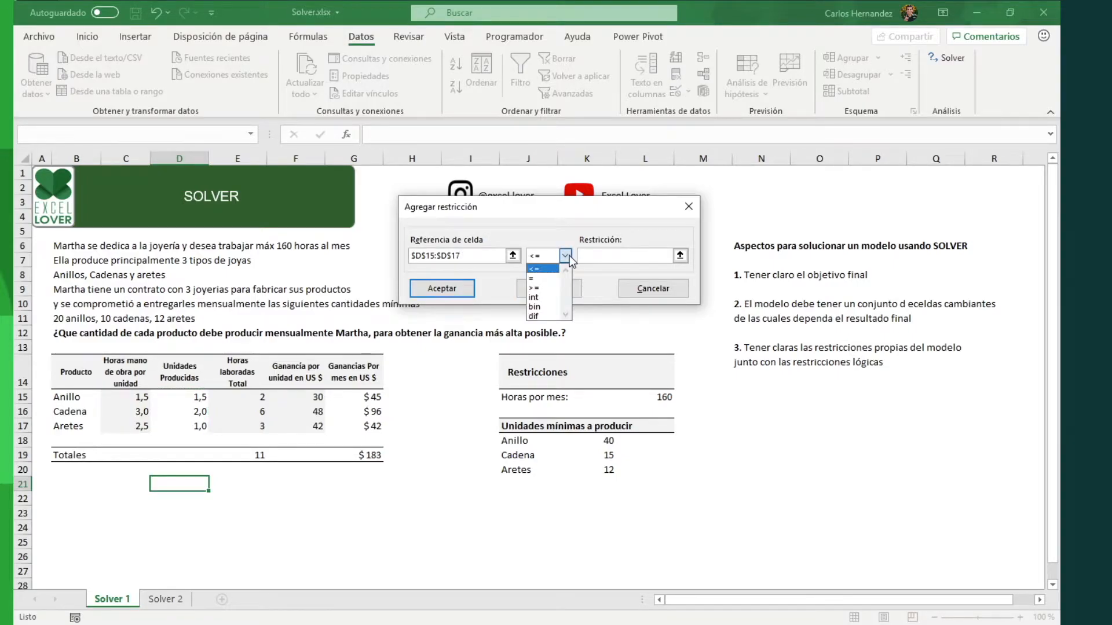
{"action": "left_click", "coordinate": [557, 288]}
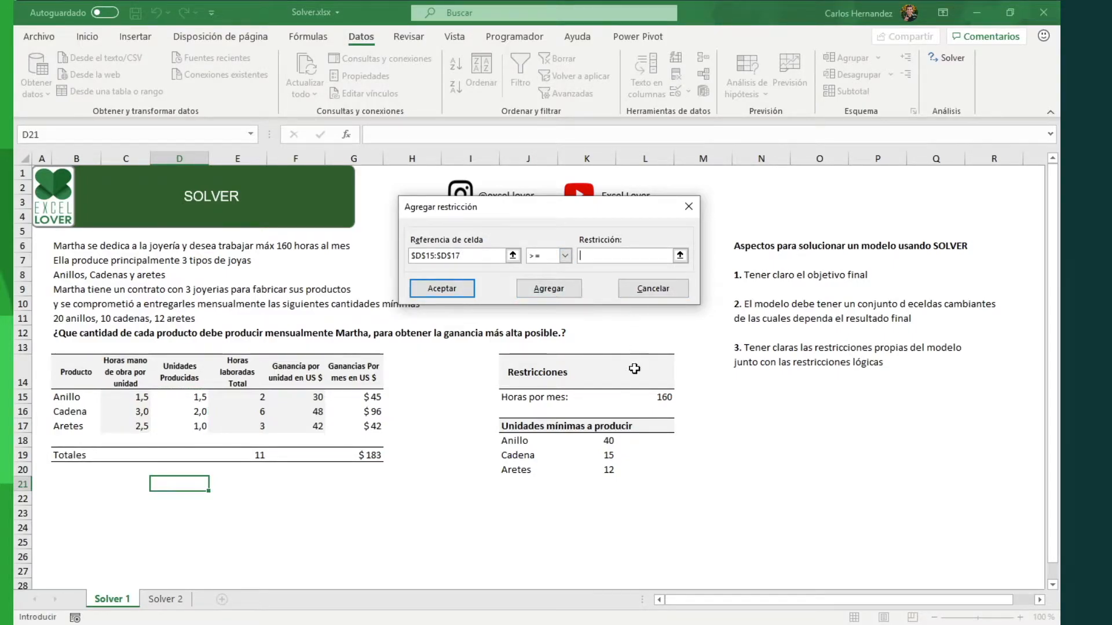
{"action": "left_click_drag", "start_coordinate": [608, 441], "coordinate": [608, 455]}
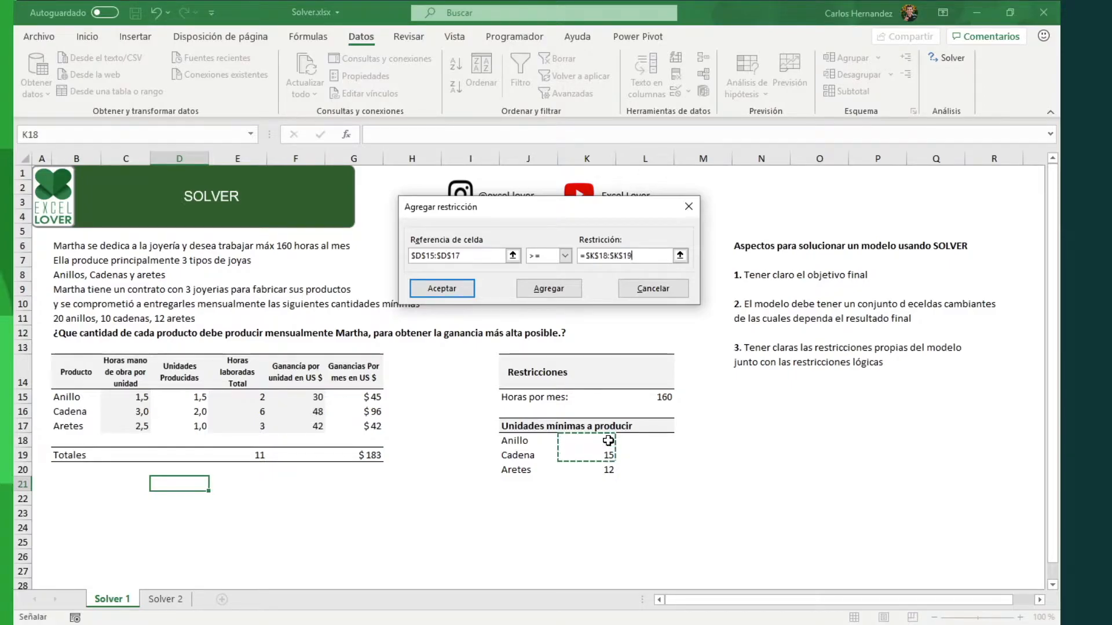
{"action": "key", "text": "shift+Down"}
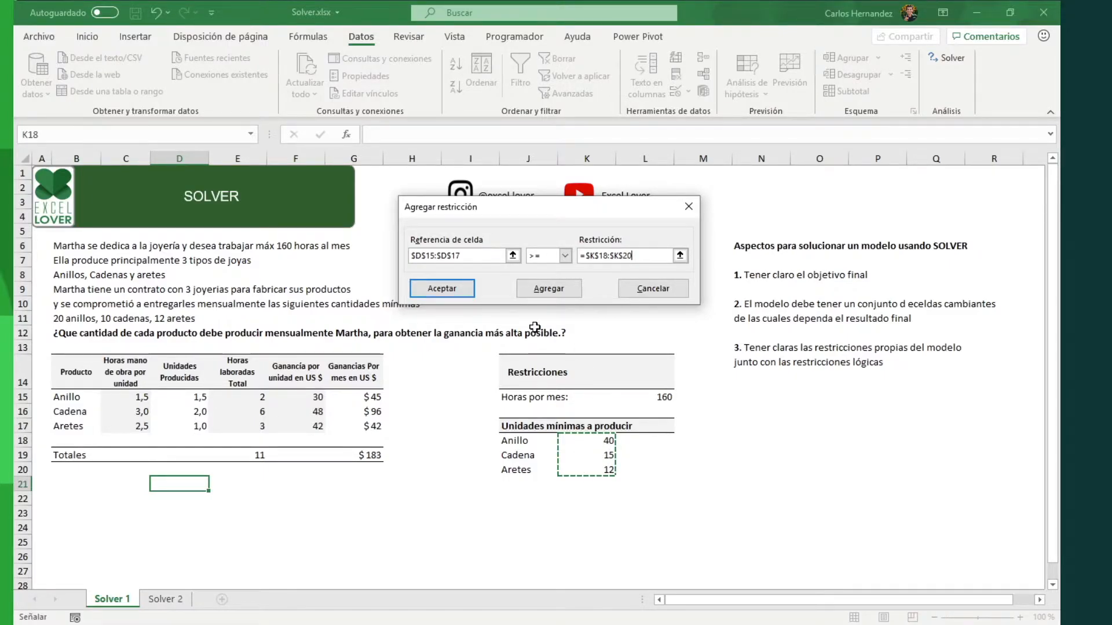
{"action": "left_click", "coordinate": [548, 291]}
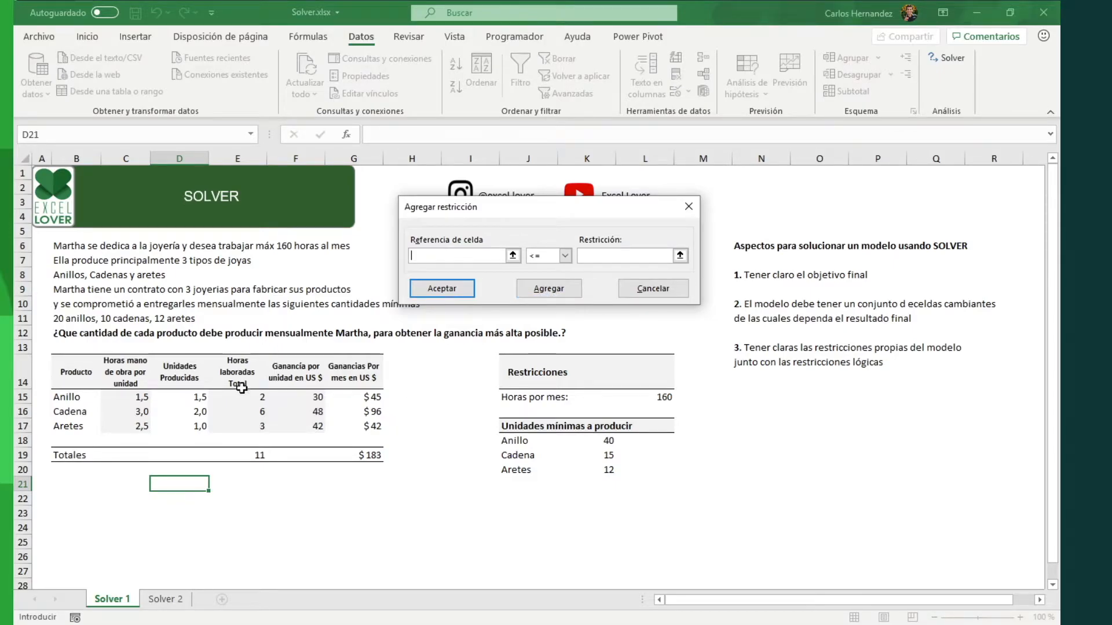
Step: Add a restriction keeping the total hours worked in E19 <= the monthly hours limit in L15
{"action": "left_click", "coordinate": [249, 456]}
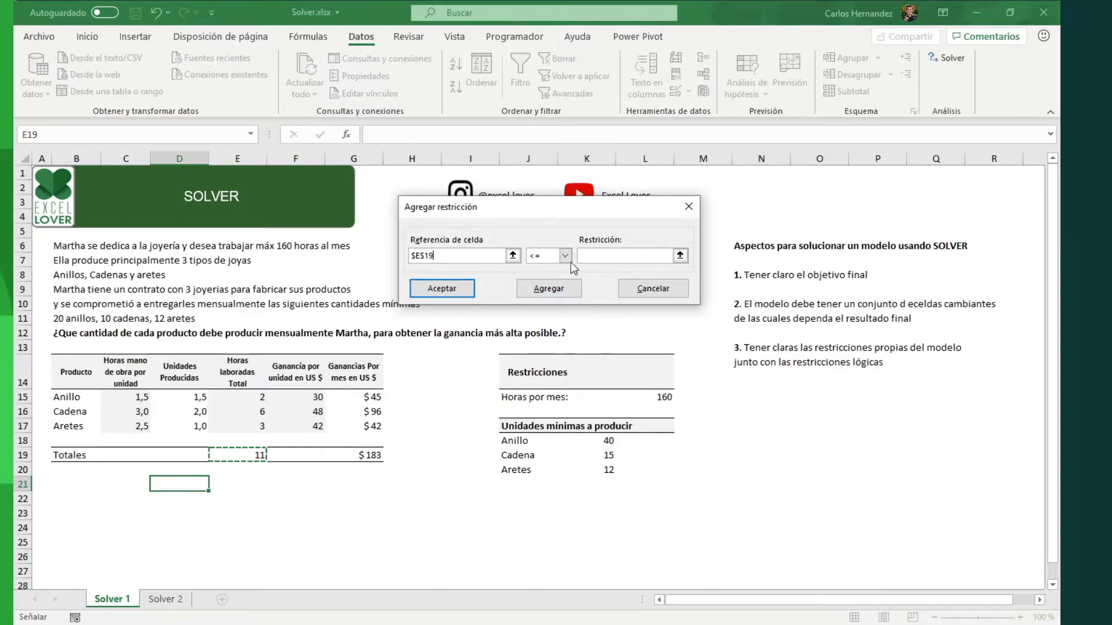
{"action": "left_click", "coordinate": [680, 256]}
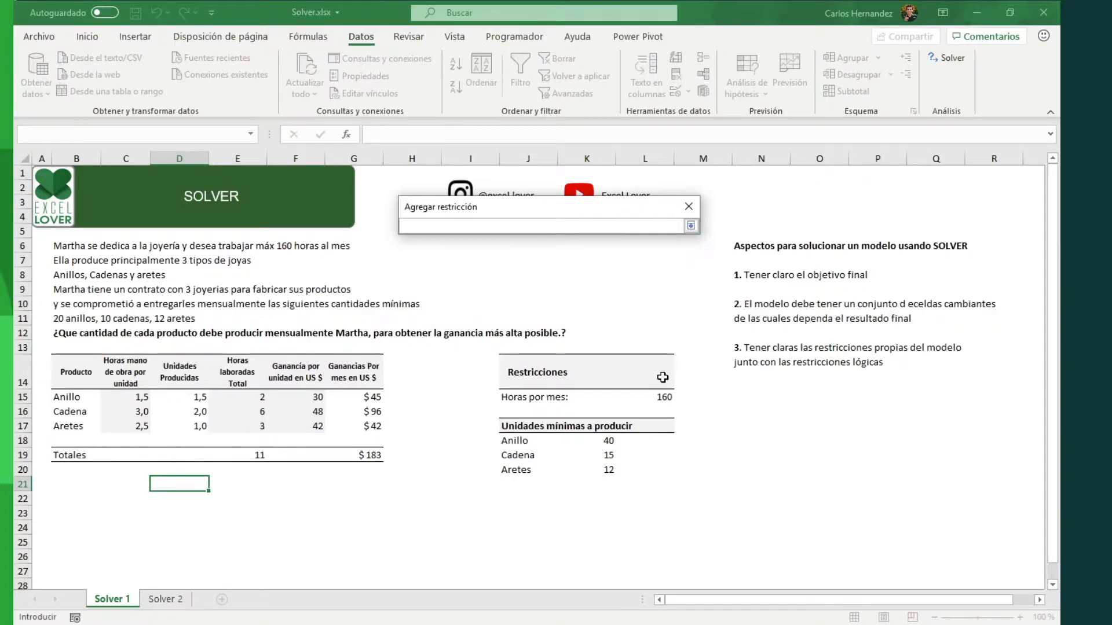
{"action": "left_click", "coordinate": [662, 398]}
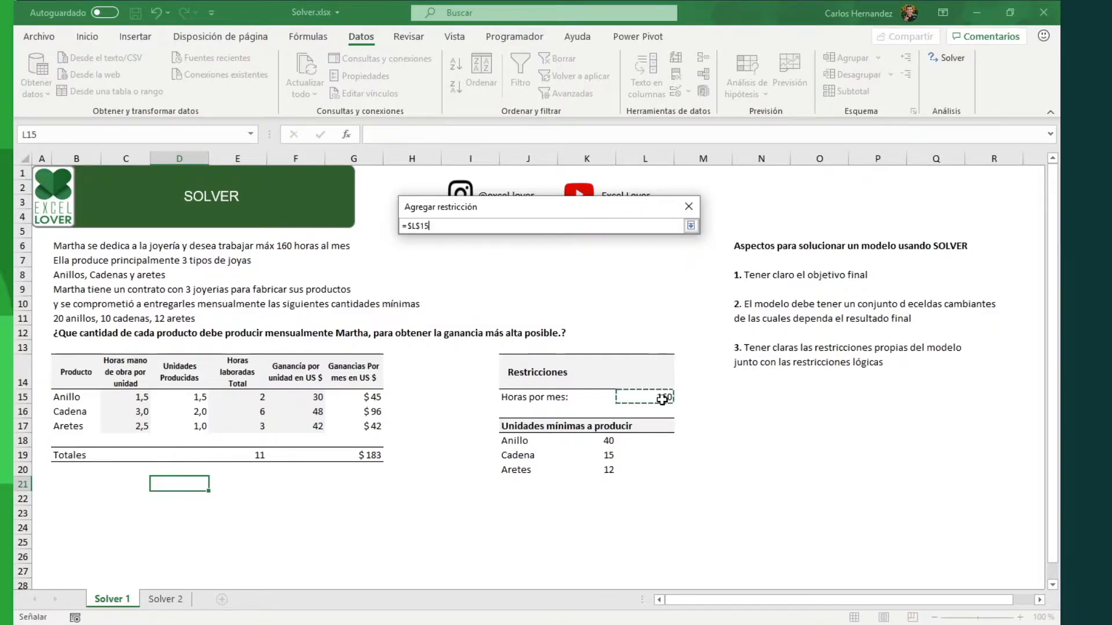
{"action": "left_click", "coordinate": [691, 226]}
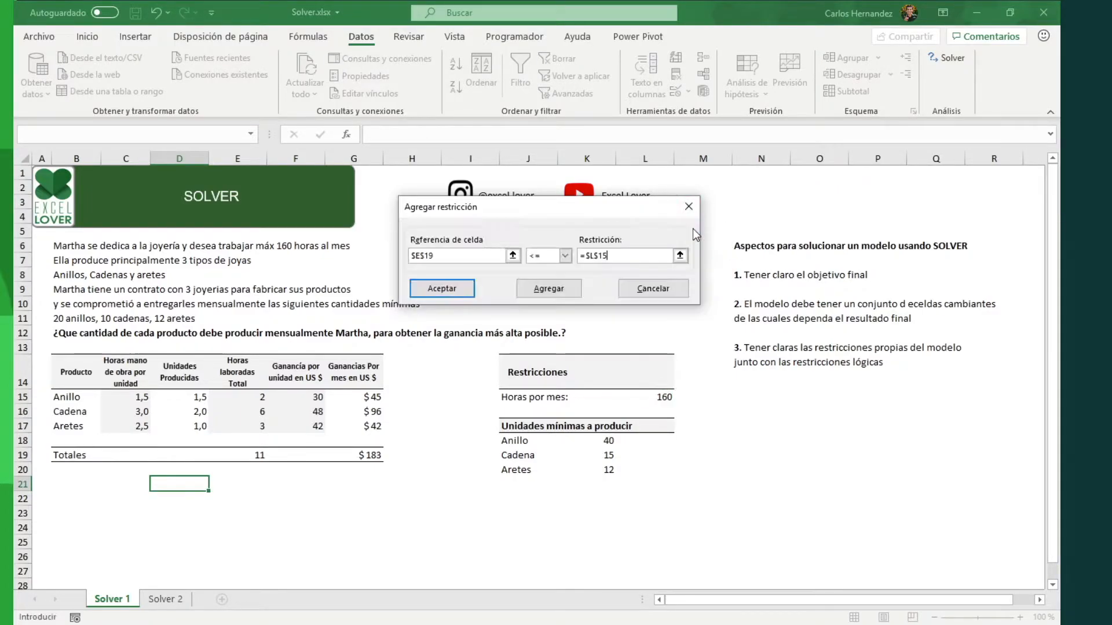
{"action": "left_click", "coordinate": [545, 290]}
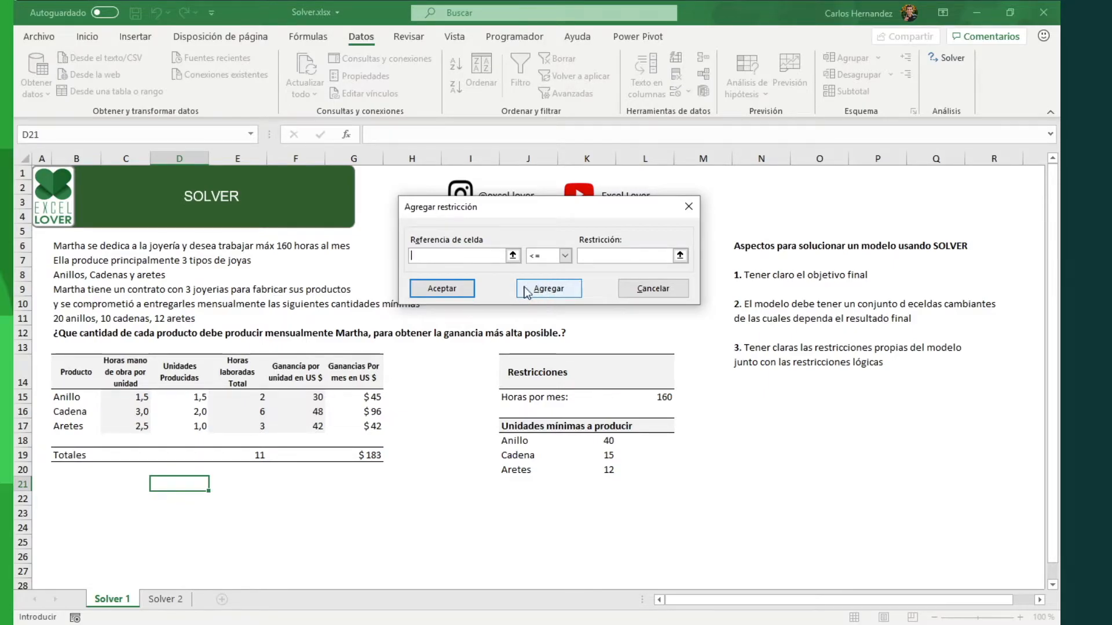
Step: Add an int restriction making the units produced in D15:D17 whole numbers, and return to the Solver parameters
{"action": "left_click_drag", "start_coordinate": [196, 398], "coordinate": [197, 427]}
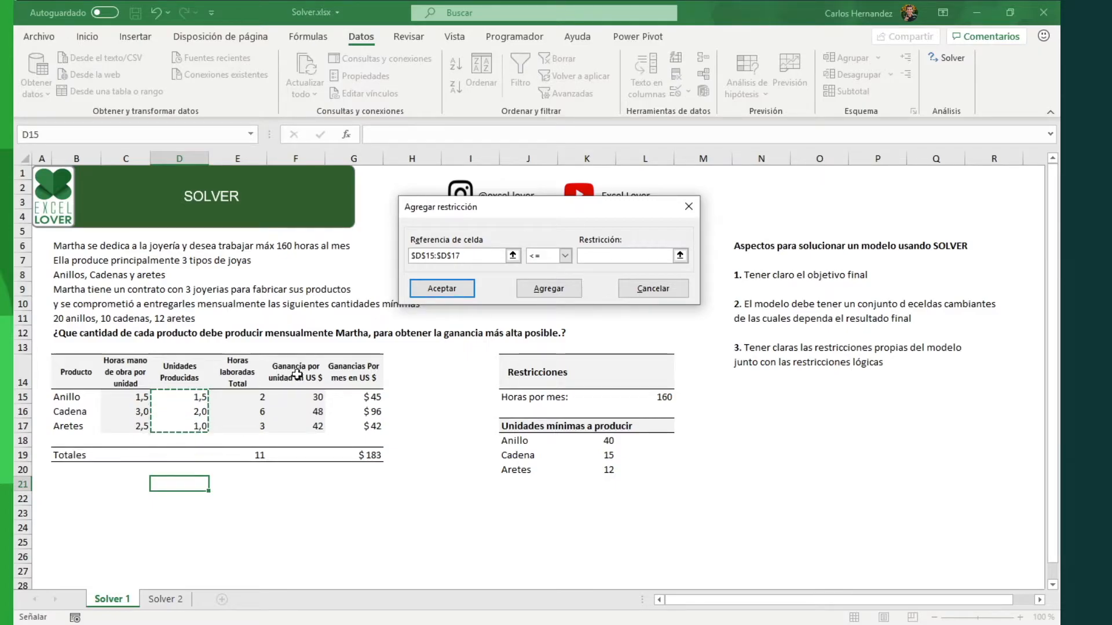
{"action": "left_click", "coordinate": [565, 255]}
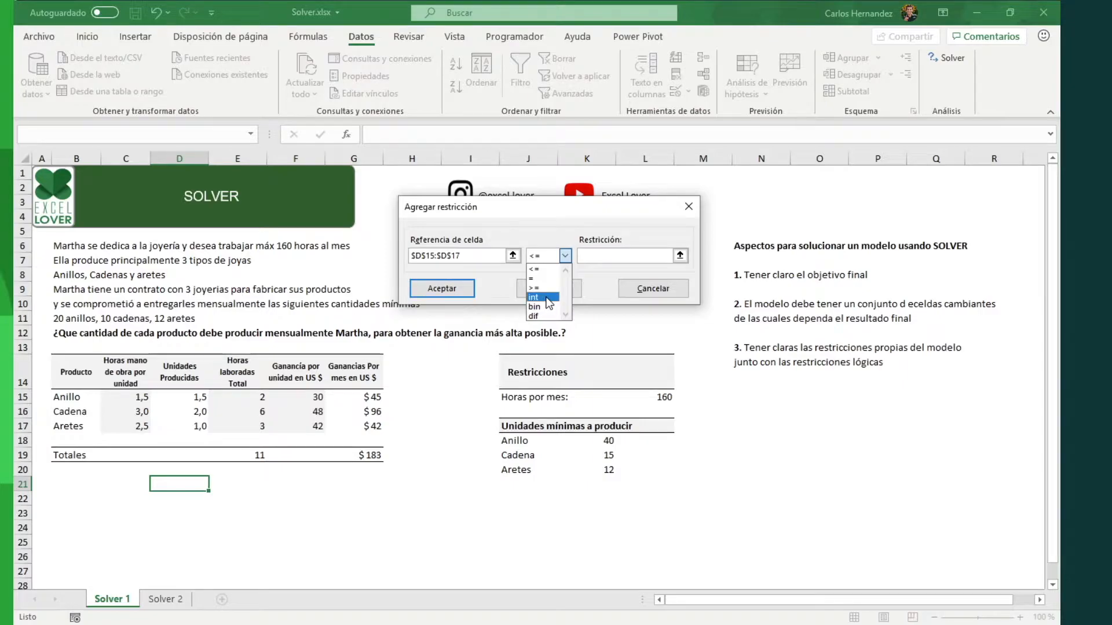
{"action": "left_click", "coordinate": [547, 297]}
{"action": "left_click", "coordinate": [566, 258]}
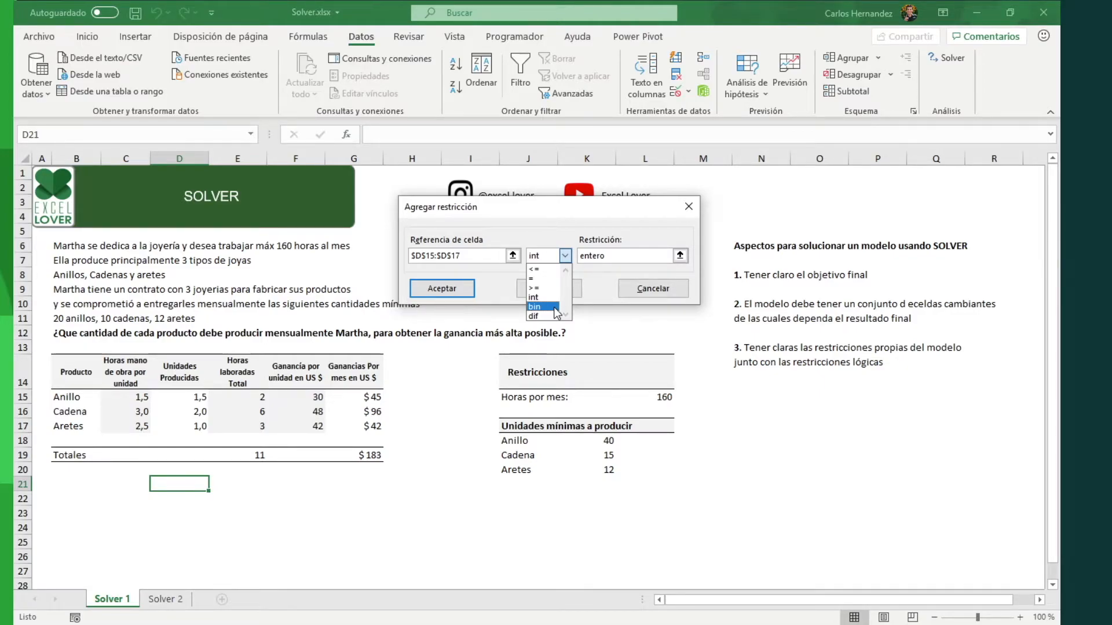
{"action": "left_click", "coordinate": [547, 297]}
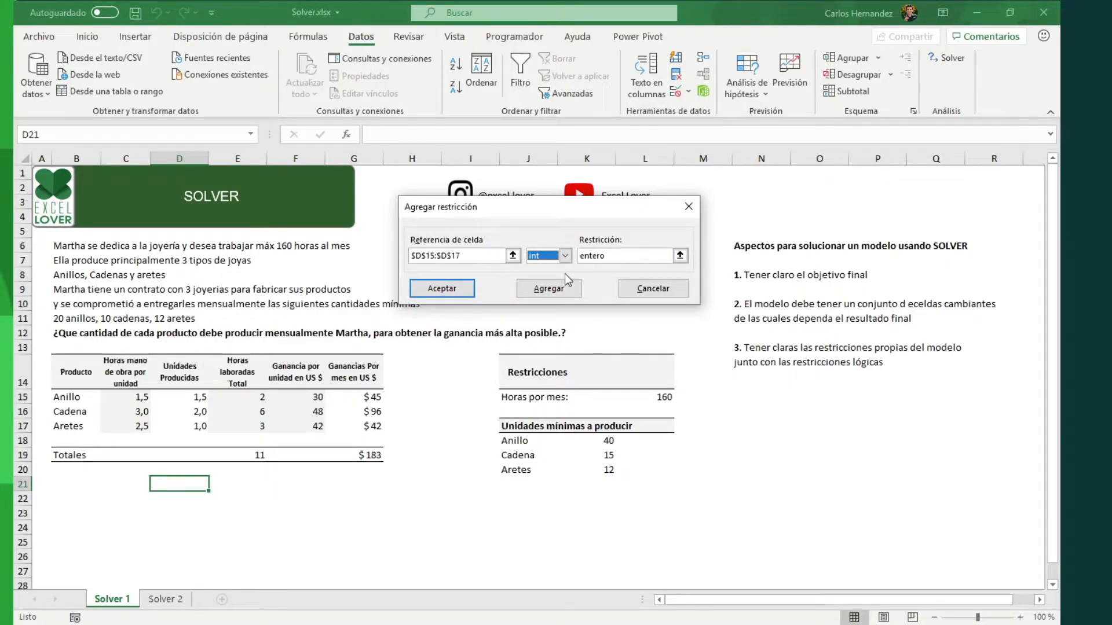
{"action": "left_click", "coordinate": [461, 290]}
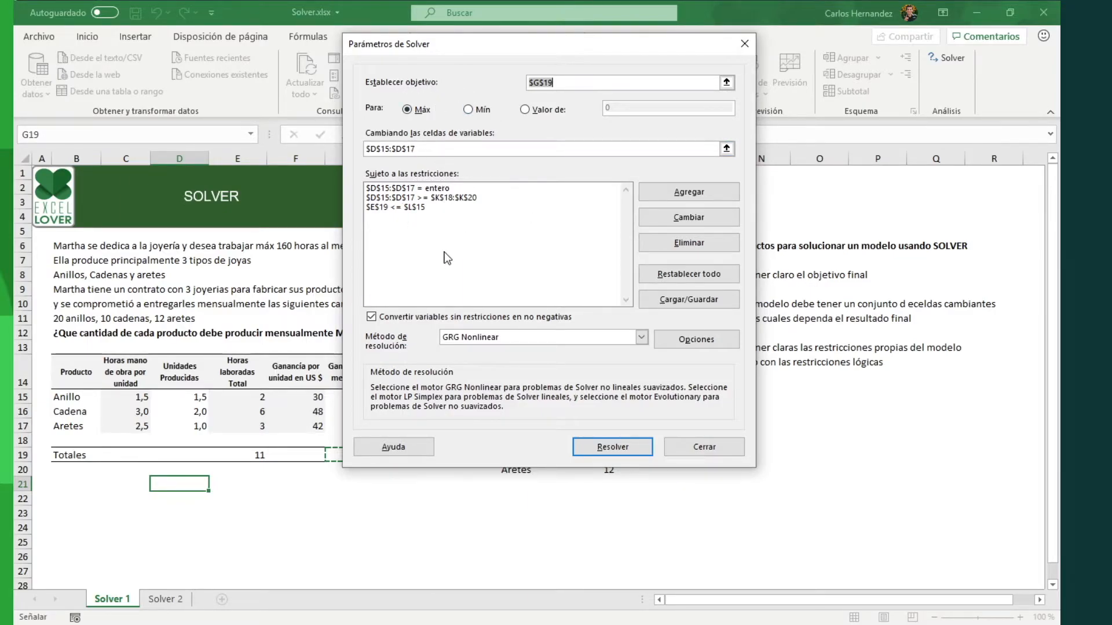
Step: Solve the model with the GRG Nonlinear method and move the results dialog clear of the production table
{"action": "left_click", "coordinate": [645, 339]}
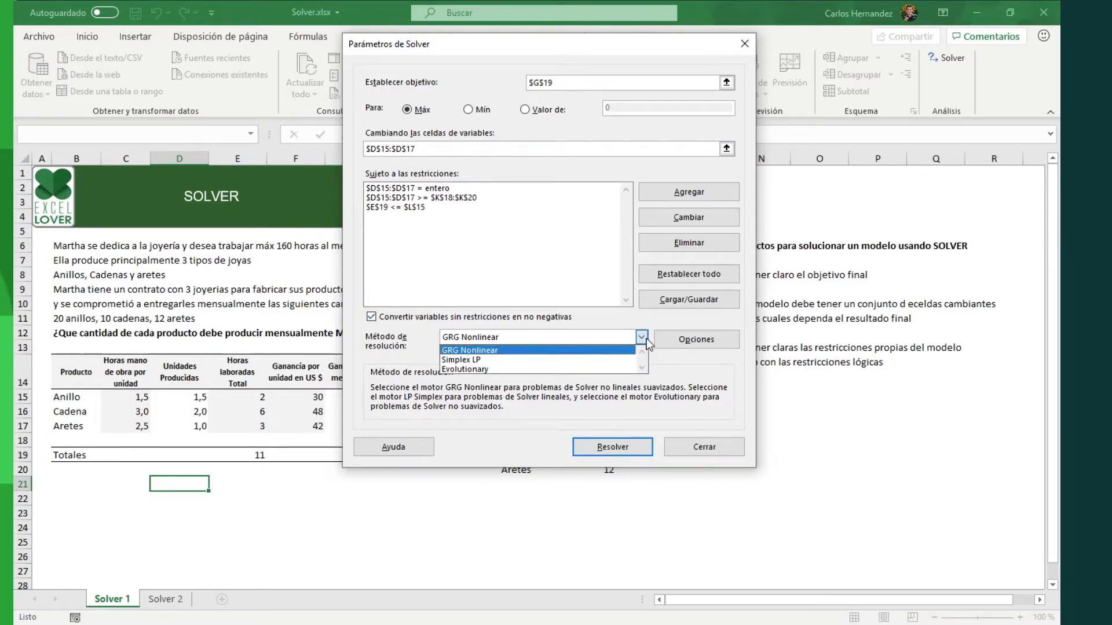
{"action": "left_click", "coordinate": [646, 338]}
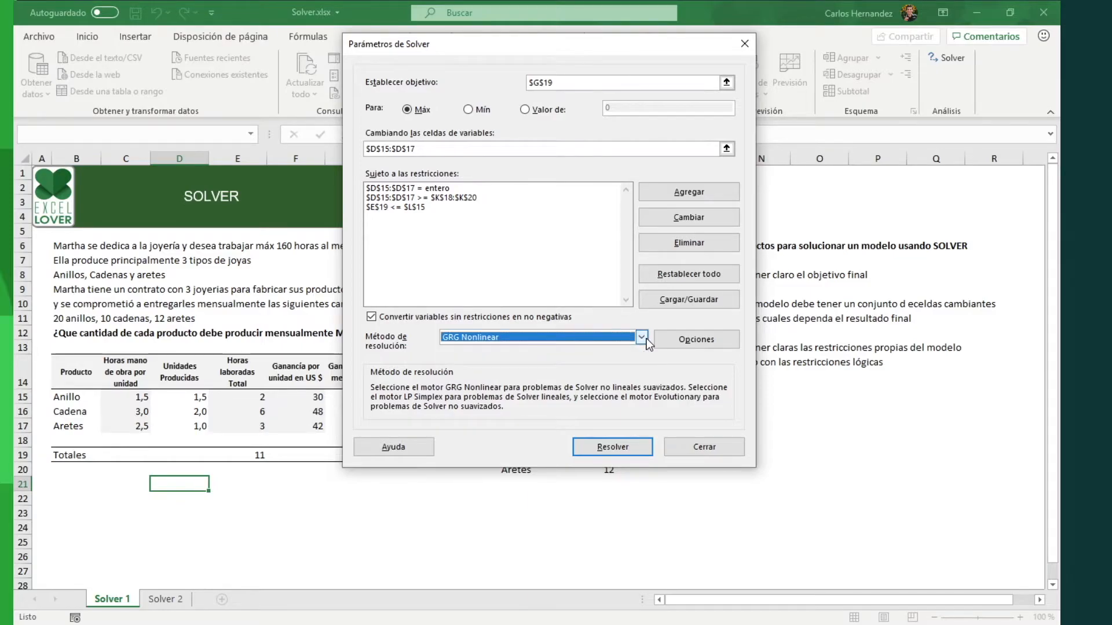
{"action": "left_click", "coordinate": [638, 446]}
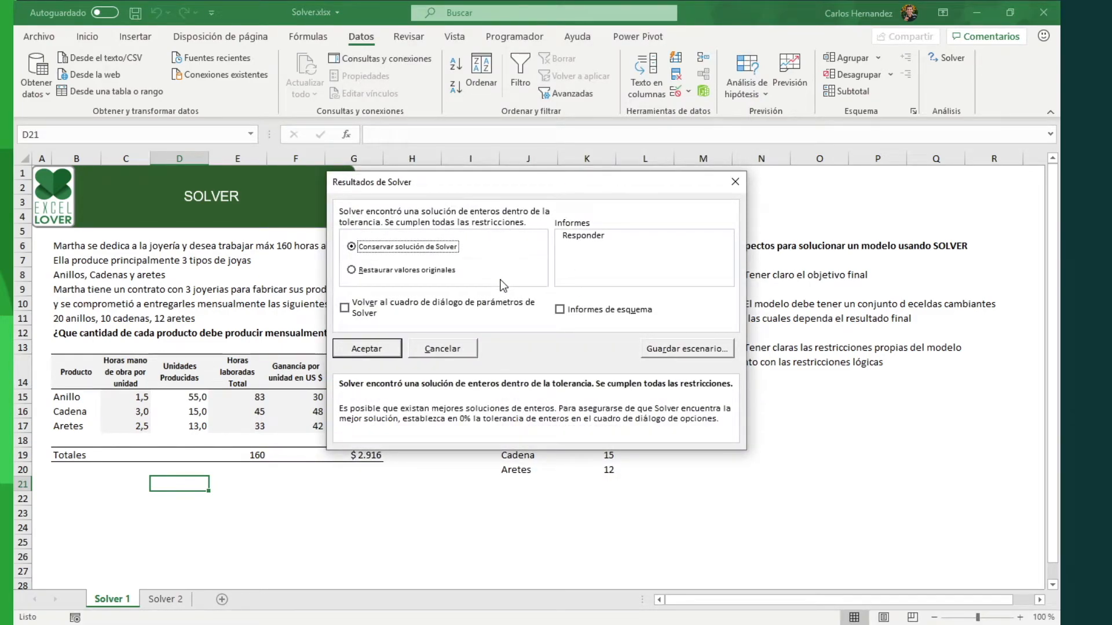
{"action": "left_click_drag", "start_coordinate": [507, 183], "coordinate": [710, 96]}
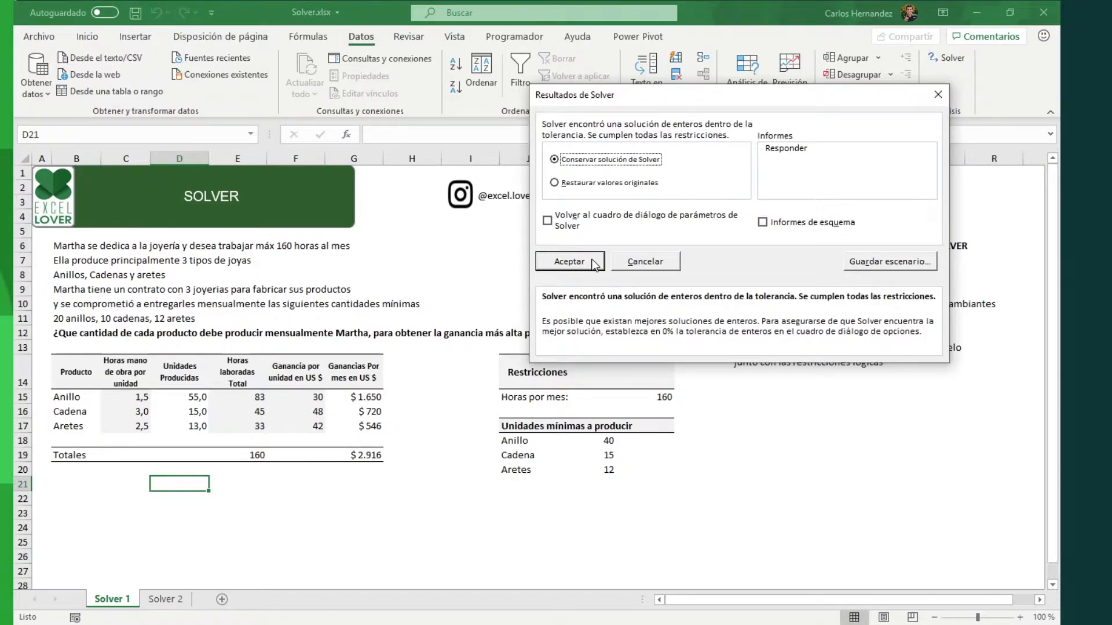
Step: Save the Solver solution as a scenario named Esc 160 - B and keep the solution in the model
{"action": "left_click", "coordinate": [892, 263]}
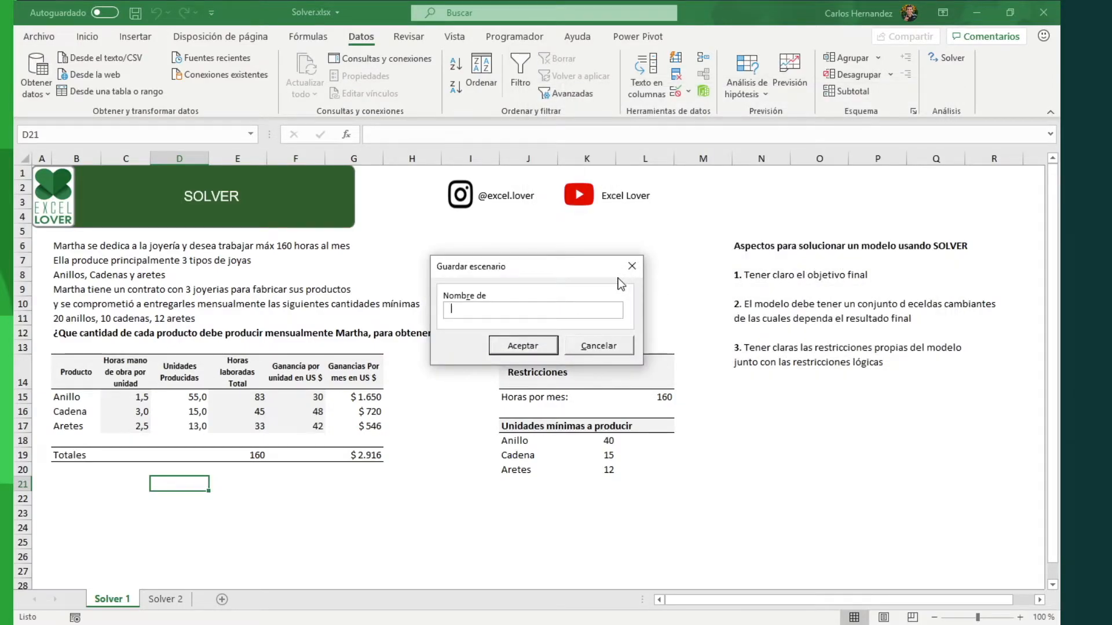
{"action": "type", "text": "Esc 160"}
{"action": "left_click", "coordinate": [538, 349]}
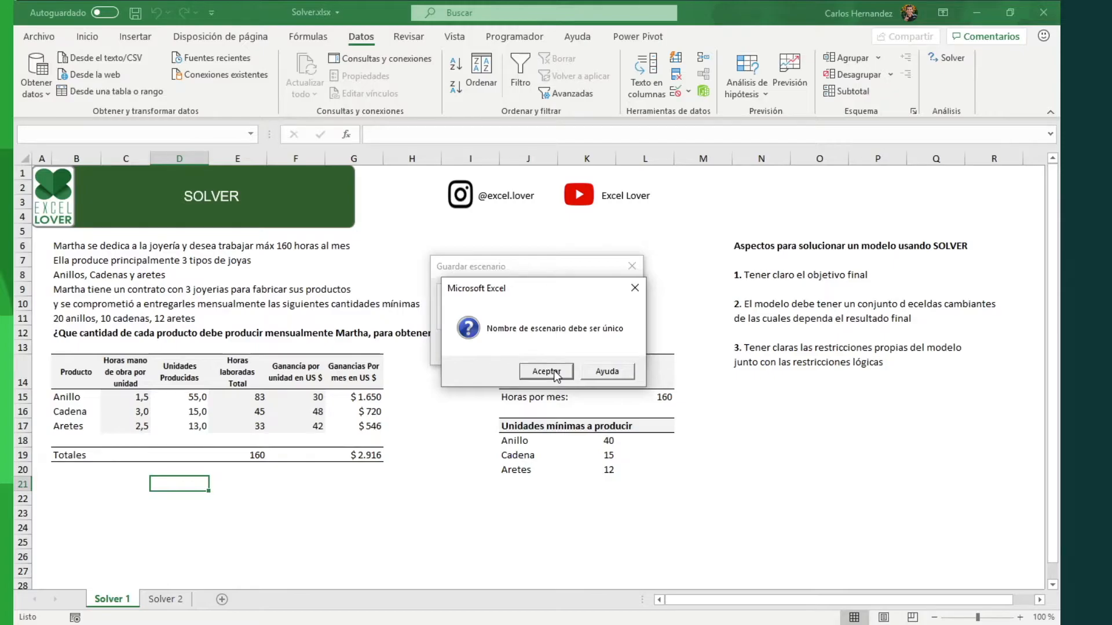
{"action": "left_click", "coordinate": [554, 370]}
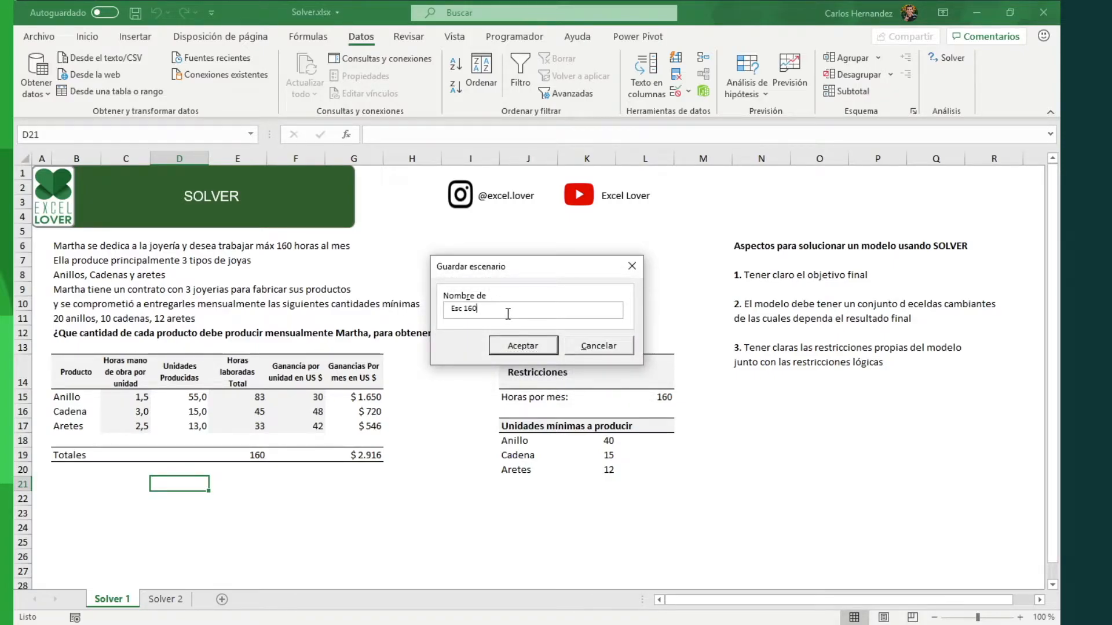
{"action": "key", "text": "BackSpace"}
{"action": "type", "text": "0 - B"}
{"action": "left_click", "coordinate": [535, 345]}
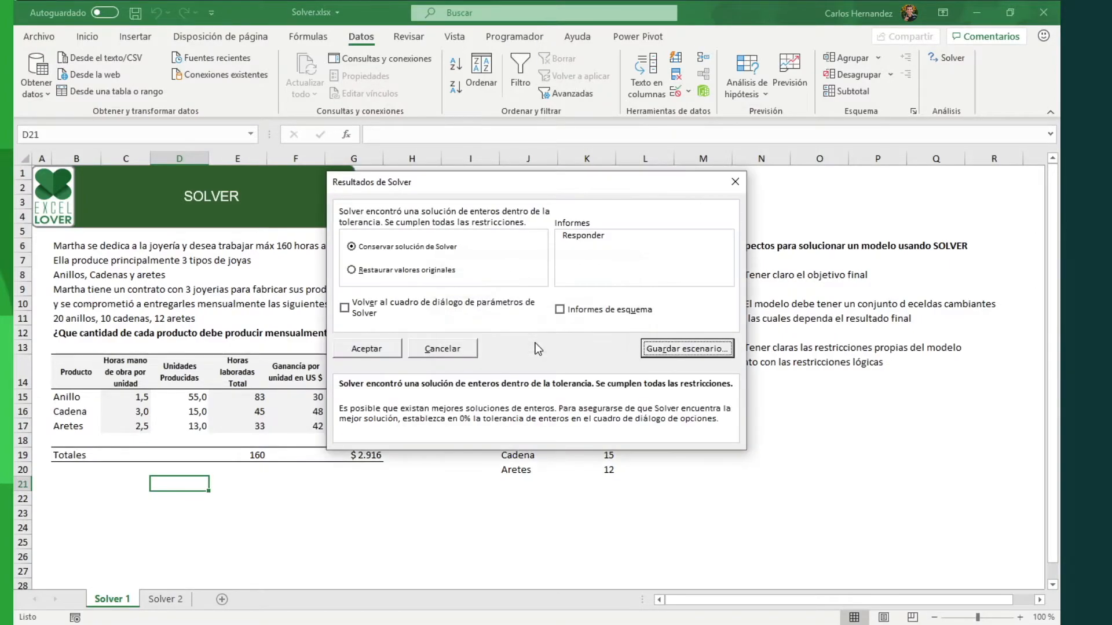
{"action": "left_click", "coordinate": [378, 348]}
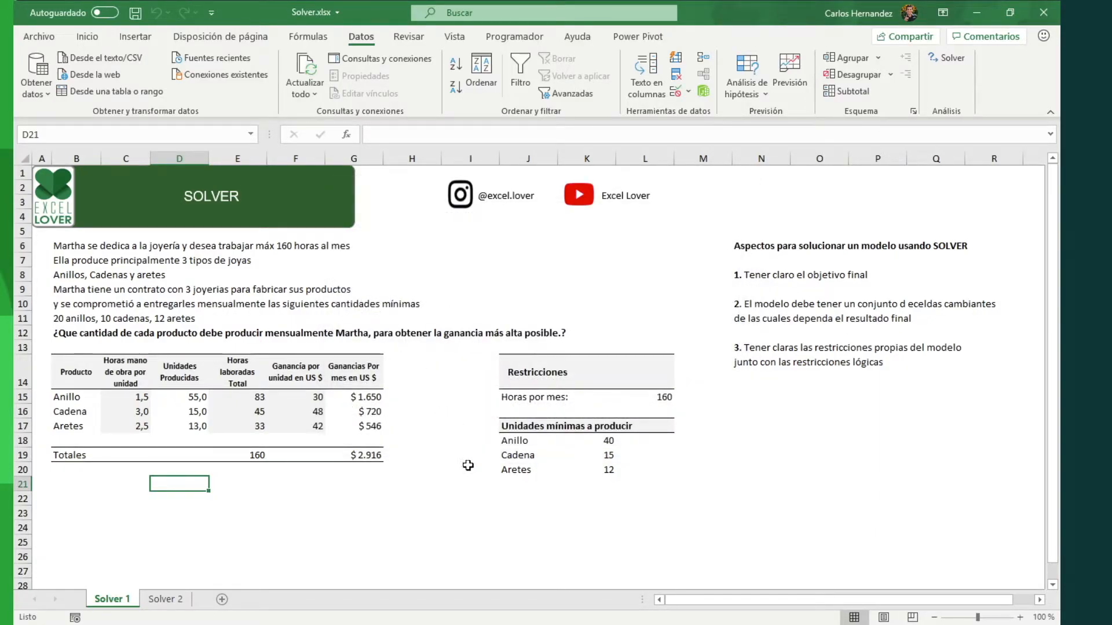
Step: Set the monthly hours limit in L15 to 180 and solve the model again, keeping the production table uncovered
{"action": "left_click", "coordinate": [650, 399]}
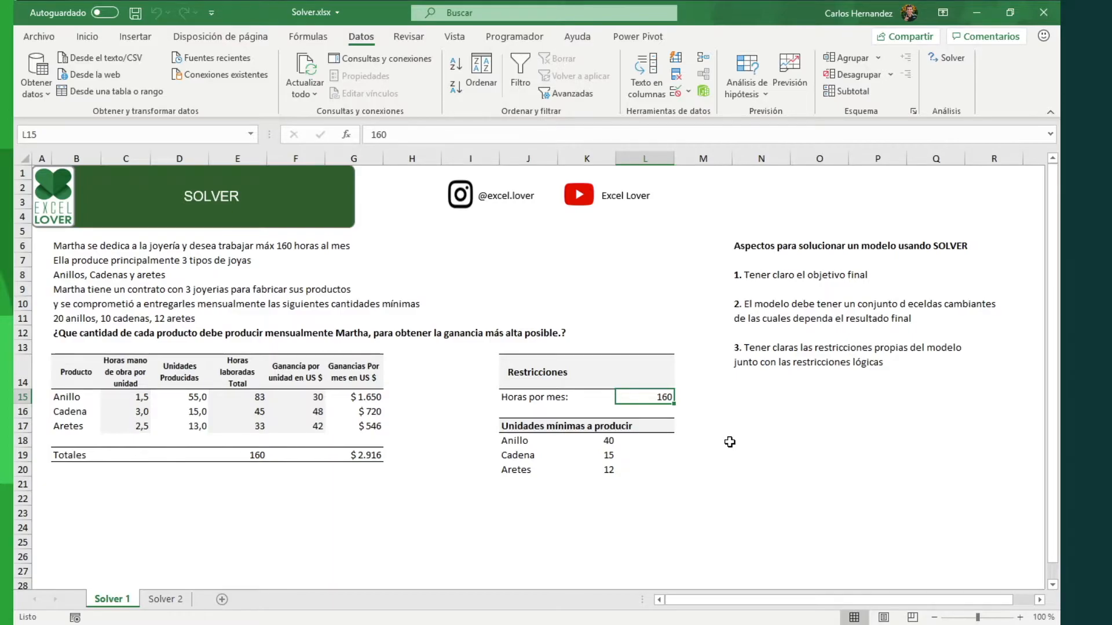
{"action": "type", "text": "180"}
{"action": "key", "text": "Return"}
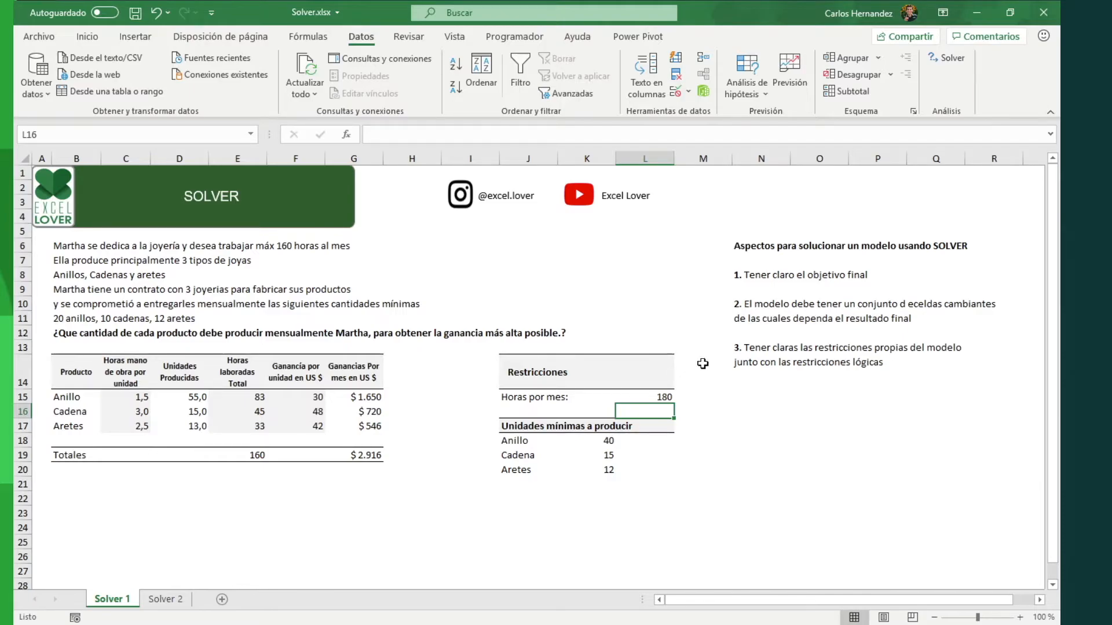
{"action": "left_click", "coordinate": [952, 61]}
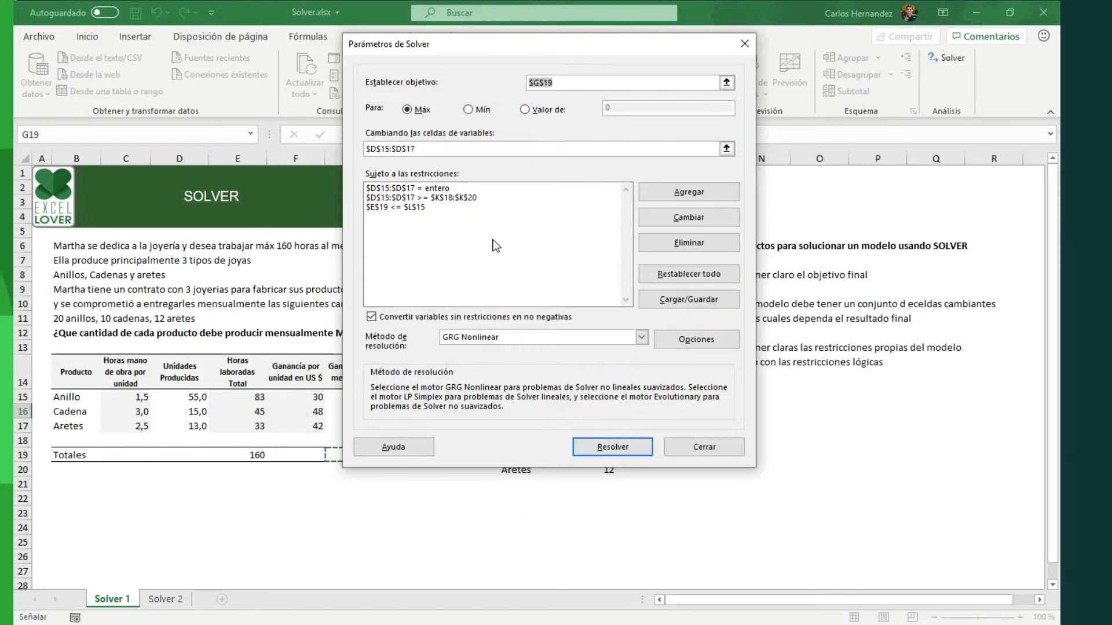
{"action": "left_click", "coordinate": [623, 449]}
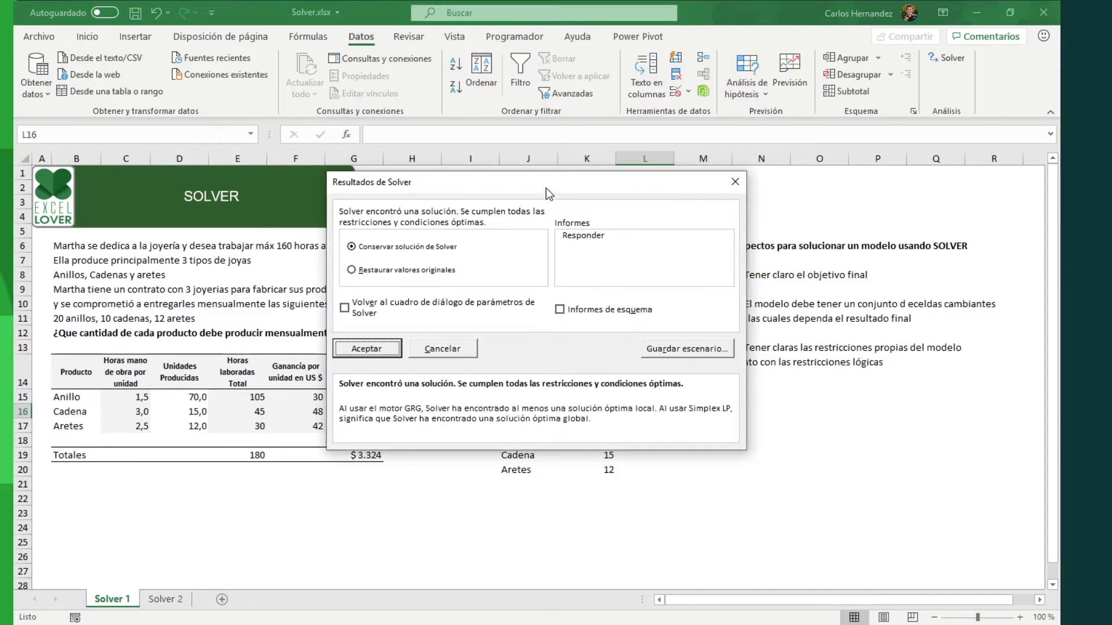
{"action": "left_click_drag", "start_coordinate": [549, 192], "coordinate": [678, 85]}
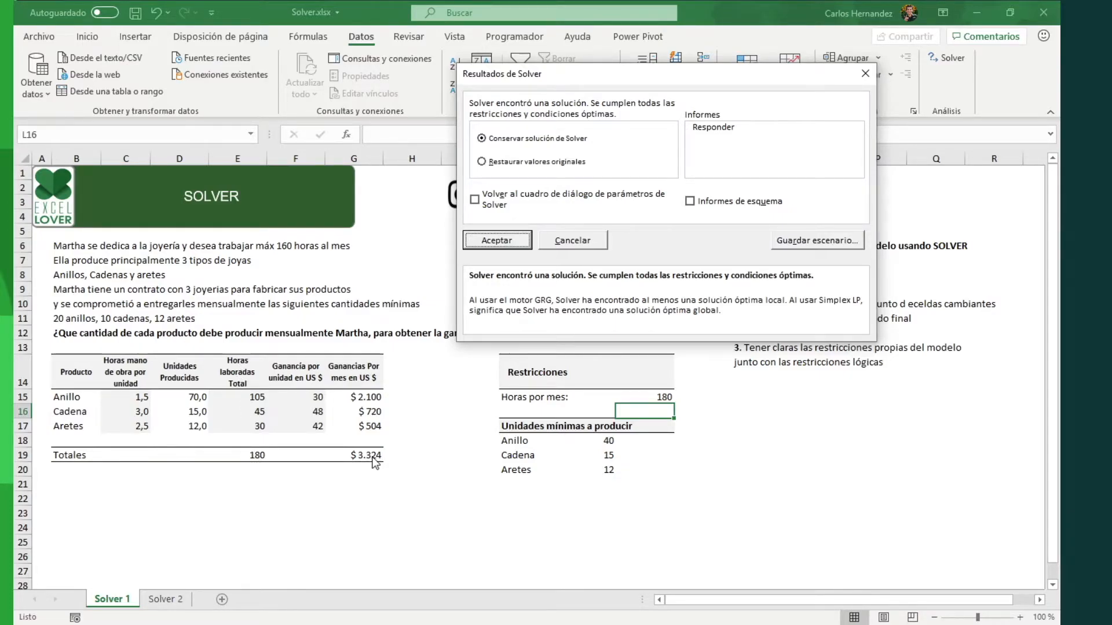
Step: Save the new Solver solution as a scenario named Esc 180 and keep the solution in the model
{"action": "left_click", "coordinate": [806, 245]}
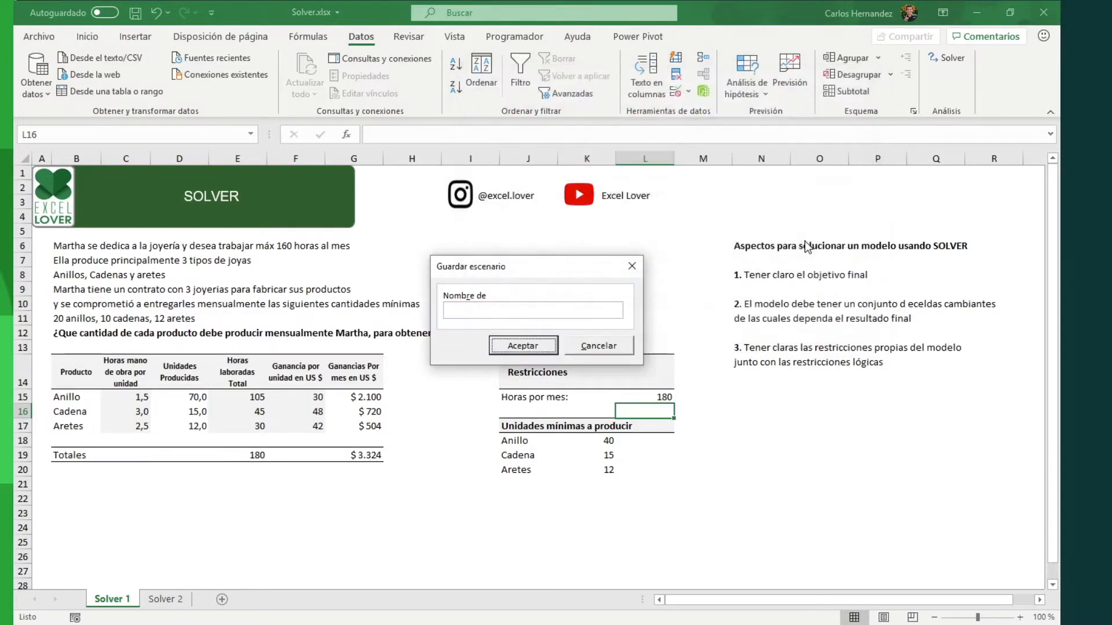
{"action": "left_click", "coordinate": [555, 309]}
{"action": "type", "text": "Esc 180"}
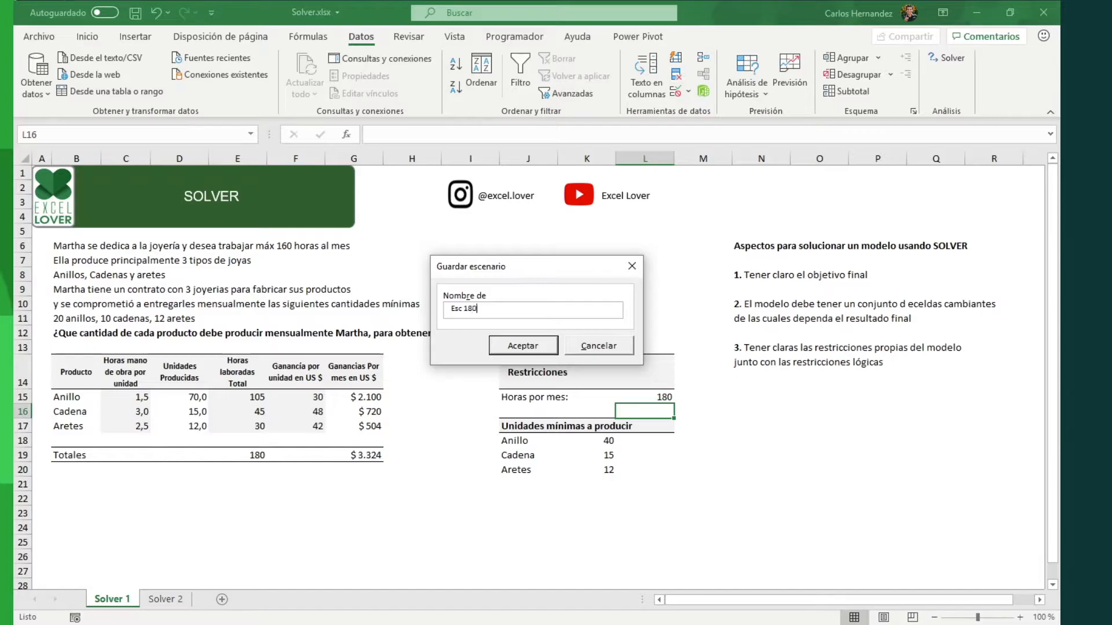
{"action": "left_click", "coordinate": [538, 349]}
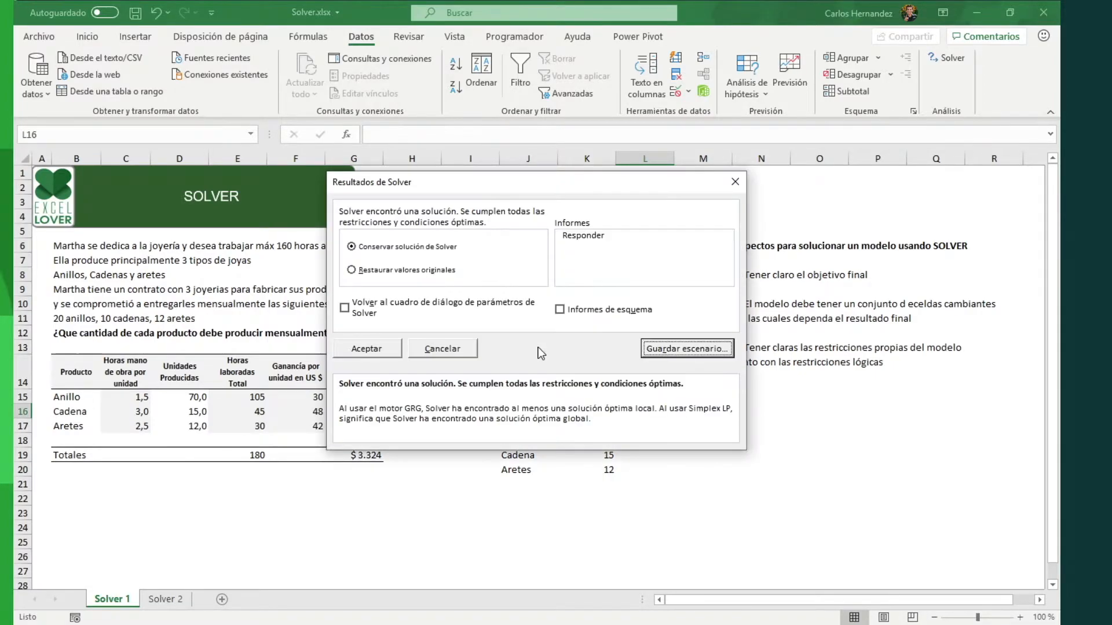
{"action": "left_click", "coordinate": [382, 349]}
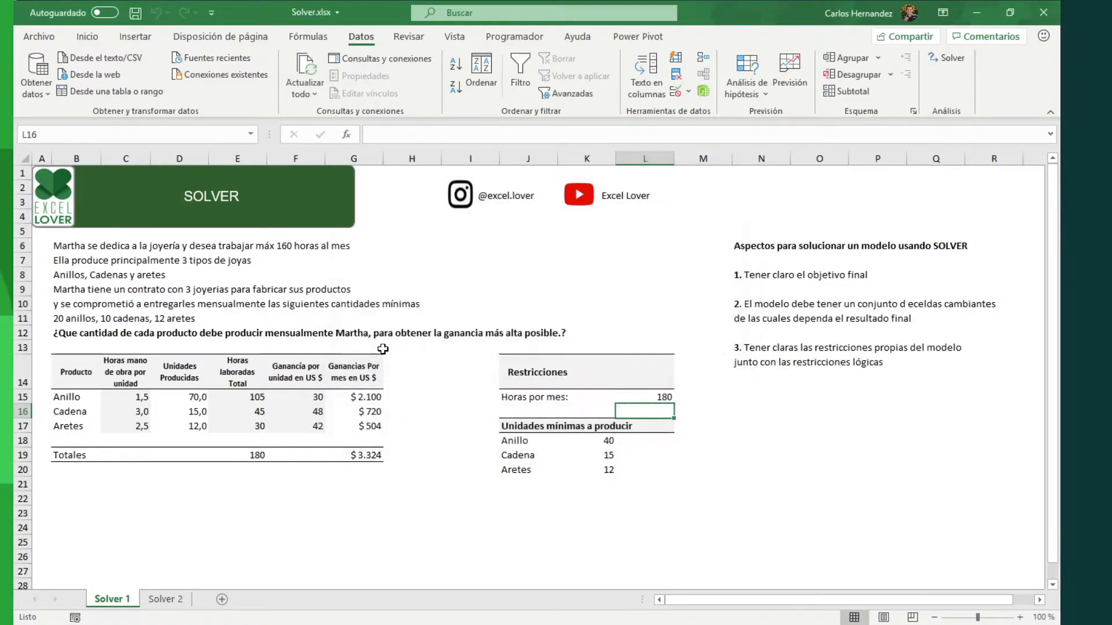
Step: Delete the scenarios Esc 160, Esc 150 and Esc 170 in the Scenario Manager
{"action": "left_click", "coordinate": [435, 490]}
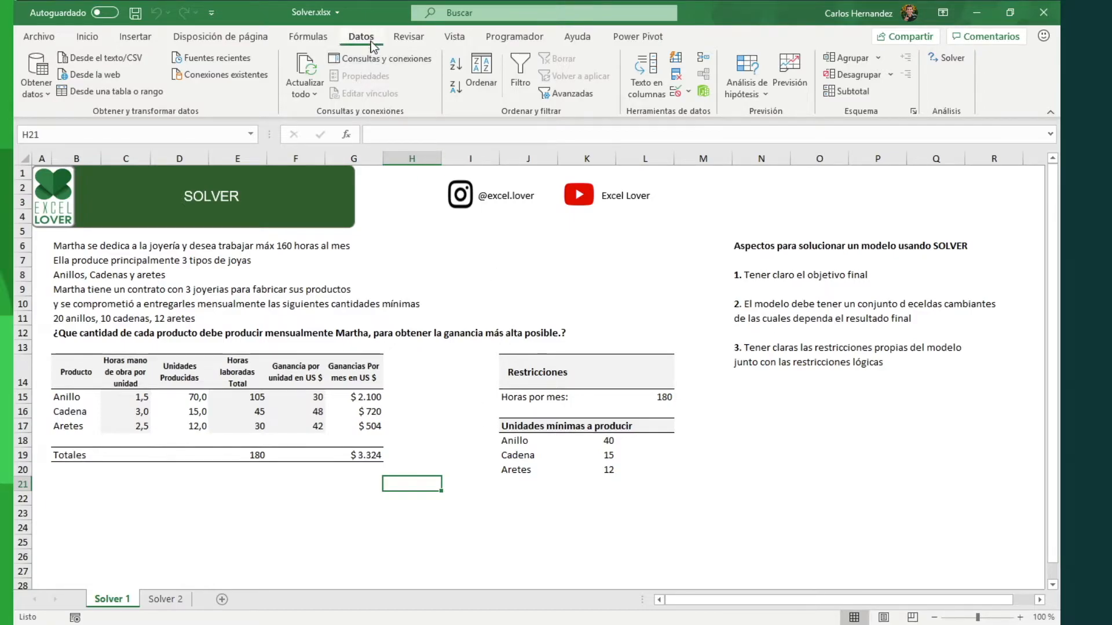
{"action": "left_click", "coordinate": [766, 94]}
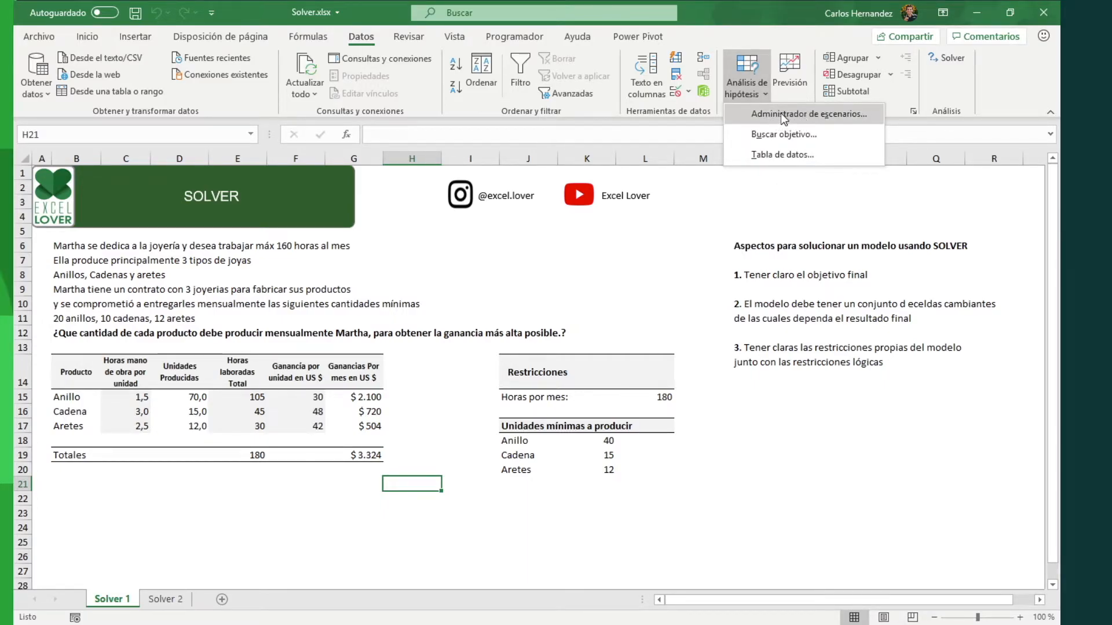
{"action": "left_click", "coordinate": [780, 113]}
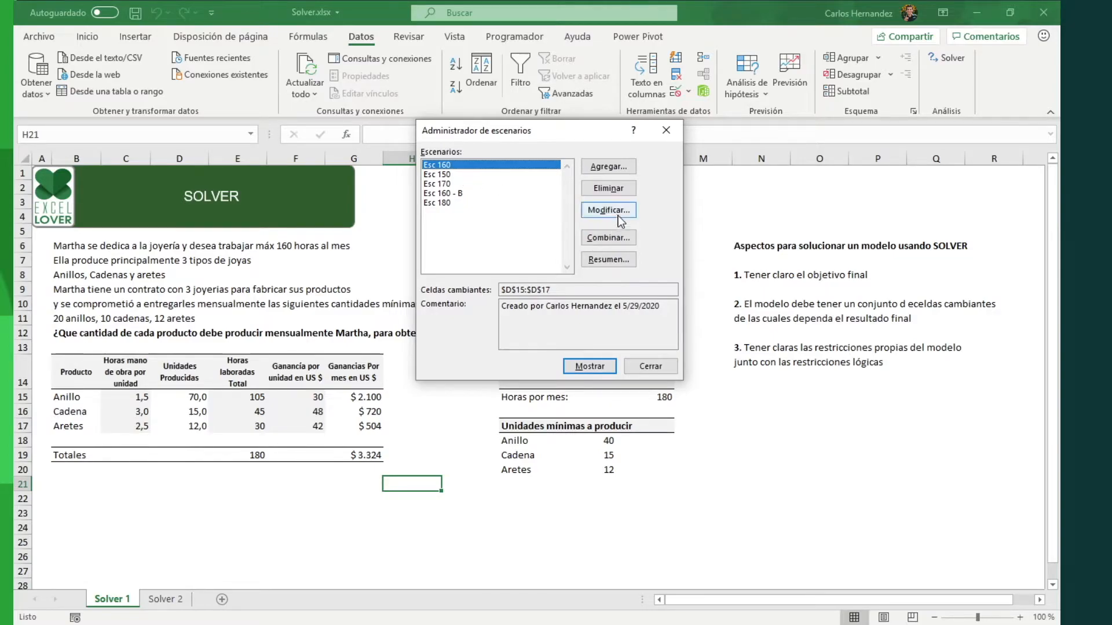
{"action": "left_click", "coordinate": [616, 190]}
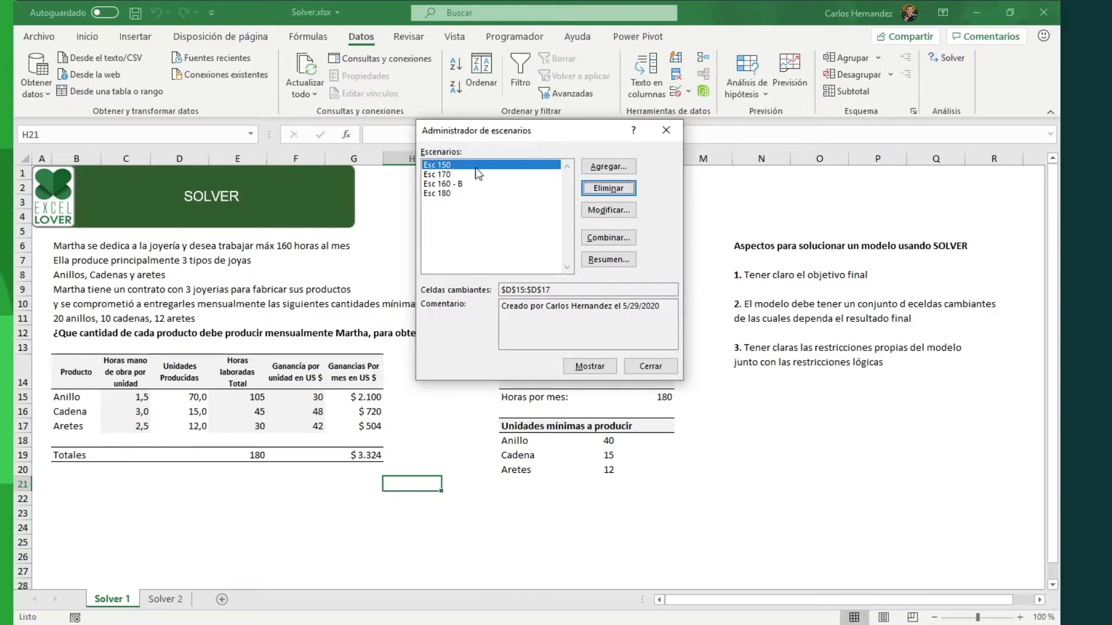
{"action": "left_click", "coordinate": [615, 190]}
{"action": "left_click", "coordinate": [626, 191]}
Step: Show the Esc 160 - B scenario in the production table, followed by the Esc 180 scenario
{"action": "left_click", "coordinate": [596, 366]}
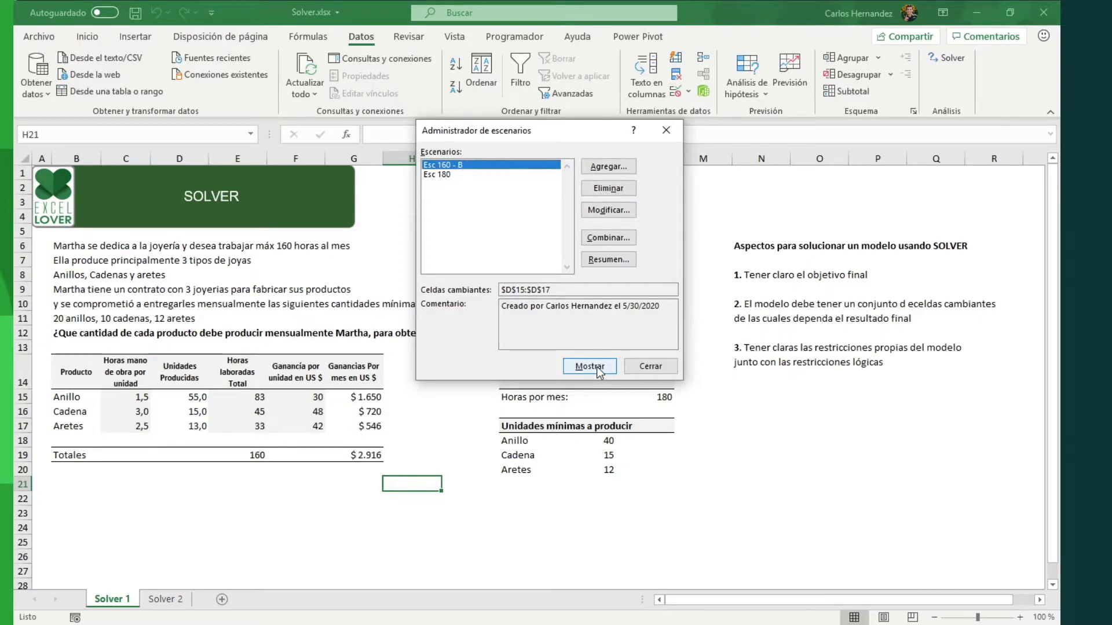
{"action": "left_click", "coordinate": [450, 175]}
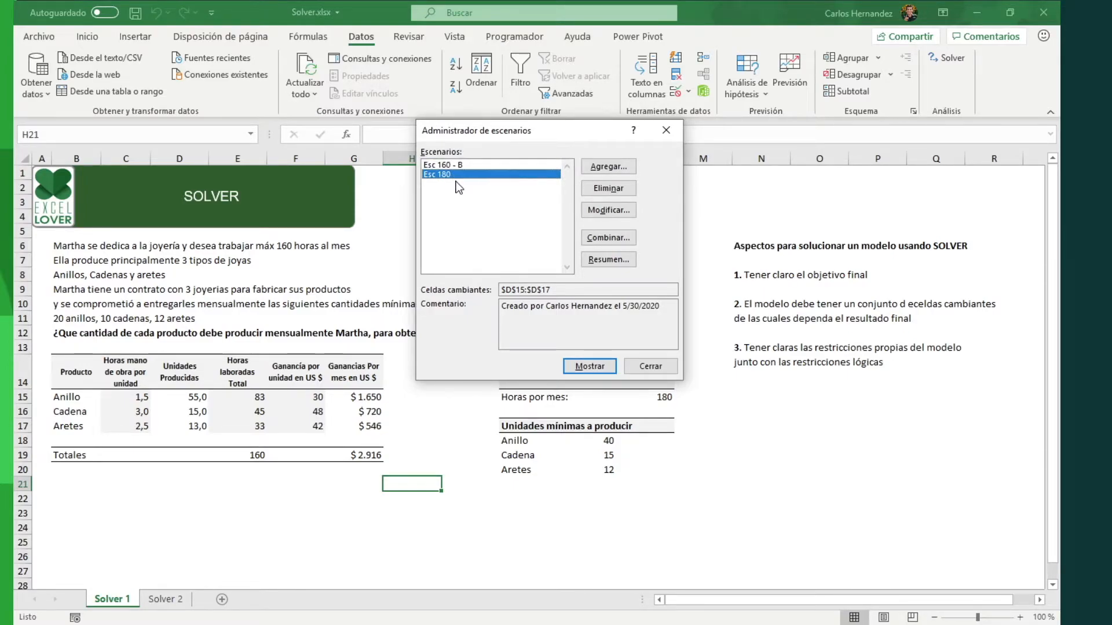
{"action": "left_click", "coordinate": [590, 367]}
Step: Create a scenario summary report with G19 as the result cell
{"action": "left_click", "coordinate": [603, 260]}
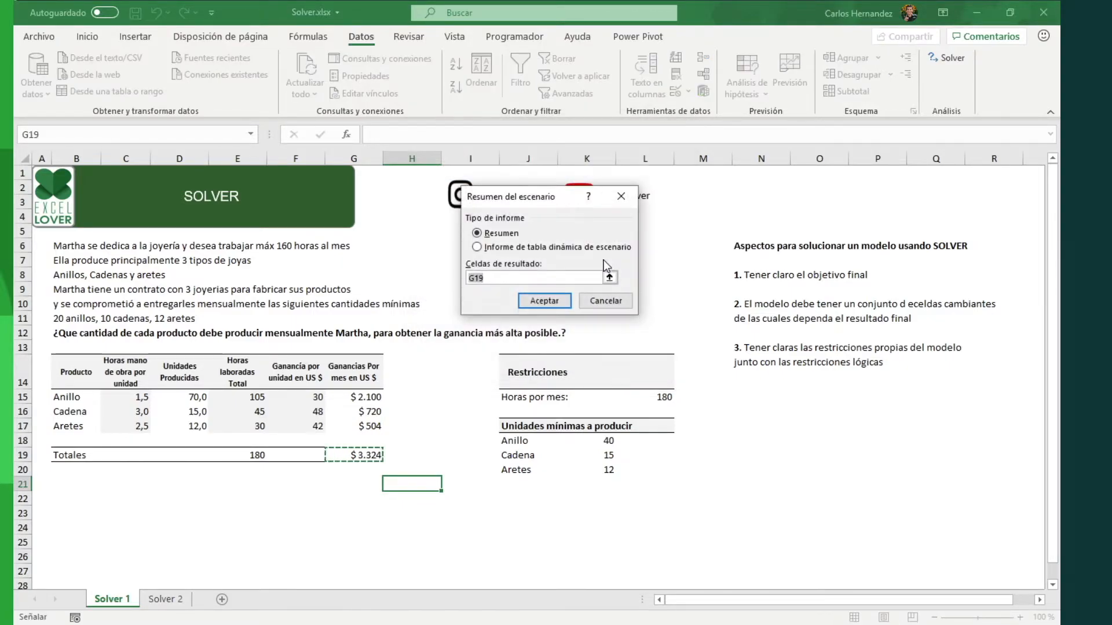
{"action": "left_click", "coordinate": [493, 277]}
{"action": "left_click", "coordinate": [552, 302]}
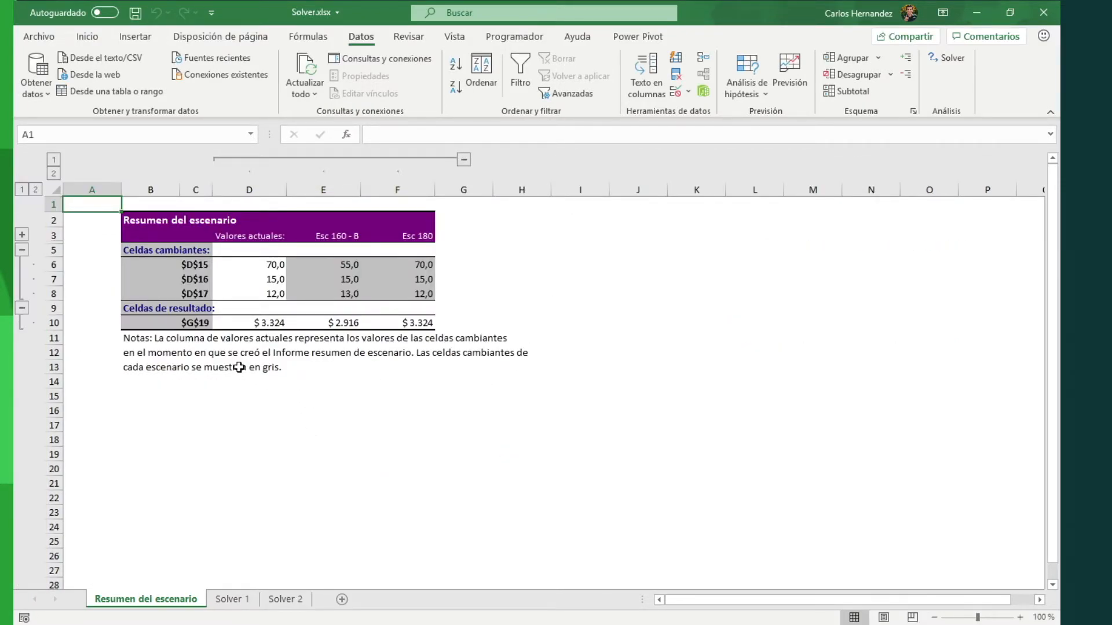
Step: Examine the current values column and the scenario headings in the scenario summary
{"action": "left_click", "coordinate": [251, 269]}
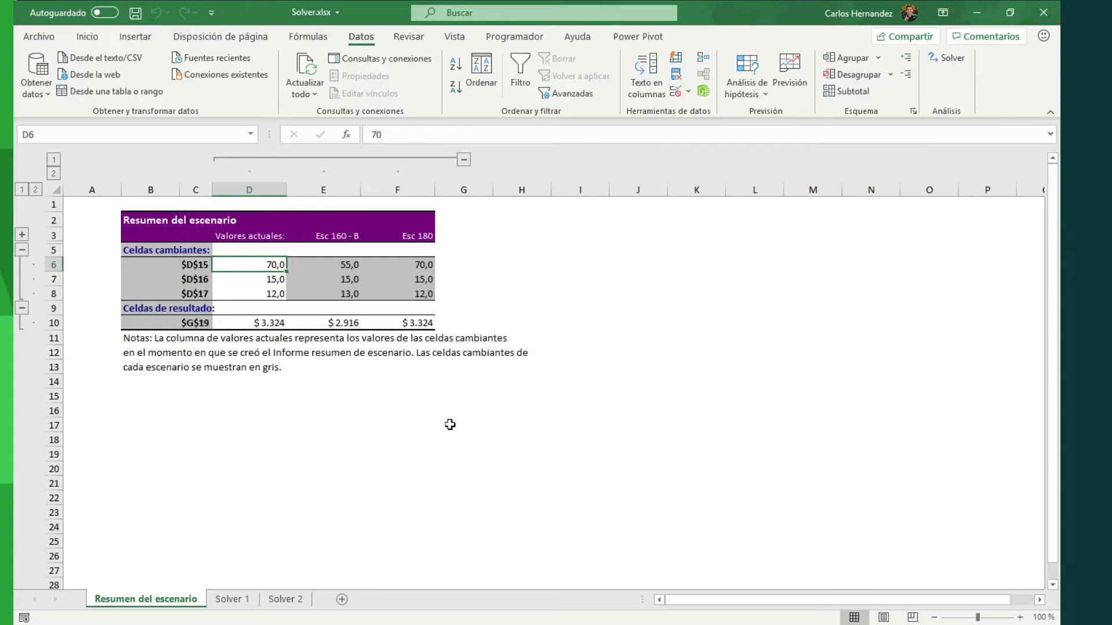
{"action": "key", "text": "Up"}
{"action": "key", "text": "Up"}
{"action": "key", "text": "Down"}
{"action": "key", "text": "Down"}
{"action": "key", "text": "Down"}
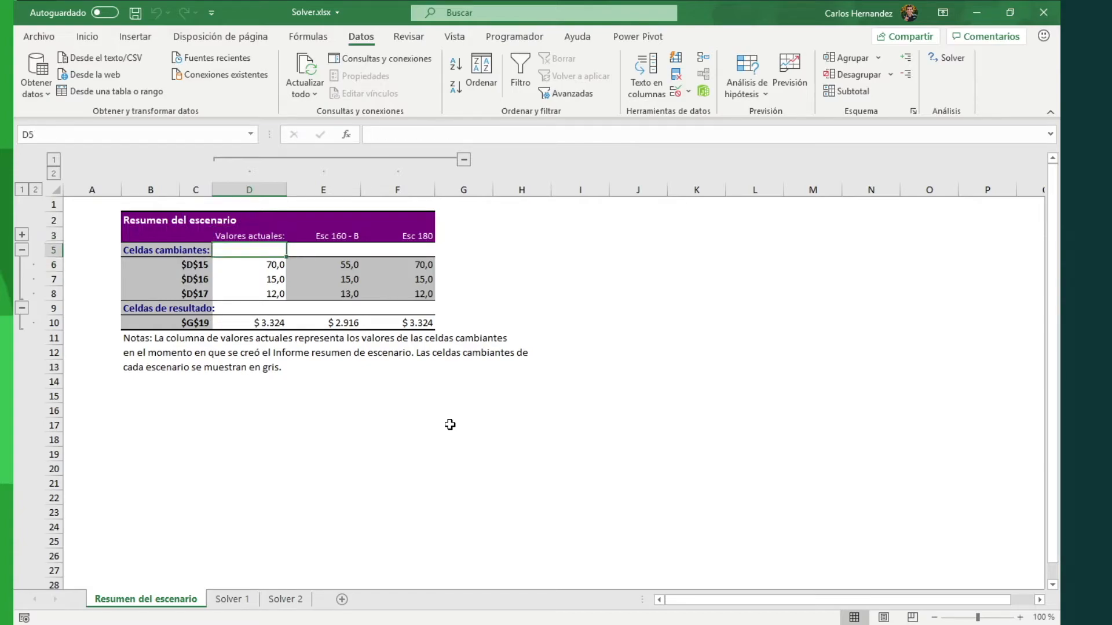
{"action": "key", "text": "Up"}
{"action": "key", "text": "Up"}
{"action": "key", "text": "Right"}
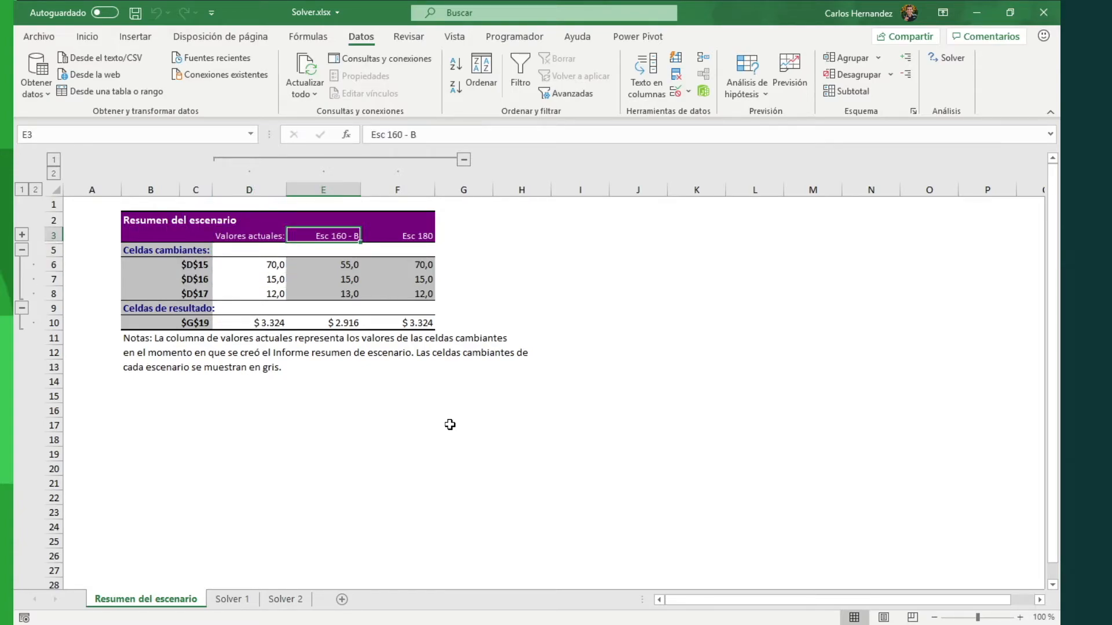
{"action": "key", "text": "Right"}
{"action": "key", "text": "Left"}
Step: Compare the changing-cell values for D15:D17 under the Esc 160 - B and Esc 180 scenarios in the summary
{"action": "key", "text": "Down"}
{"action": "key", "text": "Down"}
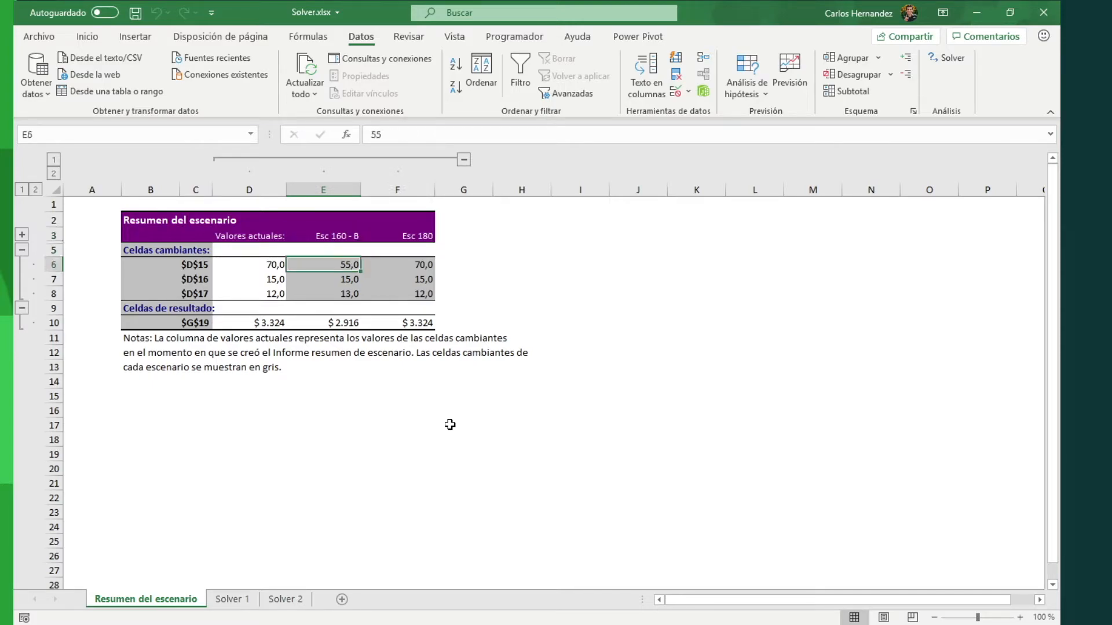
{"action": "key", "text": "shift+Down"}
{"action": "key", "text": "shift+Down"}
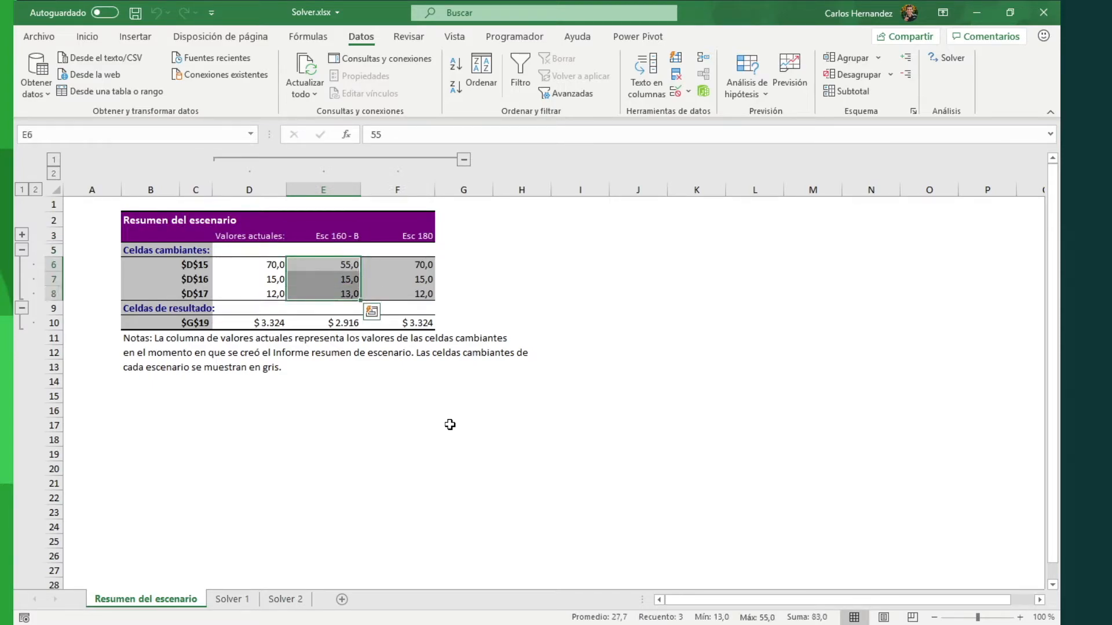
{"action": "key", "text": "Right"}
{"action": "key", "text": "Right"}
{"action": "key", "text": "Left"}
{"action": "key", "text": "Up"}
{"action": "key", "text": "Up"}
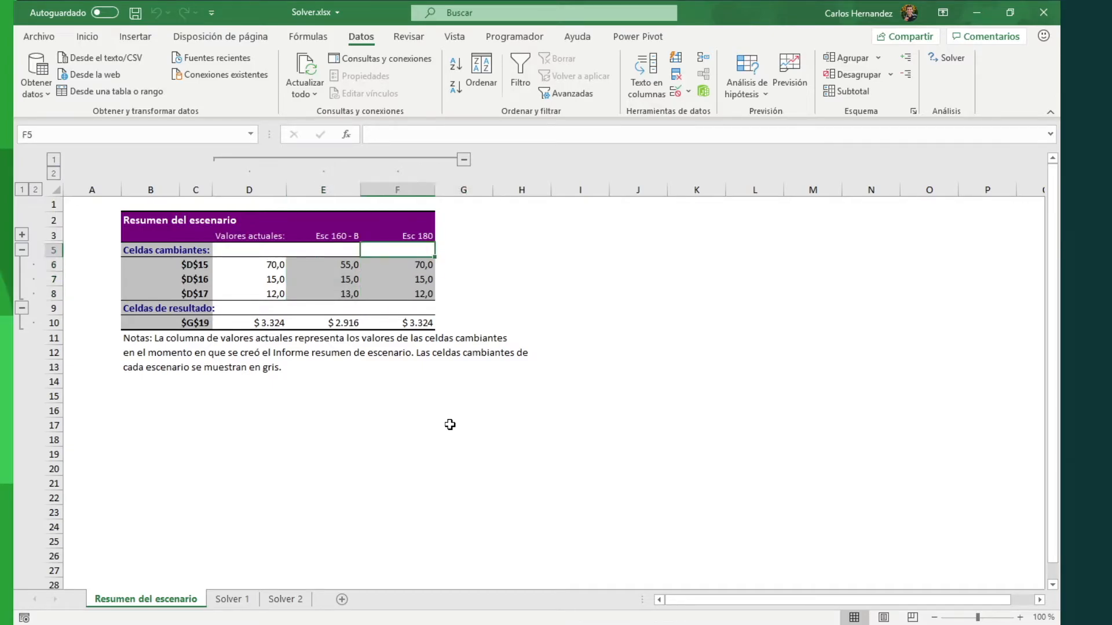
{"action": "key", "text": "Down"}
{"action": "key", "text": "Down"}
{"action": "key", "text": "shift+Down"}
{"action": "key", "text": "shift+Down"}
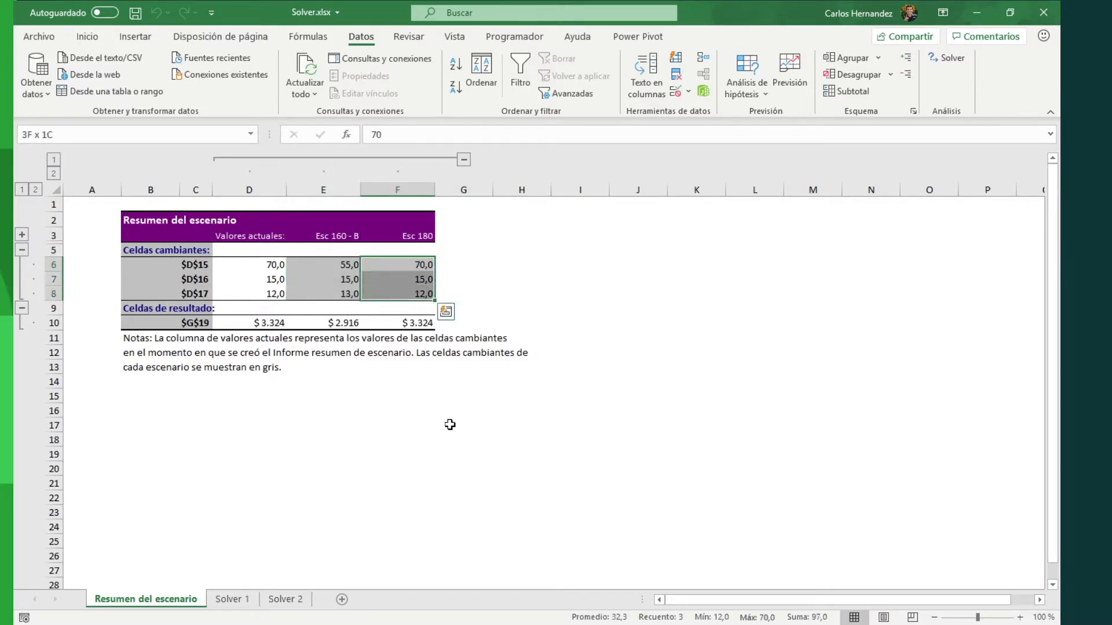
Step: Compare the G19 profit result between the Esc 160 - B and Esc 180 scenarios in the summary
{"action": "key", "text": "Down"}
{"action": "key", "text": "Down"}
{"action": "key", "text": "Down"}
{"action": "key", "text": "Left"}
{"action": "key", "text": "Down"}
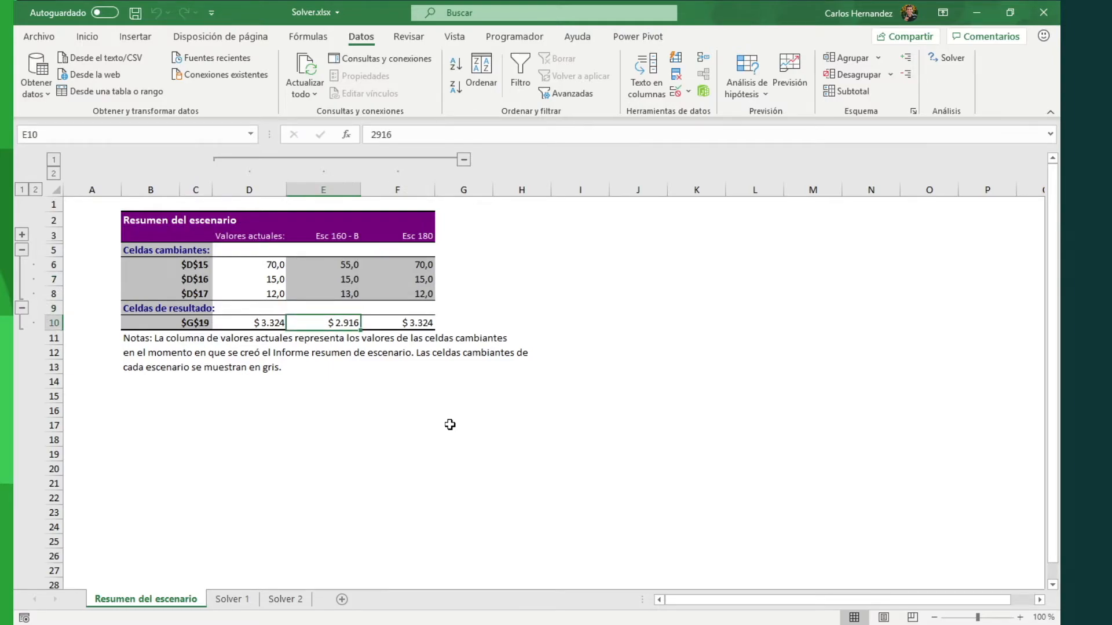
{"action": "key", "text": "Right"}
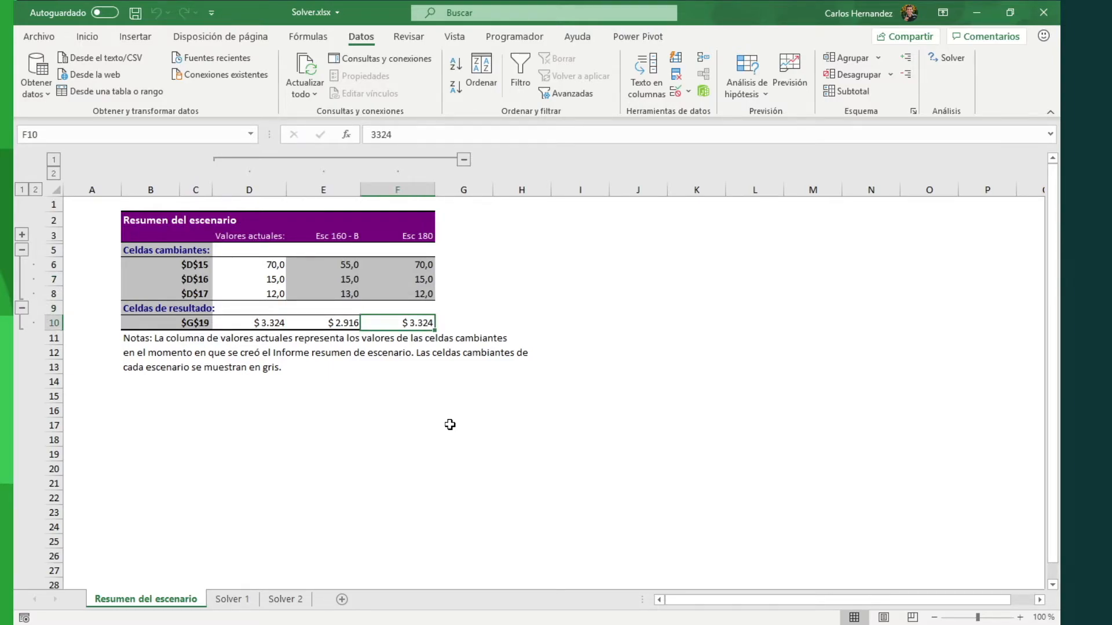
{"action": "key", "text": "Left"}
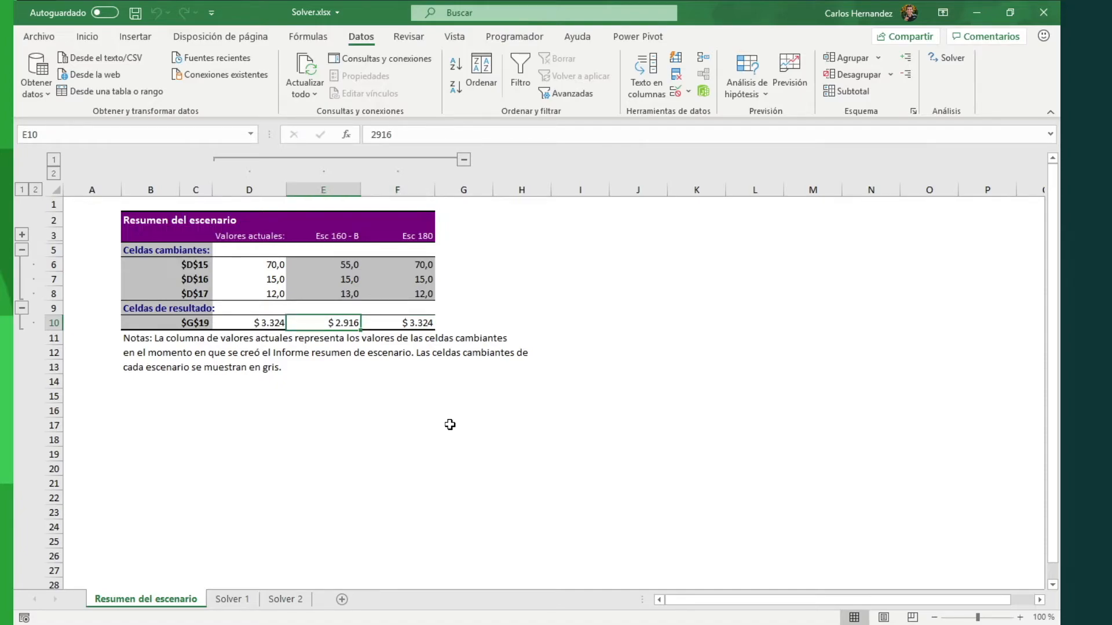
{"action": "key", "text": "Right"}
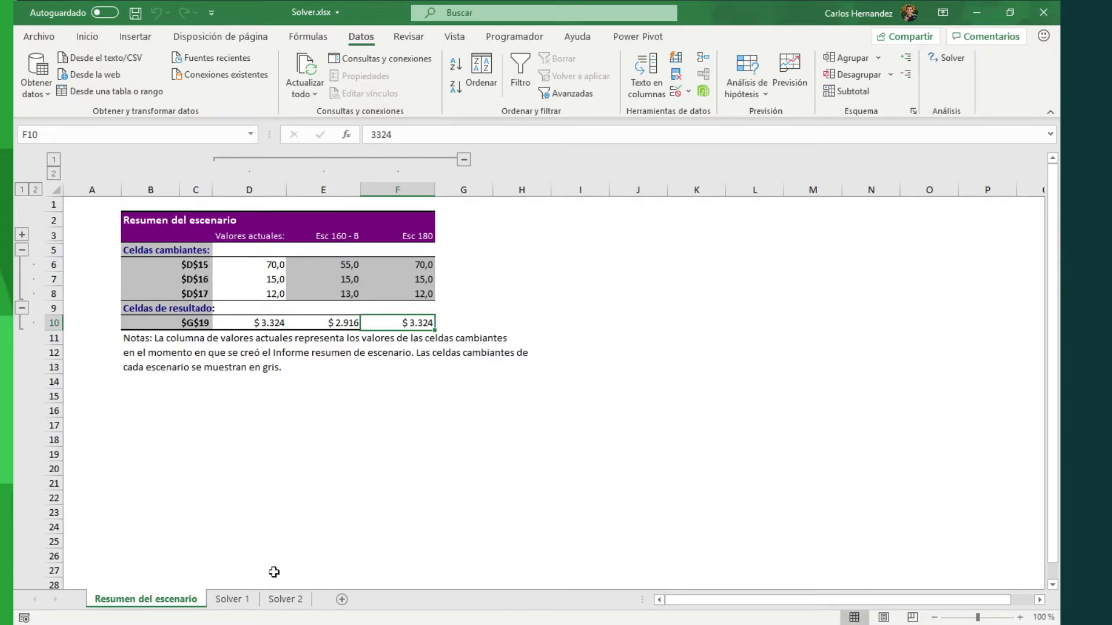
Step: Return to the Solver 1 sheet briefly and open the Solver 2 sheet with the working-capital investment model
{"action": "left_click", "coordinate": [236, 600]}
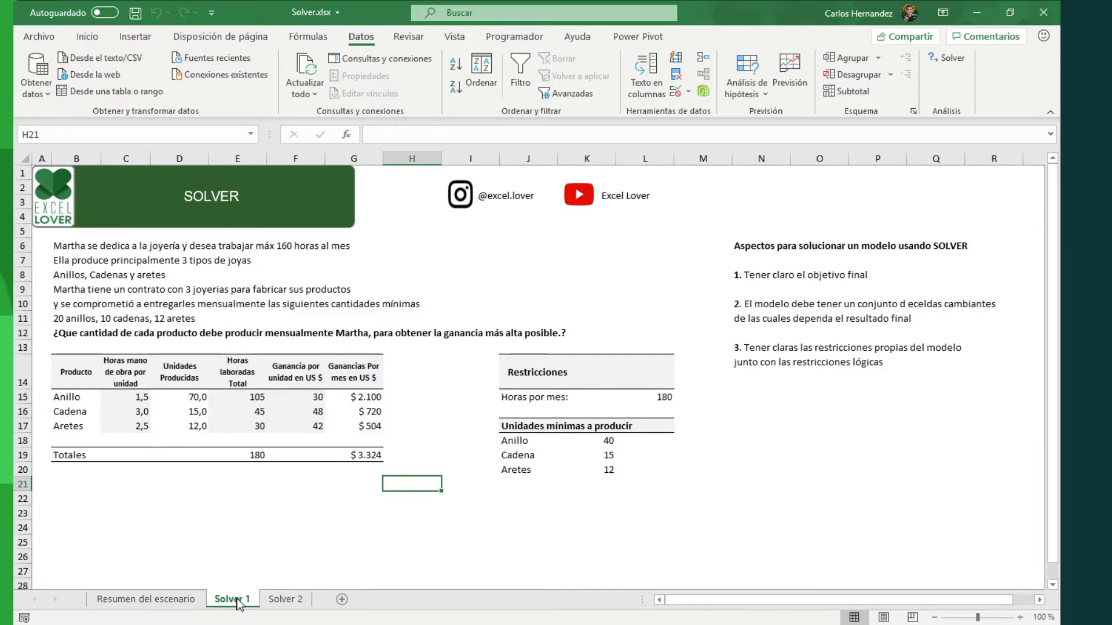
{"action": "left_click", "coordinate": [294, 601]}
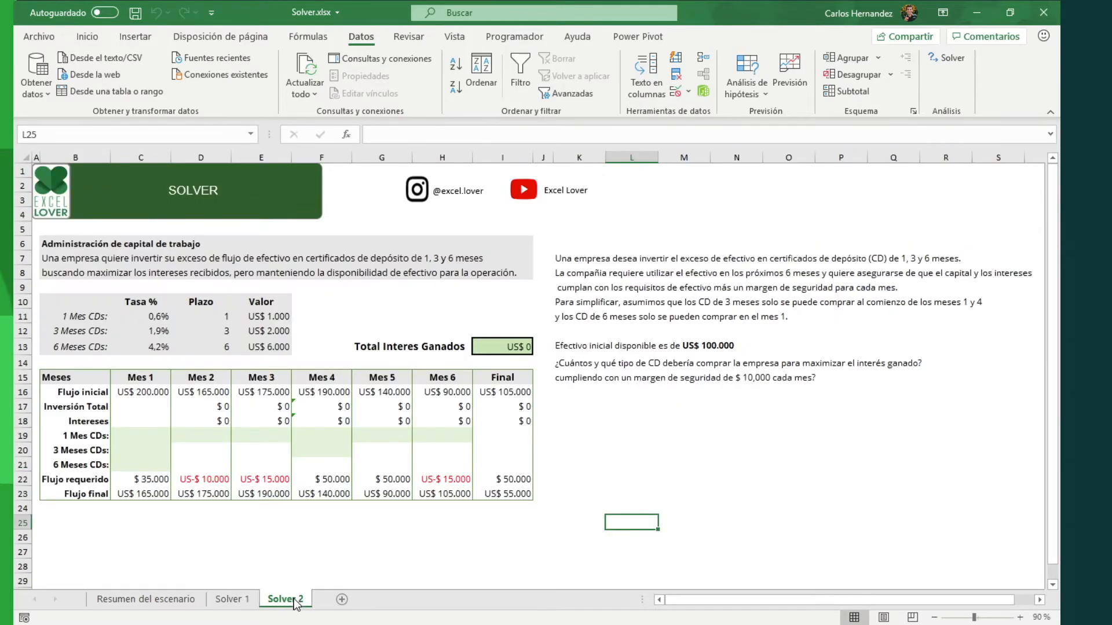
{"action": "left_click", "coordinate": [609, 463]}
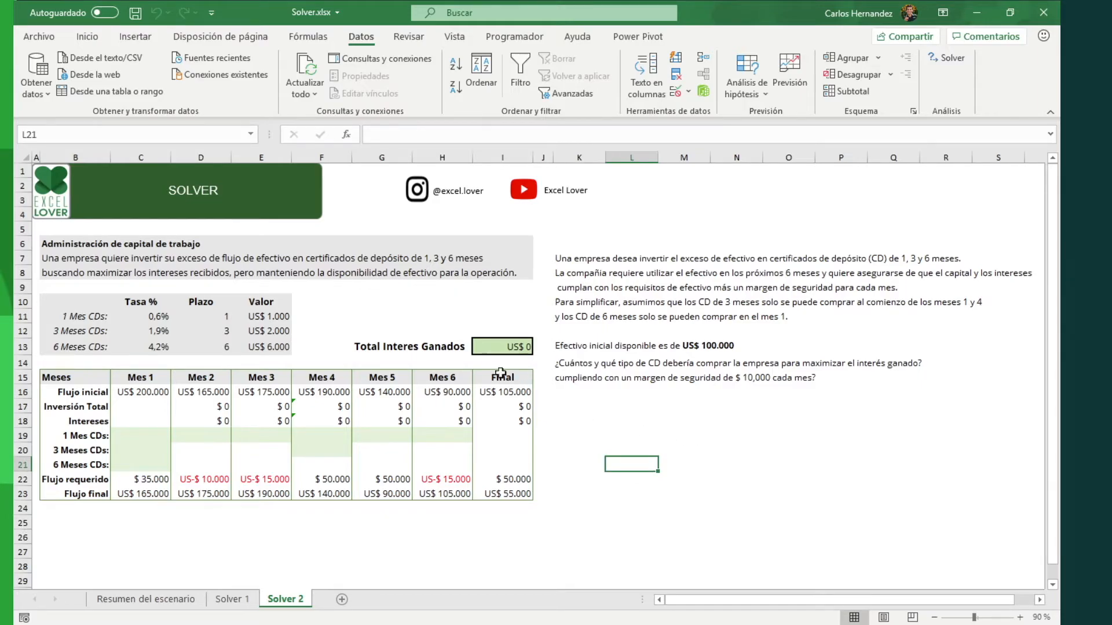
{"action": "left_click", "coordinate": [356, 303]}
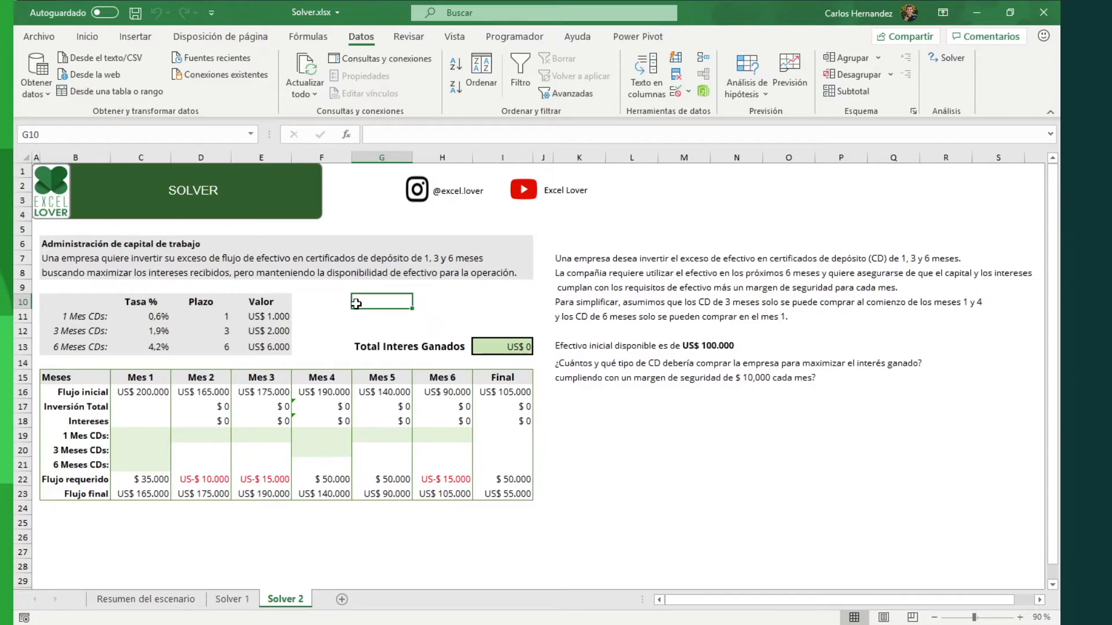
{"action": "key", "text": "Left"}
{"action": "key", "text": "Left"}
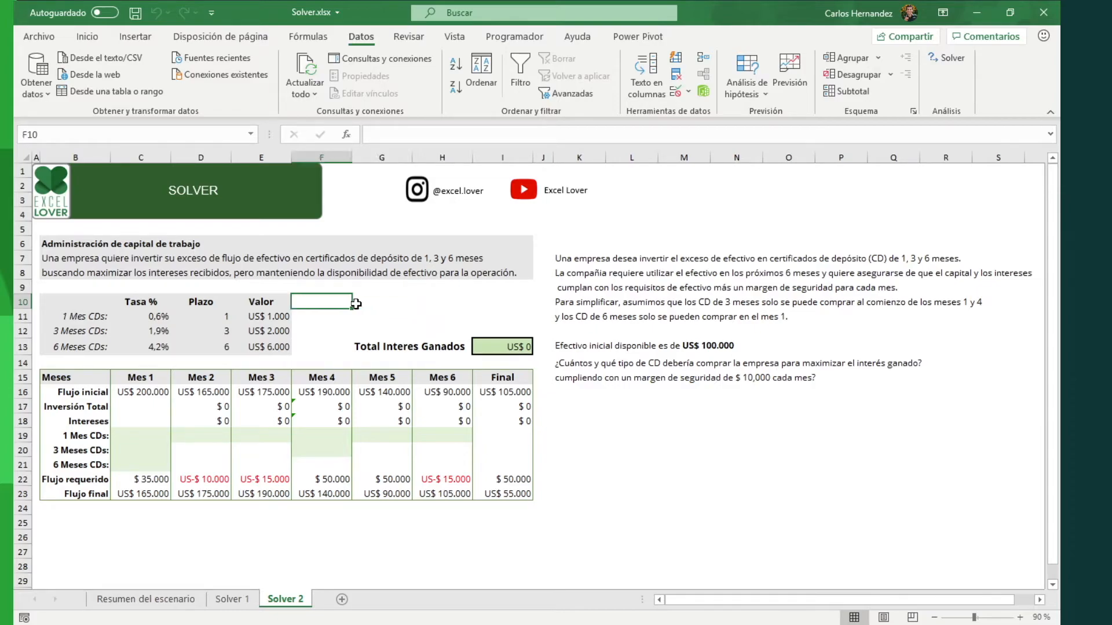
Step: Select the months header row B15:I15 of the cash-flow table
{"action": "key", "text": "Down"}
{"action": "key", "text": "Down"}
{"action": "key", "text": "Down"}
{"action": "key", "text": "Down"}
{"action": "key", "text": "Left"}
{"action": "key", "text": "Left"}
{"action": "key", "text": "Left"}
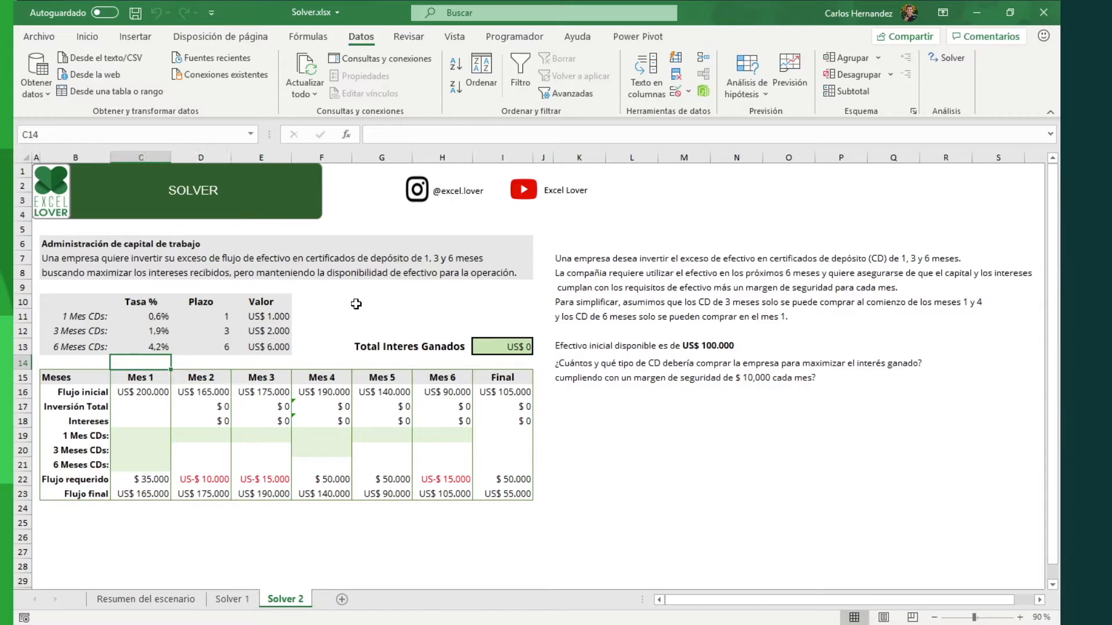
{"action": "key", "text": "Down"}
{"action": "key", "text": "shift+Right"}
{"action": "key", "text": "shift+Right"}
{"action": "key", "text": "shift+Right"}
{"action": "key", "text": "shift+Right"}
{"action": "key", "text": "shift+Right"}
{"action": "key", "text": "shift+Right"}
{"action": "key", "text": "shift+Right"}
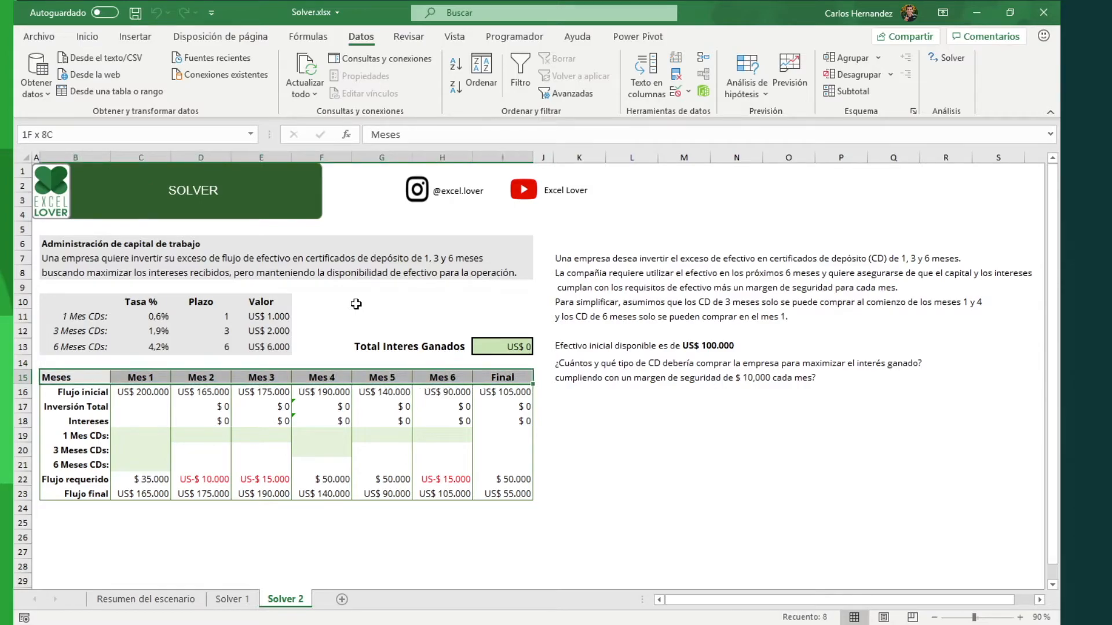
Step: Extend the selection from the months header down to the final flow row, covering the whole cash-flow table B15:I23
{"action": "key", "text": "shift+Down"}
{"action": "key", "text": "shift+Down"}
{"action": "key", "text": "shift+Down"}
{"action": "key", "text": "shift+Down"}
{"action": "key", "text": "shift+Down"}
{"action": "key", "text": "shift+Down"}
{"action": "key", "text": "shift+Down"}
{"action": "key", "text": "shift+Down"}
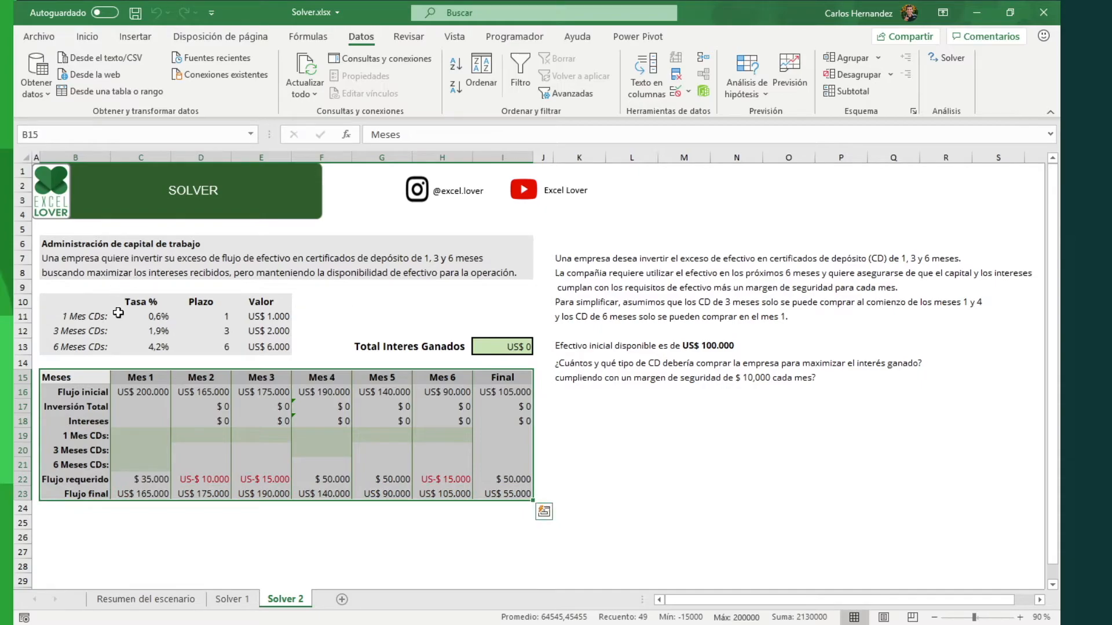
Step: Examine the Mes 1 column from its initial flow in C16 through the CD input cells to the required flow in C22
{"action": "left_click", "coordinate": [143, 395]}
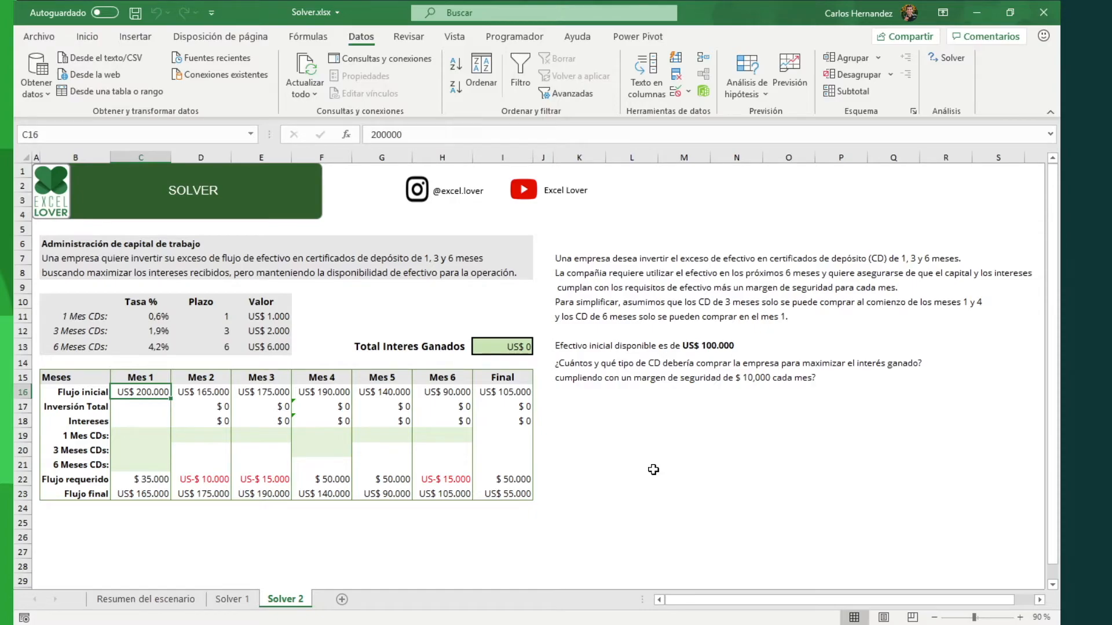
{"action": "key", "text": "Down"}
{"action": "key", "text": "Down"}
{"action": "key", "text": "Down"}
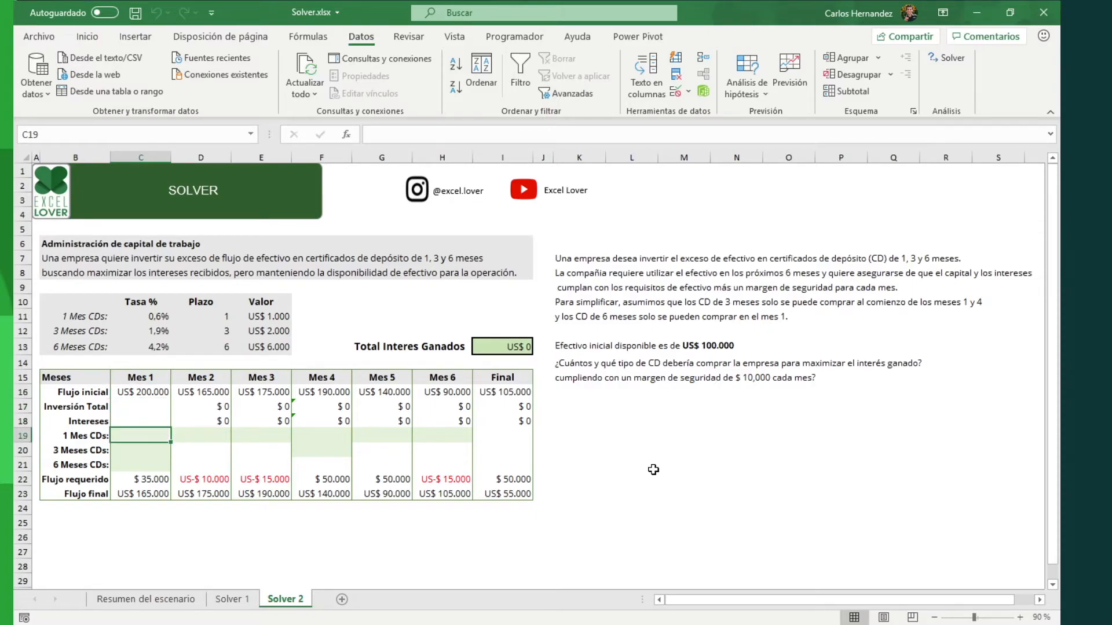
{"action": "key", "text": "Down"}
{"action": "key", "text": "Down"}
{"action": "key", "text": "Down"}
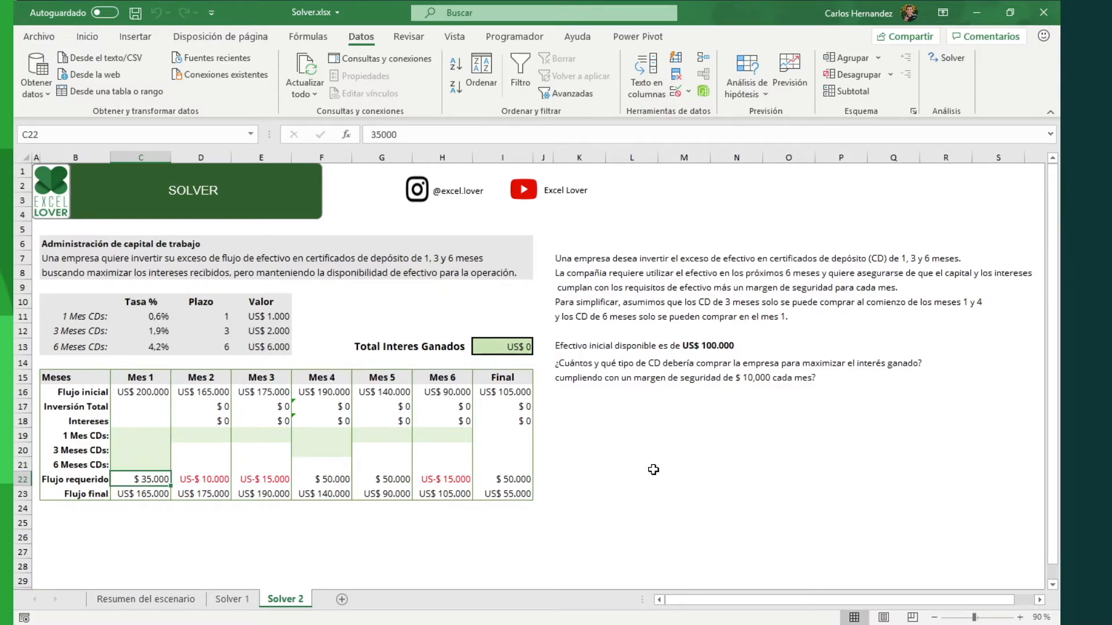
Step: Go through the required cash flow month by month from Mes 2 in D22 to the Final column in I22
{"action": "key", "text": "Right"}
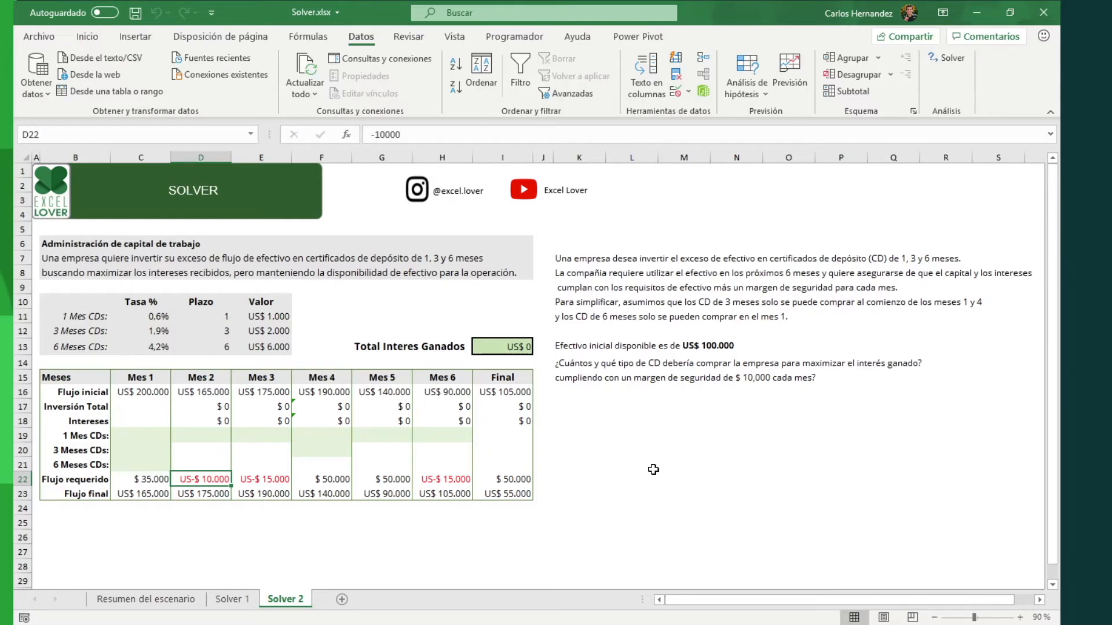
{"action": "key", "text": "Right"}
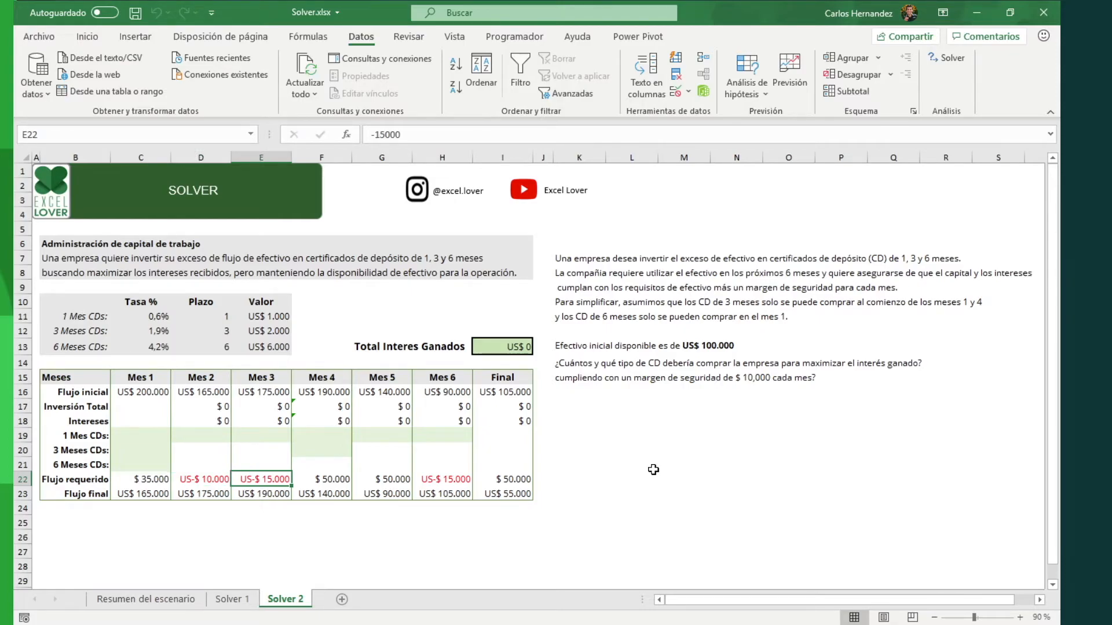
{"action": "key", "text": "Right"}
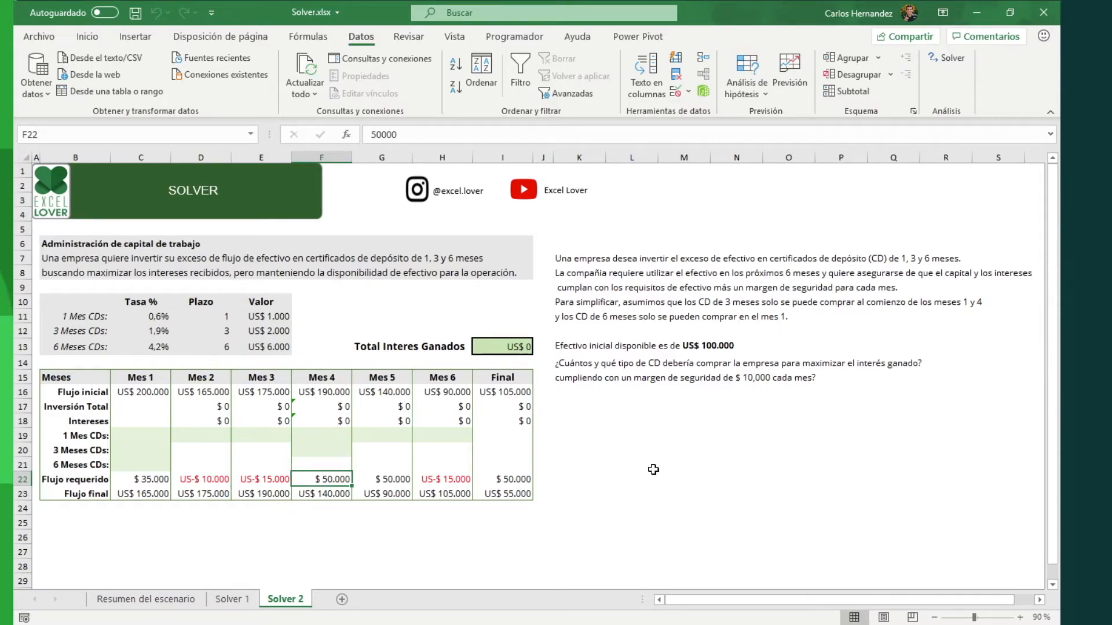
{"action": "key", "text": "Right"}
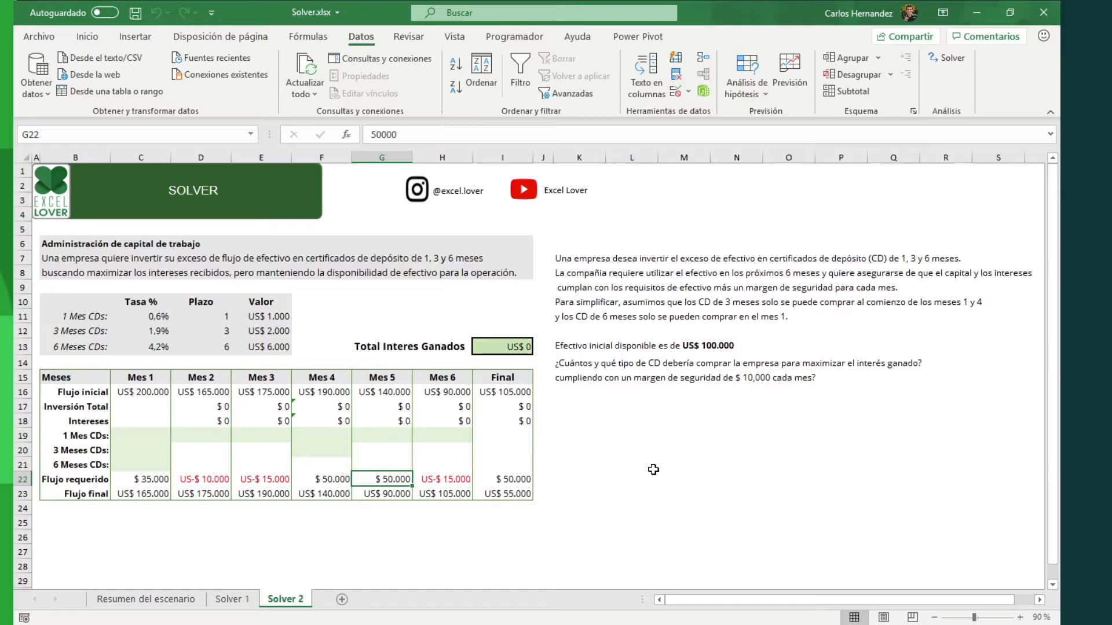
{"action": "key", "text": "Right"}
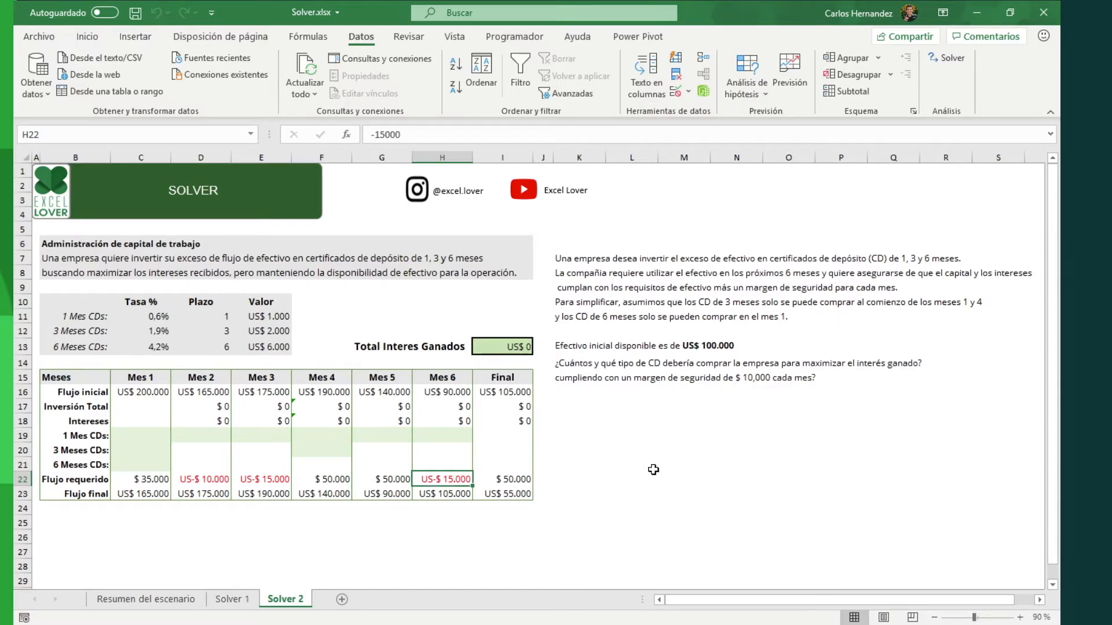
{"action": "key", "text": "Right"}
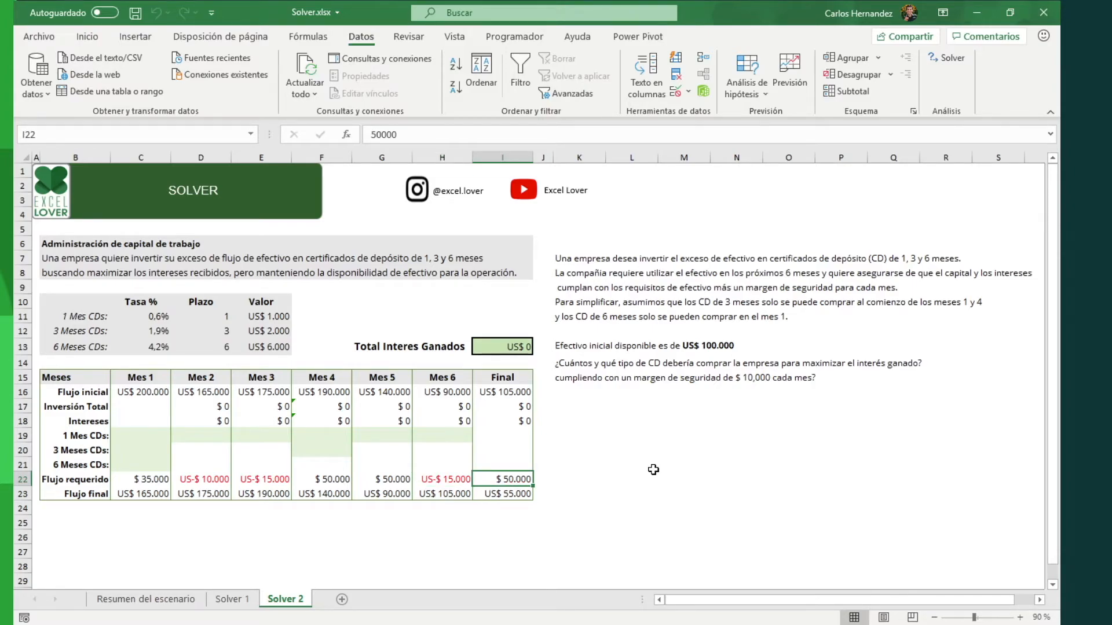
Step: Go back along the required flow row to Mes 1 and up to its initial flow in C16
{"action": "key", "text": "Left"}
{"action": "key", "text": "Left"}
{"action": "key", "text": "Left"}
{"action": "key", "text": "Left"}
{"action": "key", "text": "Left"}
{"action": "key", "text": "Left"}
{"action": "key", "text": "Up"}
{"action": "key", "text": "Up"}
{"action": "key", "text": "Up"}
{"action": "key", "text": "Up"}
{"action": "key", "text": "Up"}
{"action": "key", "text": "Up"}
Step: Select the required cash flow row from Mes 1 through Final, C22:I22
{"action": "key", "text": "Down"}
{"action": "key", "text": "Down"}
{"action": "key", "text": "Down"}
{"action": "key", "text": "Down"}
{"action": "key", "text": "Down"}
{"action": "key", "text": "Down"}
{"action": "key", "text": "shift+Right"}
{"action": "key", "text": "shift+Right"}
{"action": "key", "text": "shift+Right"}
{"action": "key", "text": "shift+Right"}
{"action": "key", "text": "shift+Right"}
{"action": "key", "text": "shift+Right"}
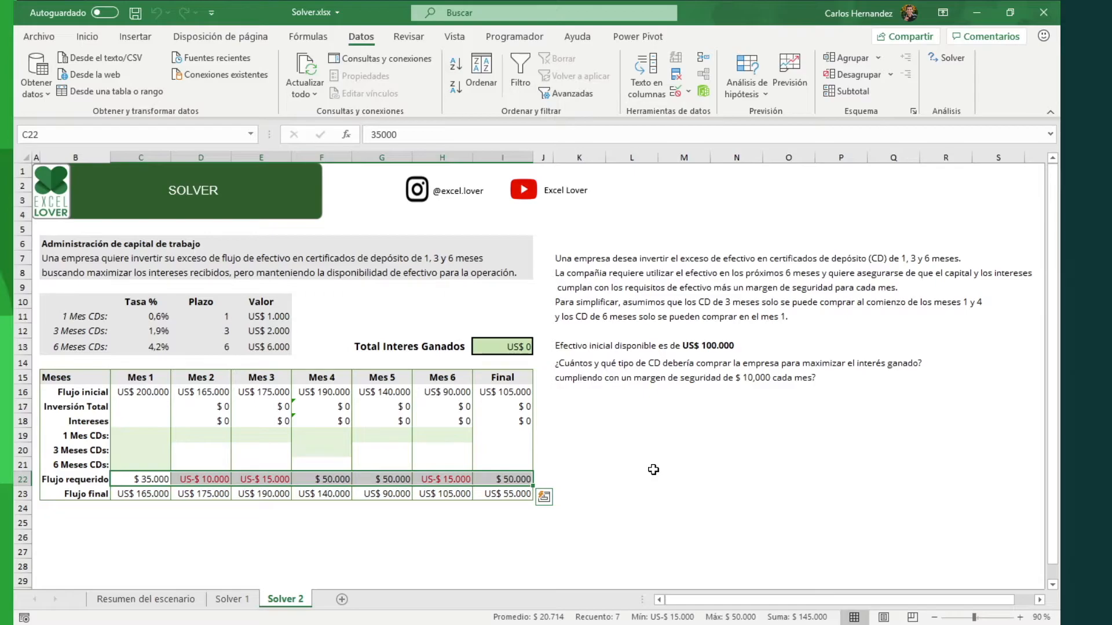
Step: Compare the Mes 1 initial flow in C16 with the required flow in C22
{"action": "key", "text": "Up"}
{"action": "key", "text": "Up"}
{"action": "key", "text": "Up"}
{"action": "key", "text": "Up"}
{"action": "key", "text": "Up"}
{"action": "key", "text": "Up"}
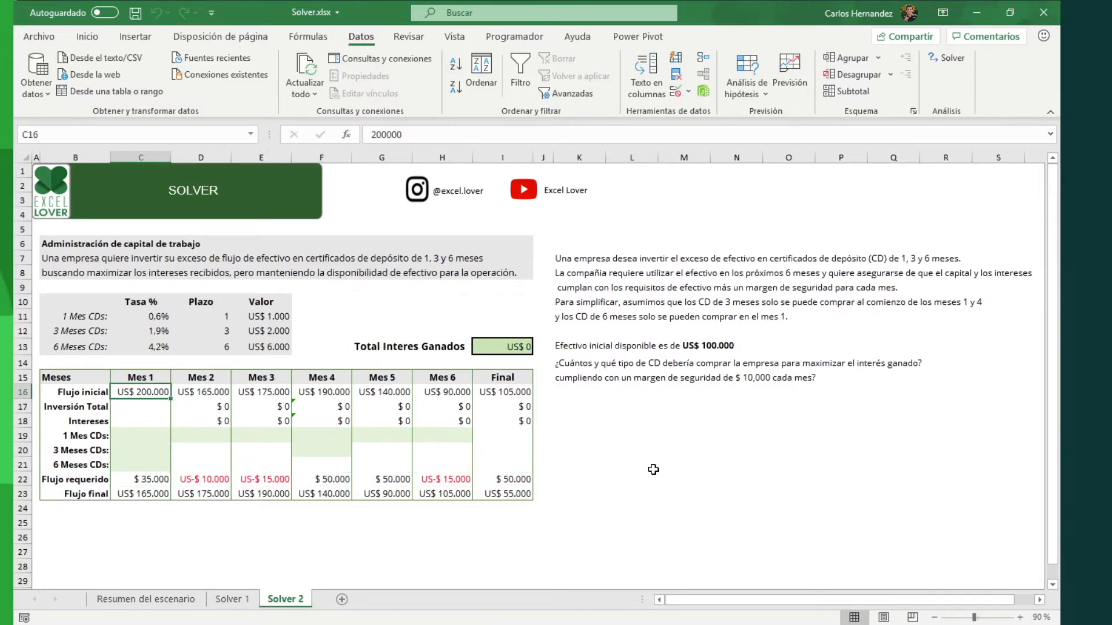
{"action": "key", "text": "Down"}
{"action": "key", "text": "Down"}
{"action": "key", "text": "Down"}
{"action": "key", "text": "Down"}
{"action": "key", "text": "Down"}
{"action": "key", "text": "Down"}
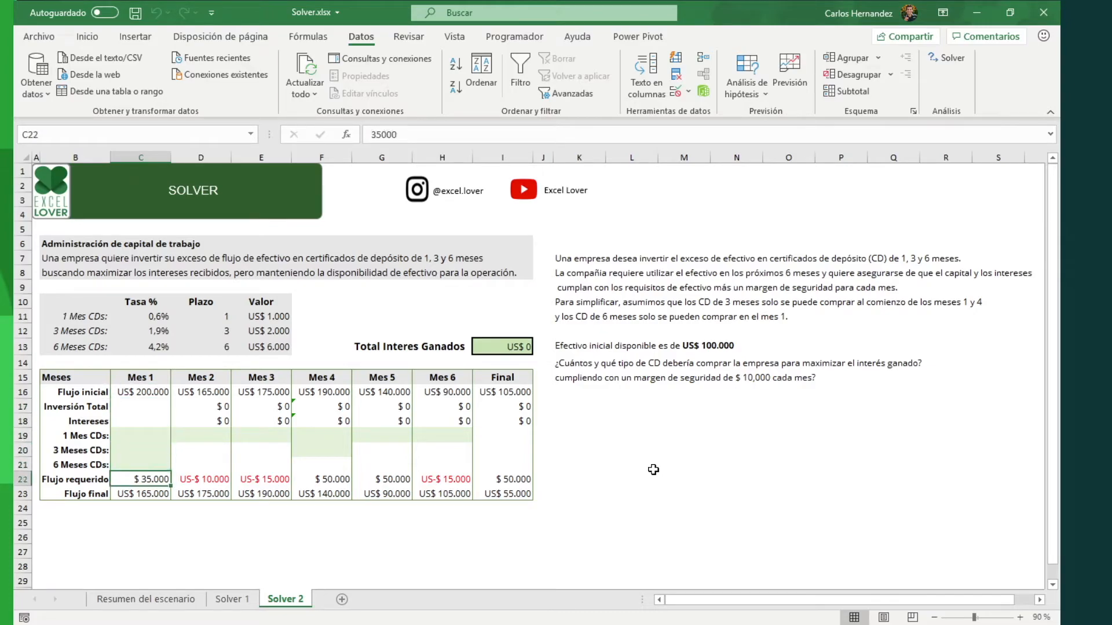
Step: Inspect the final flow formulas in row 23 from Mes 1 through Mes 6
{"action": "key", "text": "Down"}
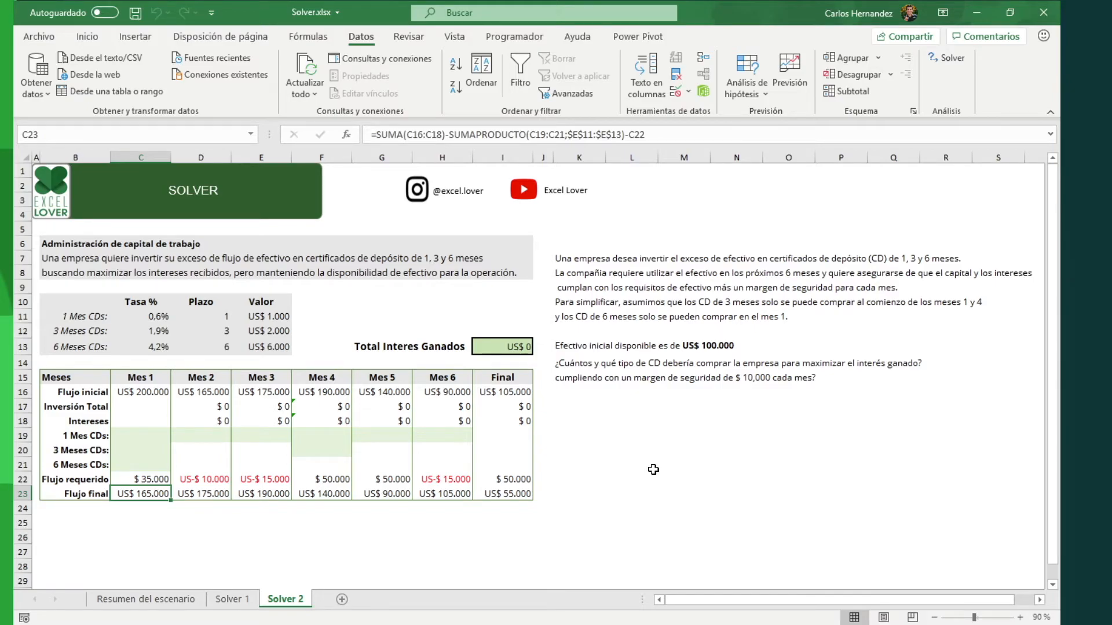
{"action": "key", "text": "Right"}
{"action": "key", "text": "Right"}
{"action": "key", "text": "Right"}
{"action": "key", "text": "Right"}
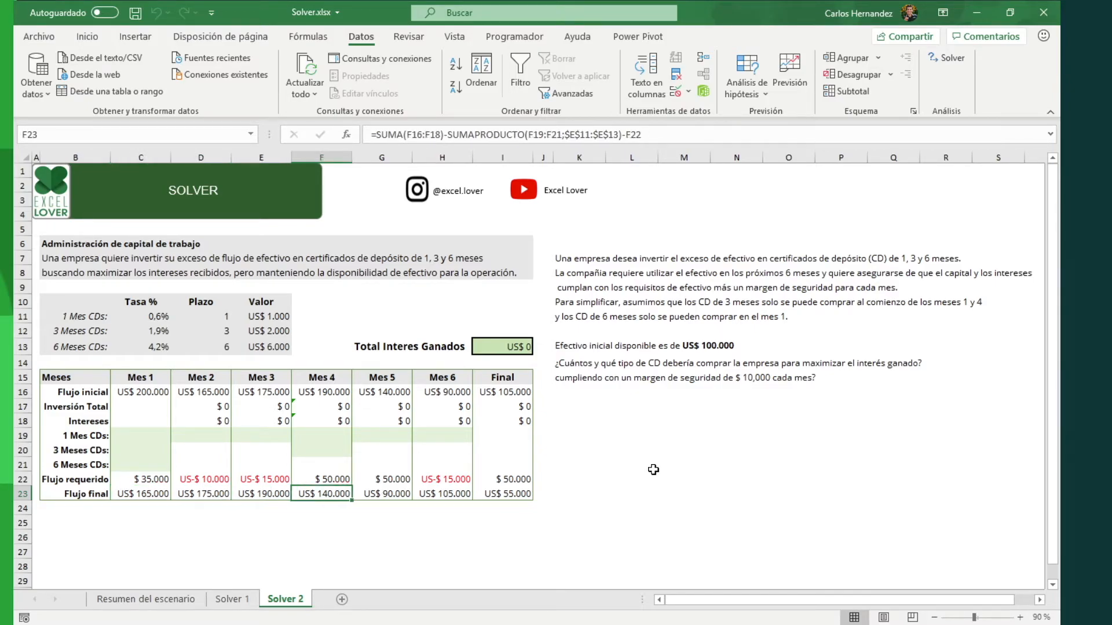
{"action": "key", "text": "Right"}
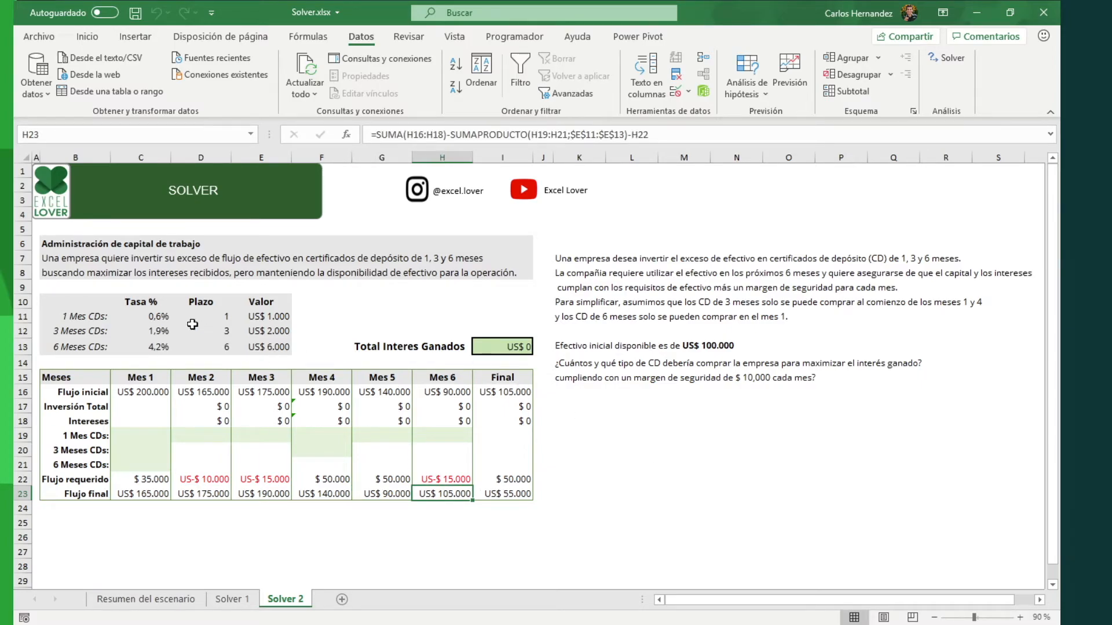
Step: Examine the 1-month CD's rate in C11 and the term column for the certificates of deposit
{"action": "left_click", "coordinate": [157, 317]}
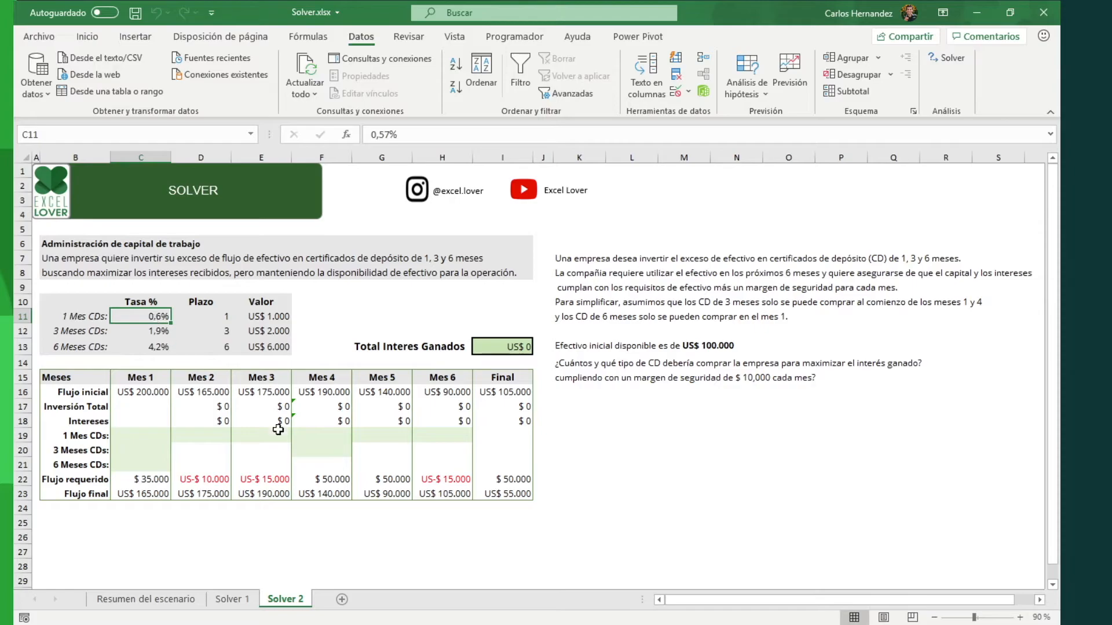
{"action": "key", "text": "Left"}
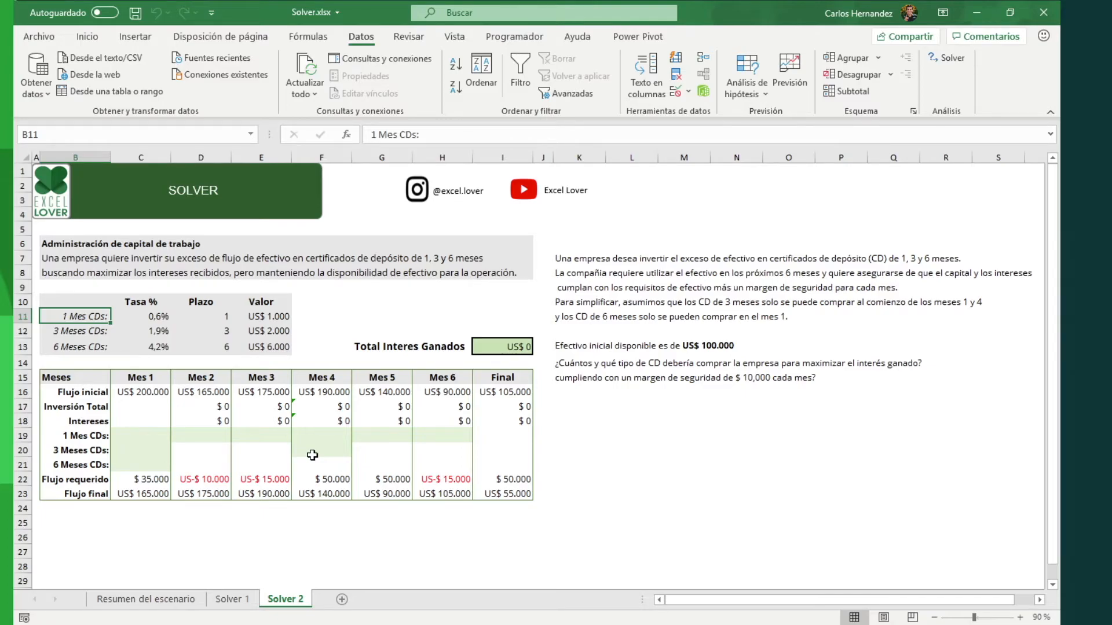
{"action": "key", "text": "Right"}
{"action": "key", "text": "Right"}
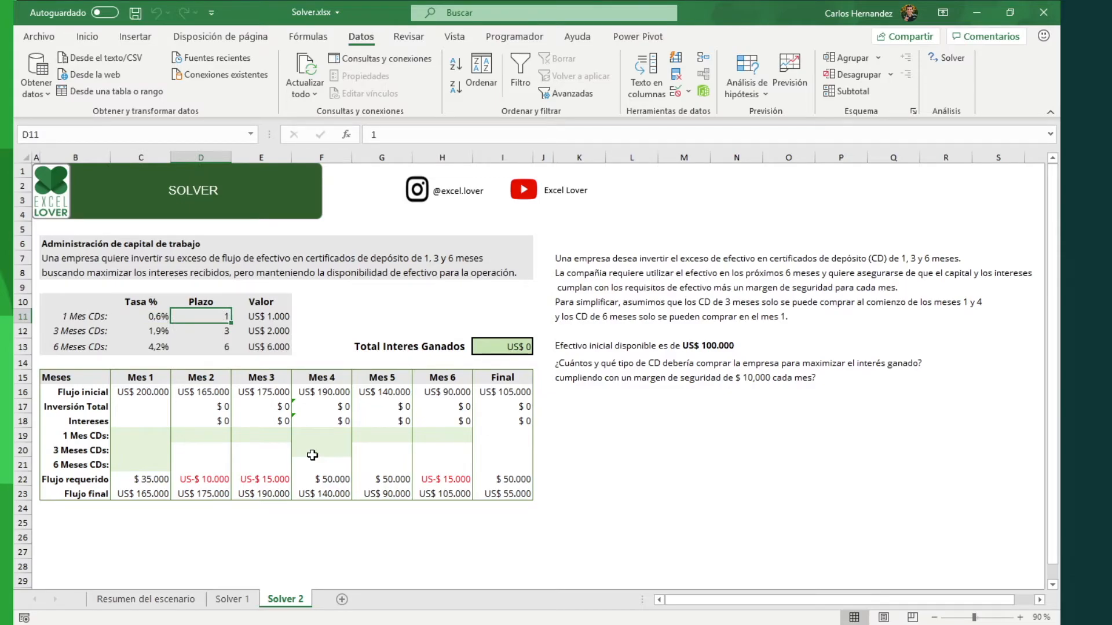
{"action": "key", "text": "Down"}
{"action": "key", "text": "Down"}
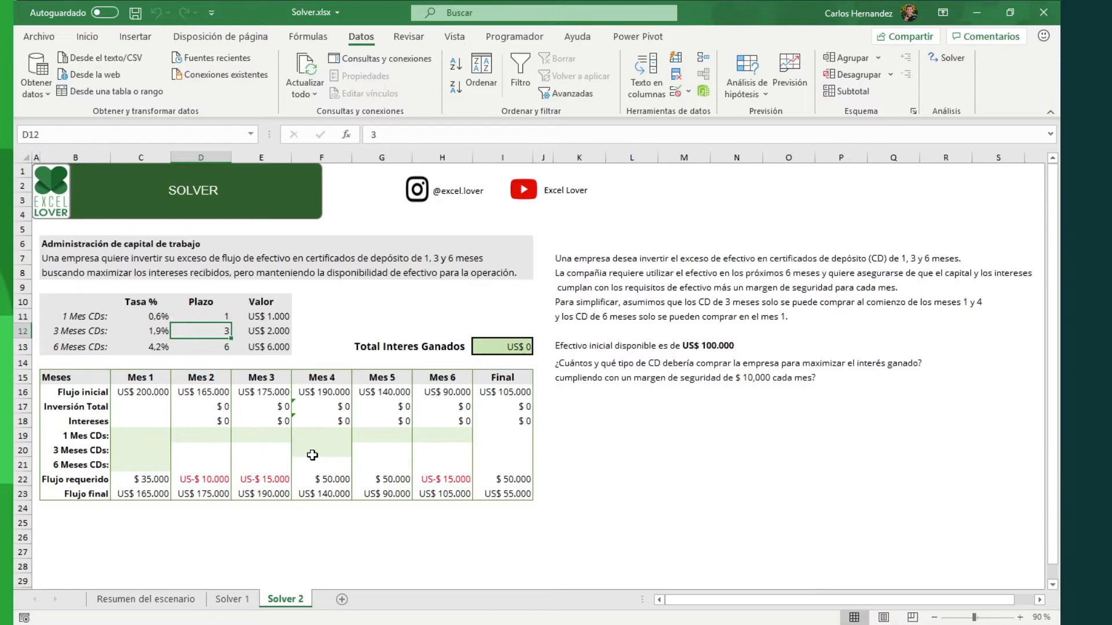
{"action": "key", "text": "Up"}
{"action": "key", "text": "Up"}
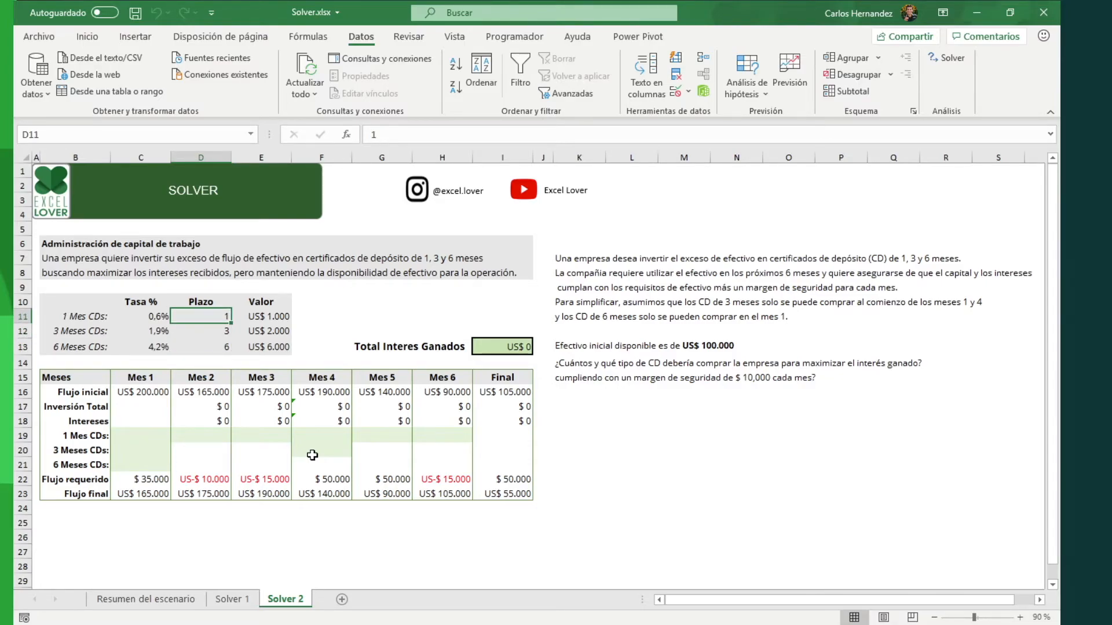
Step: Check the certificates' unit values in the Valor column and return to the 1-month CD's term in D11
{"action": "key", "text": "Right"}
{"action": "key", "text": "Down"}
{"action": "key", "text": "Down"}
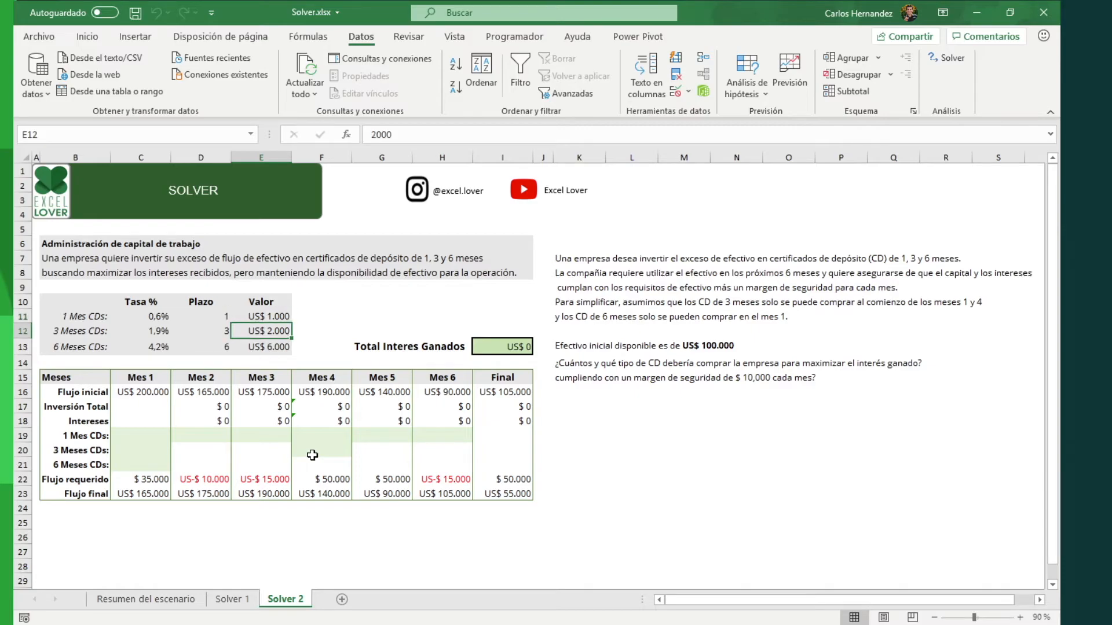
{"action": "key", "text": "Left"}
{"action": "key", "text": "Up"}
{"action": "key", "text": "Up"}
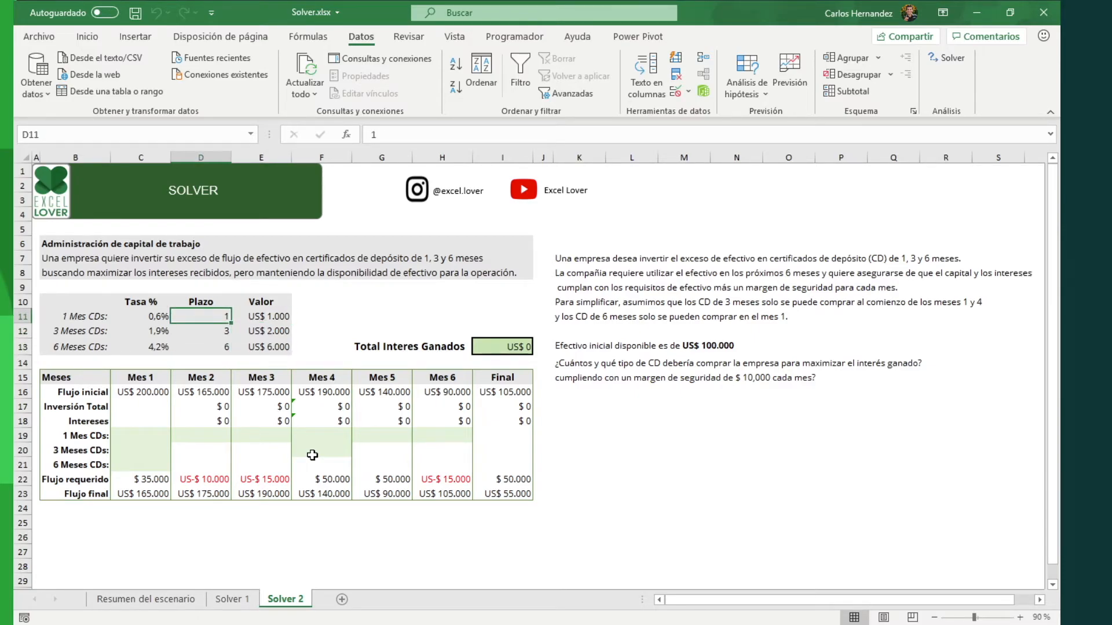
Step: Change the available initial cash amount in the K13 problem statement to US$ 200.000
{"action": "key", "text": "Right"}
{"action": "key", "text": "Right"}
{"action": "key", "text": "Right"}
{"action": "key", "text": "Right"}
{"action": "key", "text": "Right"}
{"action": "key", "text": "Right"}
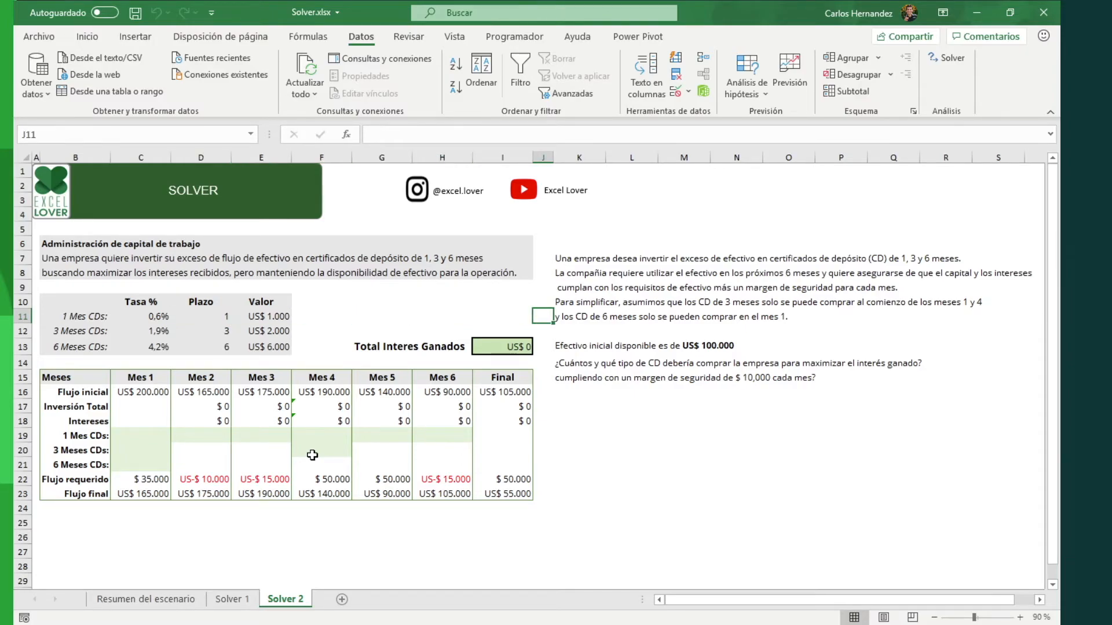
{"action": "key", "text": "Down"}
{"action": "key", "text": "Down"}
{"action": "key", "text": "Right"}
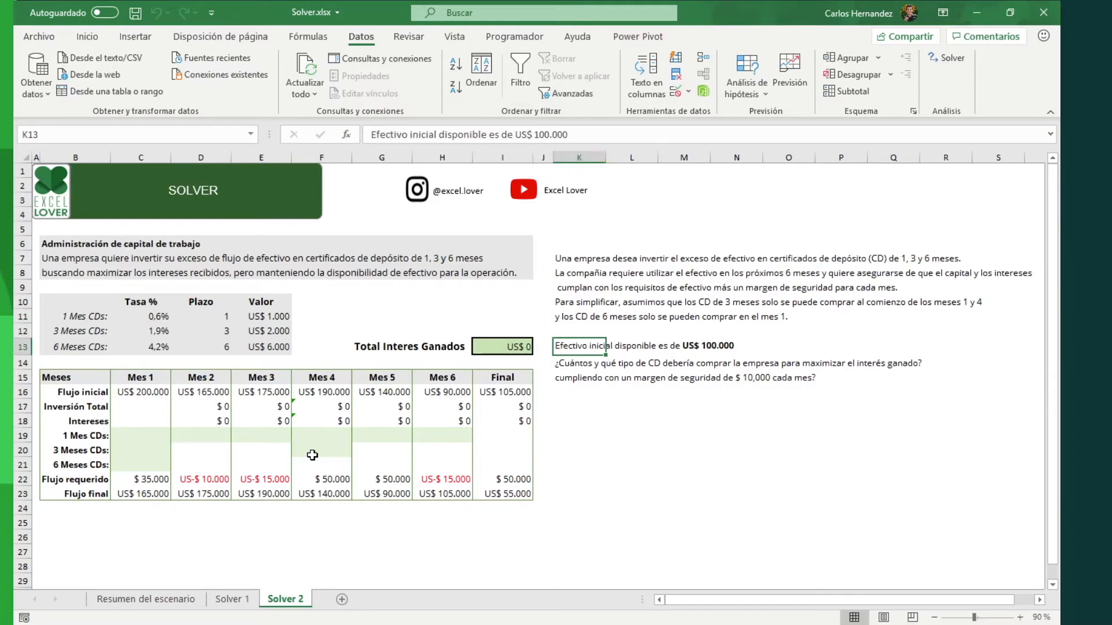
{"action": "key", "text": "F2"}
{"action": "key", "text": "Left"}
{"action": "key", "text": "Left"}
{"action": "key", "text": "Left"}
{"action": "key", "text": "Left"}
{"action": "key", "text": "Left"}
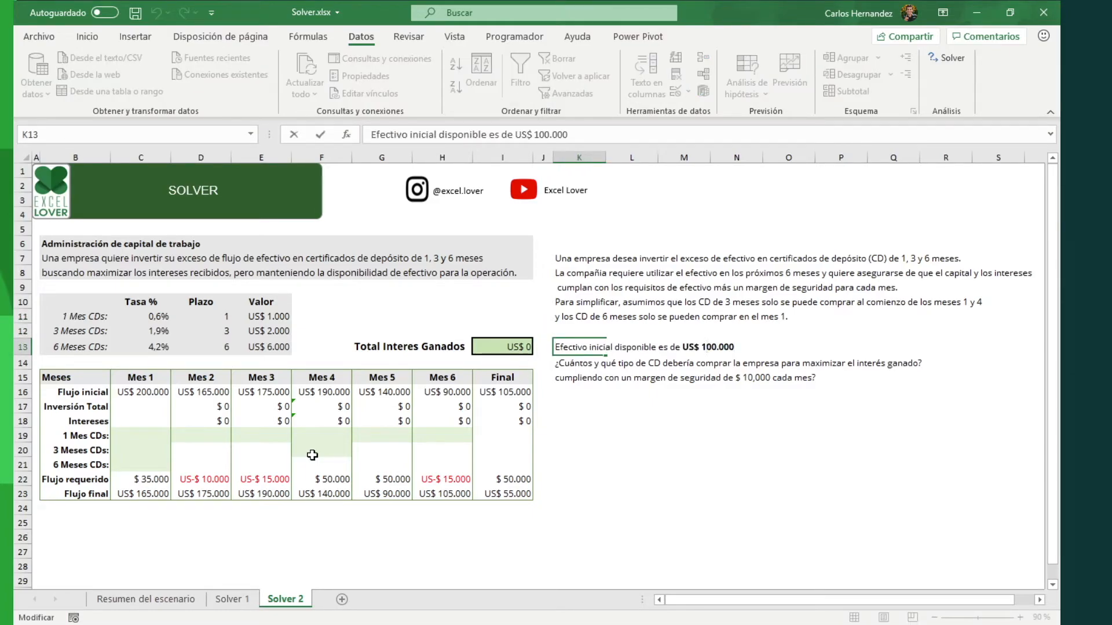
{"action": "key", "text": "BackSpace"}
{"action": "type", "text": "2"}
{"action": "key", "text": "Return"}
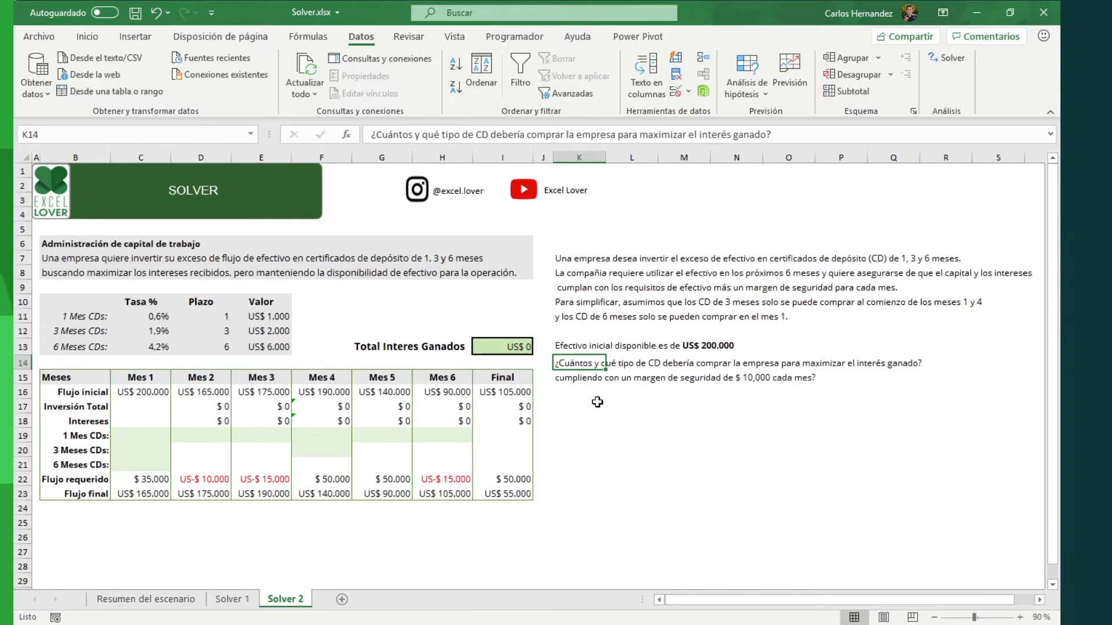
Step: Review the monthly safety margin requirement in K15 and the final flow row C23:I23 it applies to
{"action": "key", "text": "Down"}
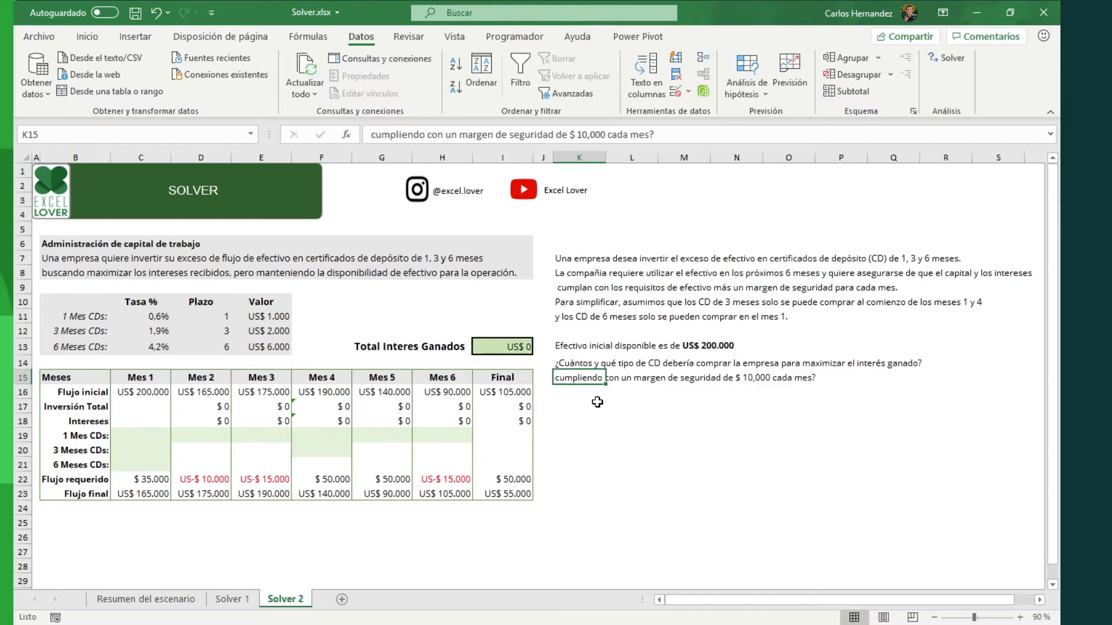
{"action": "left_click", "coordinate": [149, 491]}
{"action": "key", "text": "shift+Right"}
{"action": "key", "text": "shift+Right"}
{"action": "key", "text": "shift+Right"}
{"action": "key", "text": "shift+Right"}
{"action": "key", "text": "shift+Right"}
{"action": "key", "text": "shift+Right"}
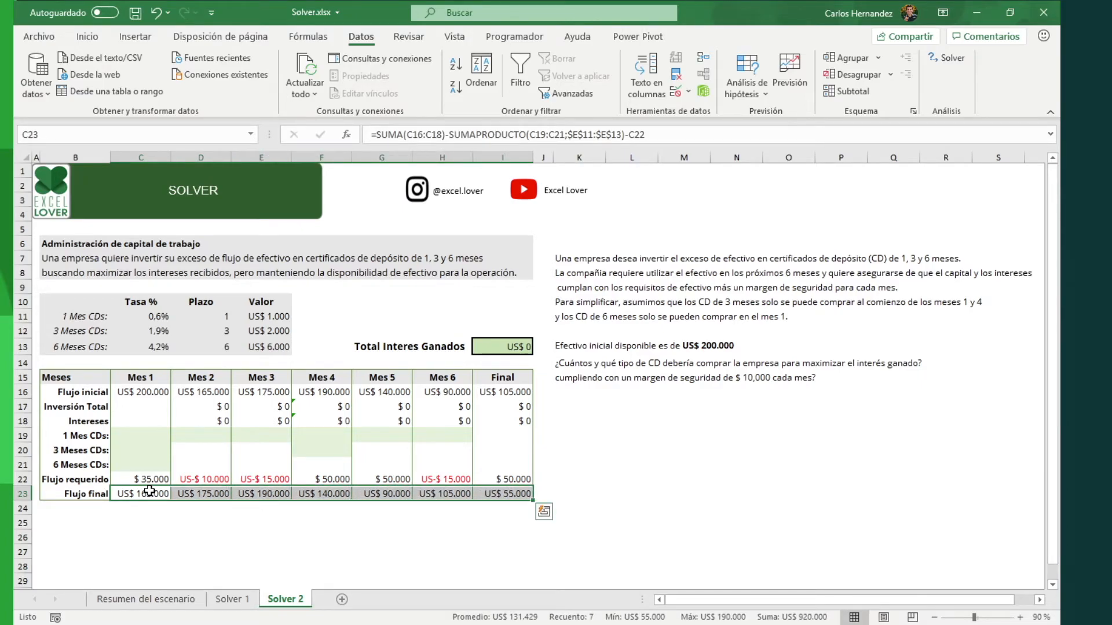
{"action": "left_click", "coordinate": [621, 478]}
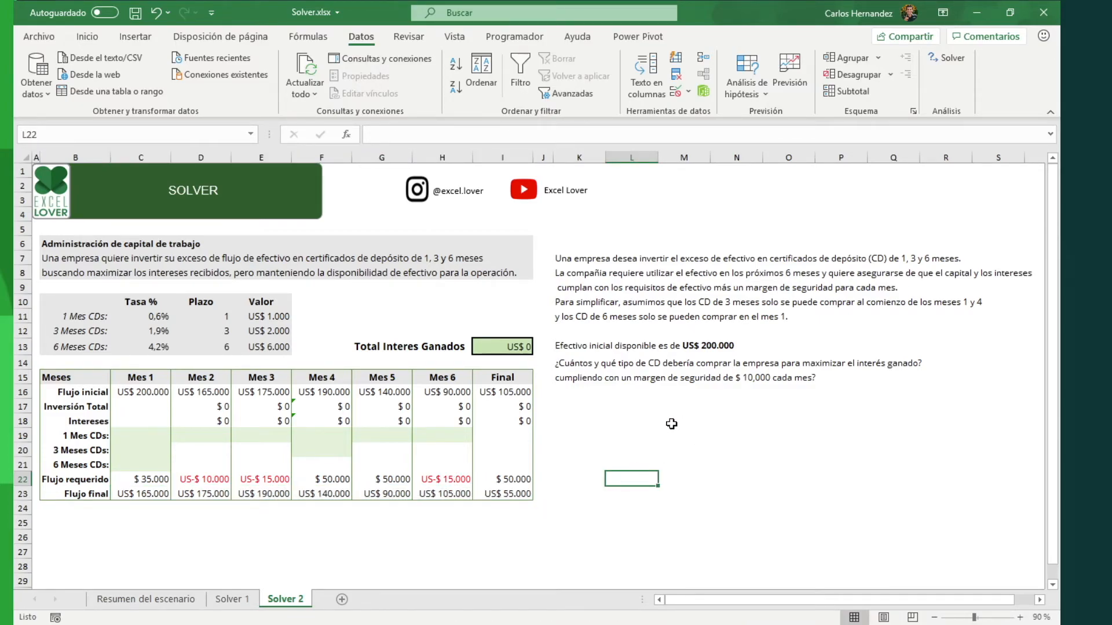
Step: Check the total interest cell I13 and reset all existing Solver options and cell selections
{"action": "left_click", "coordinate": [510, 346]}
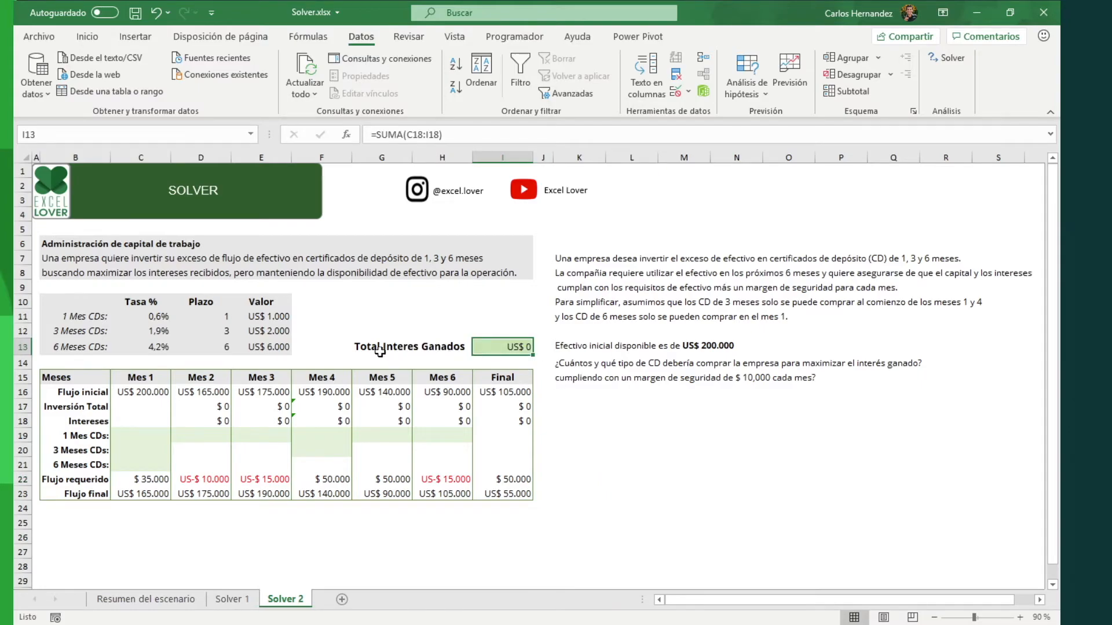
{"action": "left_click", "coordinate": [663, 450]}
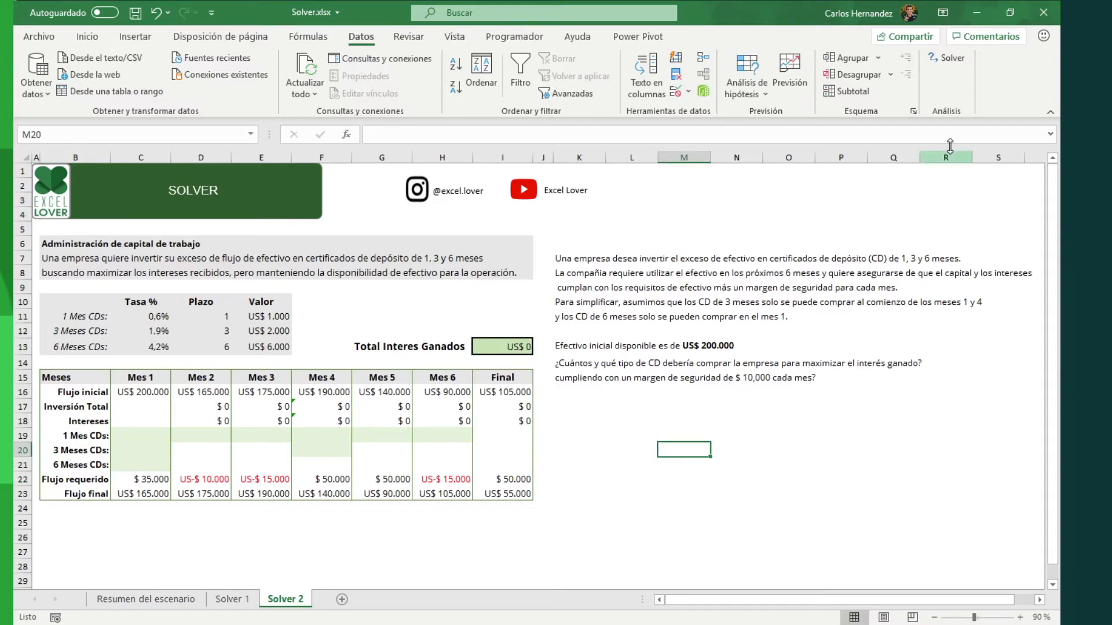
{"action": "left_click", "coordinate": [952, 58]}
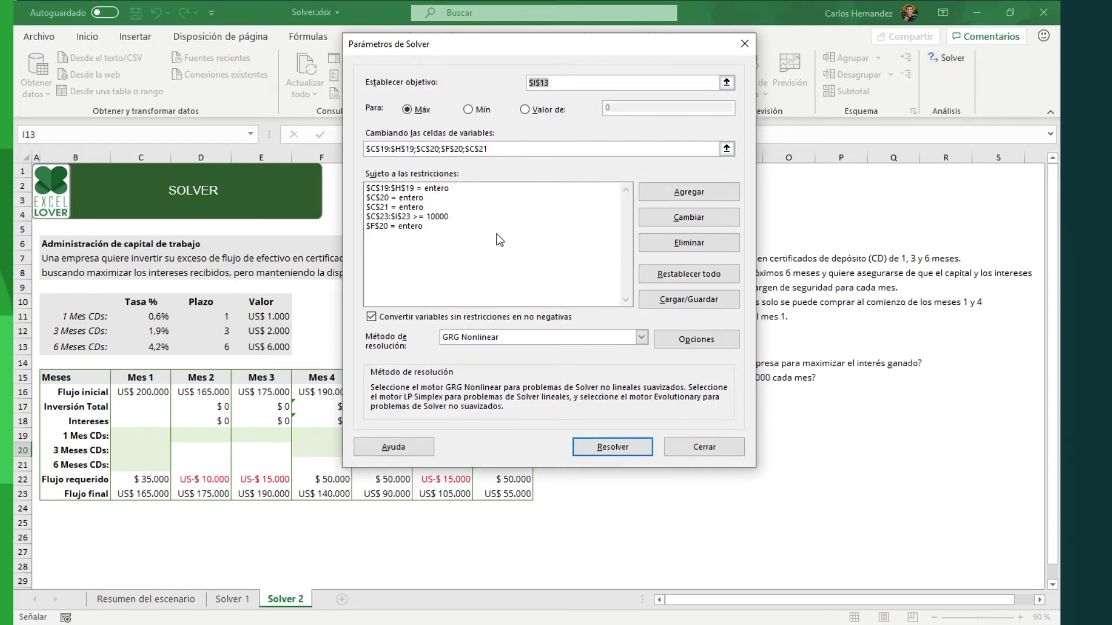
{"action": "left_click", "coordinate": [655, 275]}
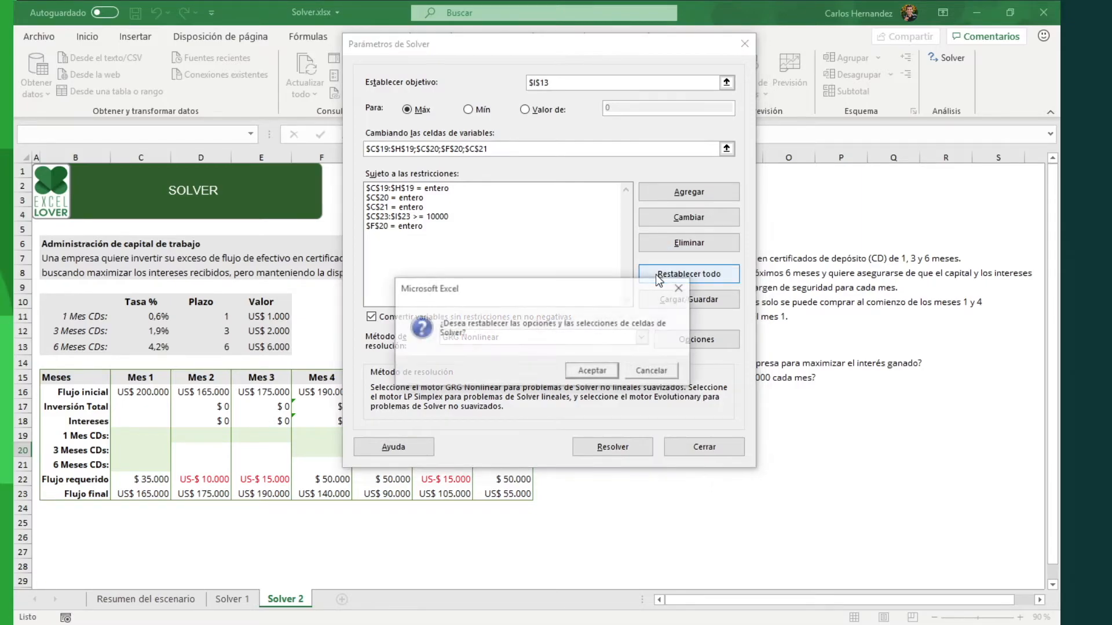
{"action": "left_click", "coordinate": [585, 371]}
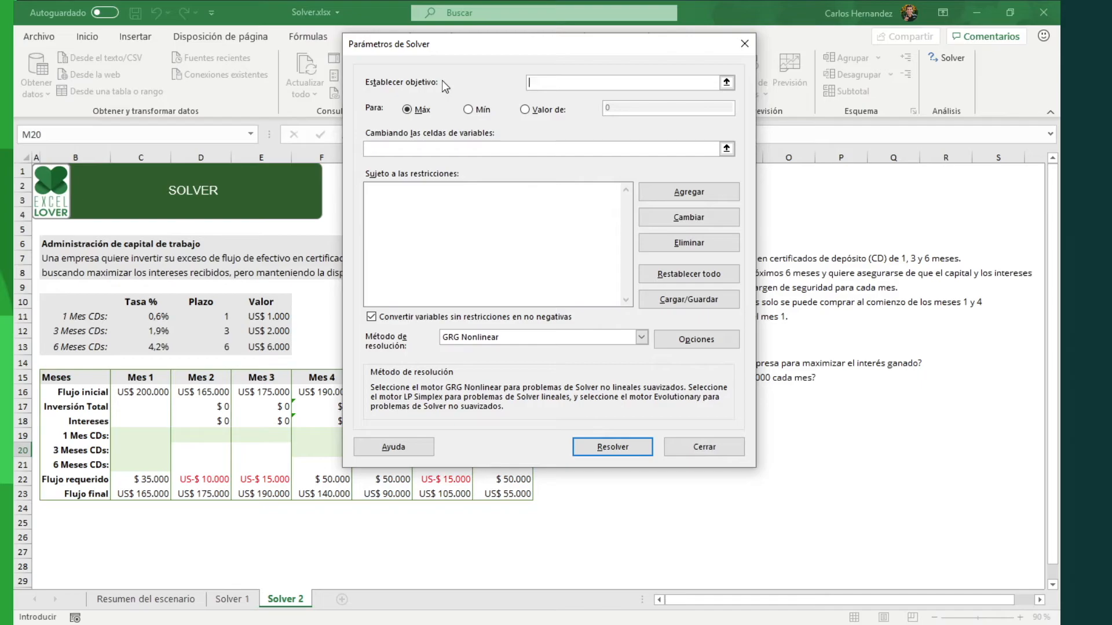
Step: Set the Solver objective to the total interest earned in I13, to be maximized
{"action": "left_click", "coordinate": [727, 83]}
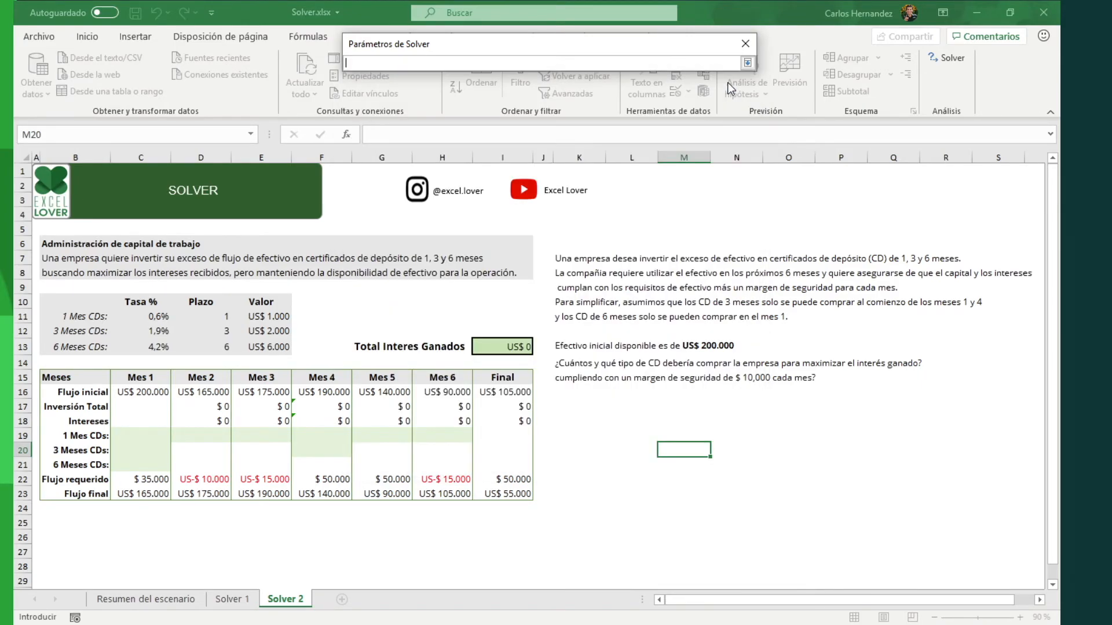
{"action": "left_click", "coordinate": [501, 347]}
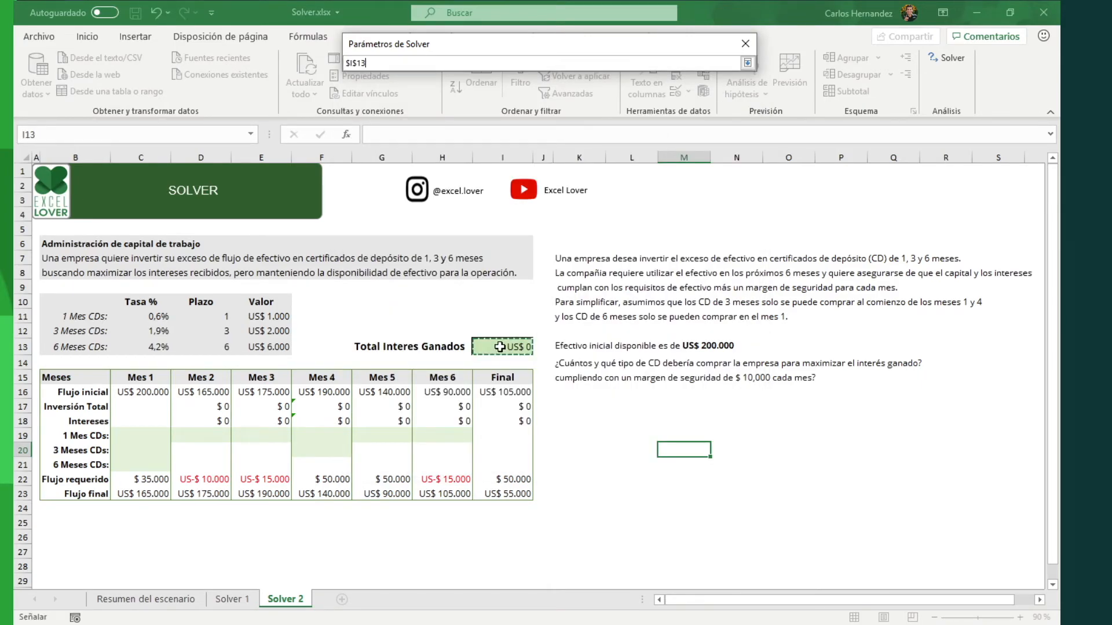
{"action": "left_click", "coordinate": [748, 63]}
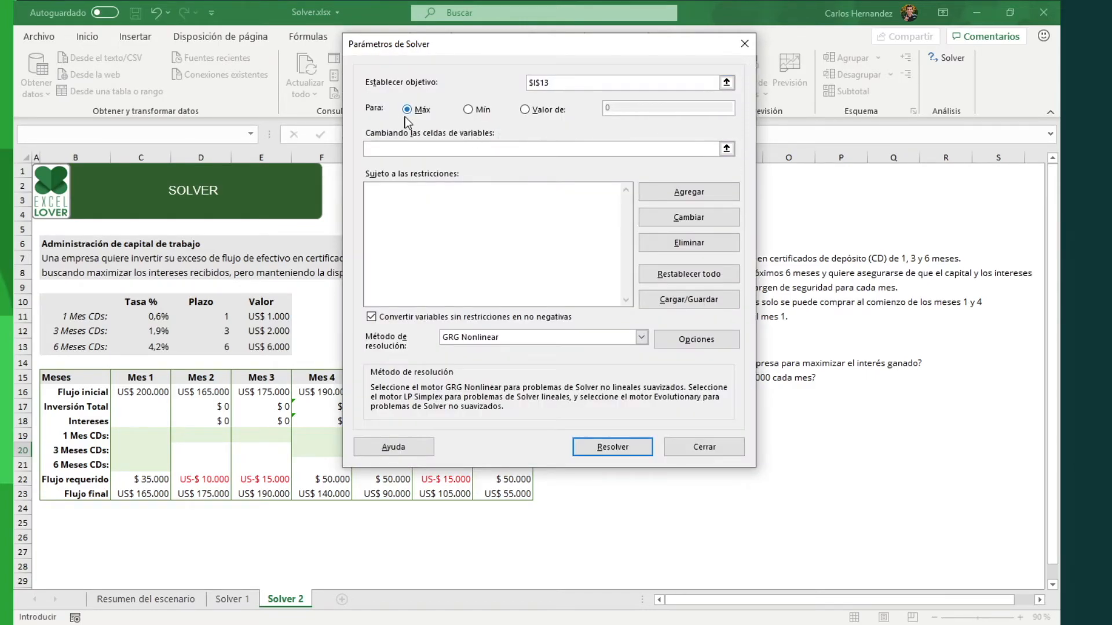
Step: Set the Solver variable cells to C19:H19, C20, F20 and C21, covering the green CD purchase cells
{"action": "left_click", "coordinate": [503, 149]}
{"action": "left_click_drag", "start_coordinate": [589, 52], "coordinate": [796, 55]}
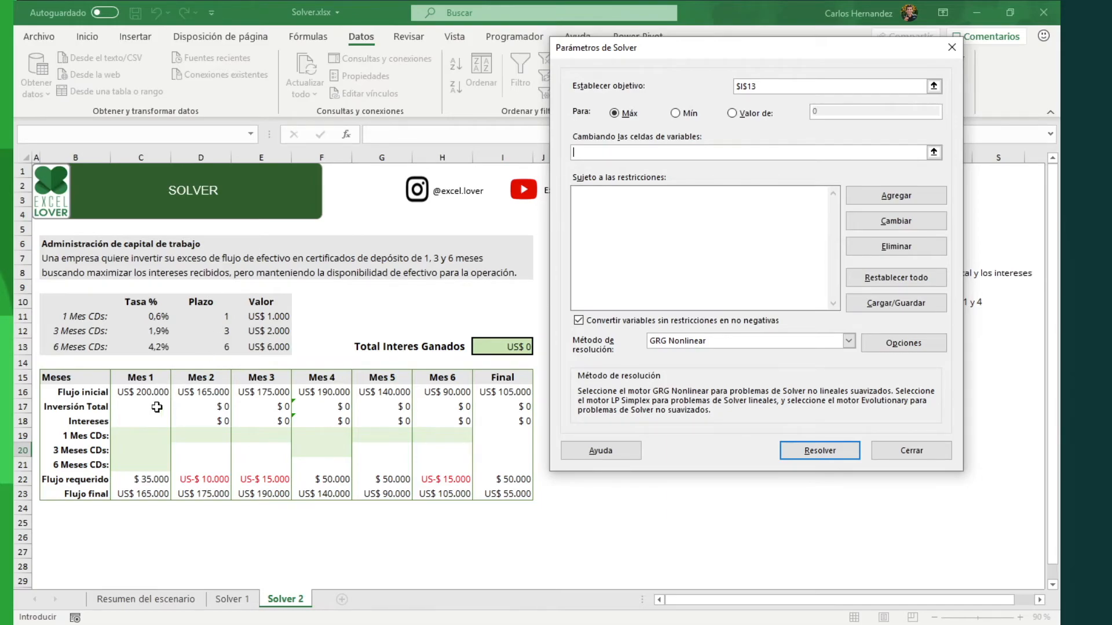
{"action": "left_click", "coordinate": [136, 434]}
{"action": "key", "text": "shift+Right"}
{"action": "key", "text": "shift+Right"}
{"action": "key", "text": "shift+Right"}
{"action": "key", "text": "shift+Right"}
{"action": "key", "text": "shift+Right"}
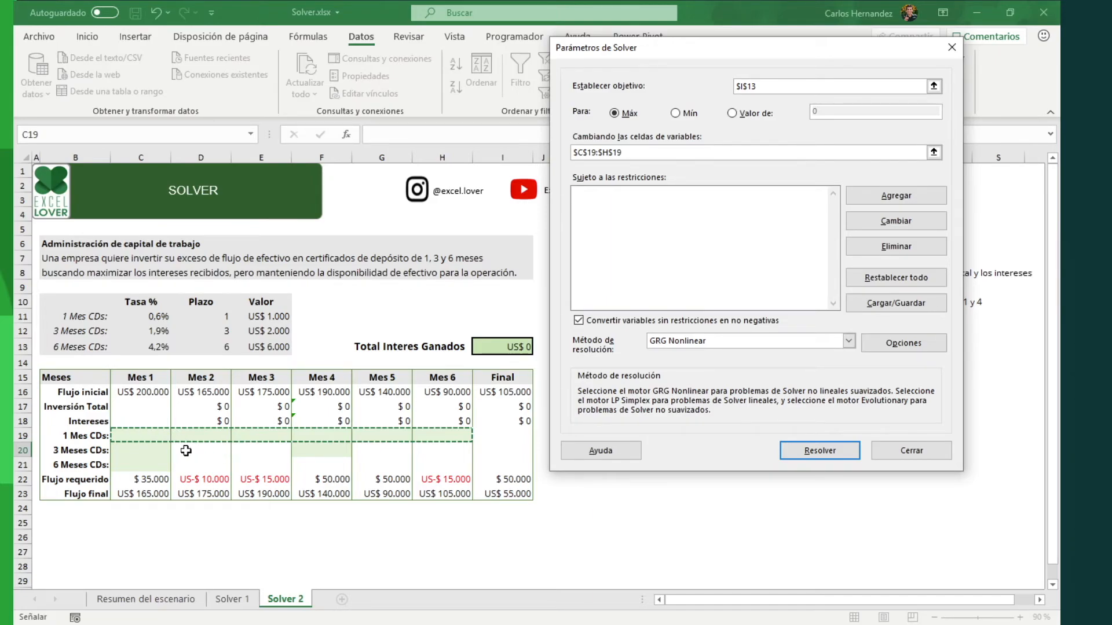
{"action": "left_click", "coordinate": [156, 450], "text": "ctrl"}
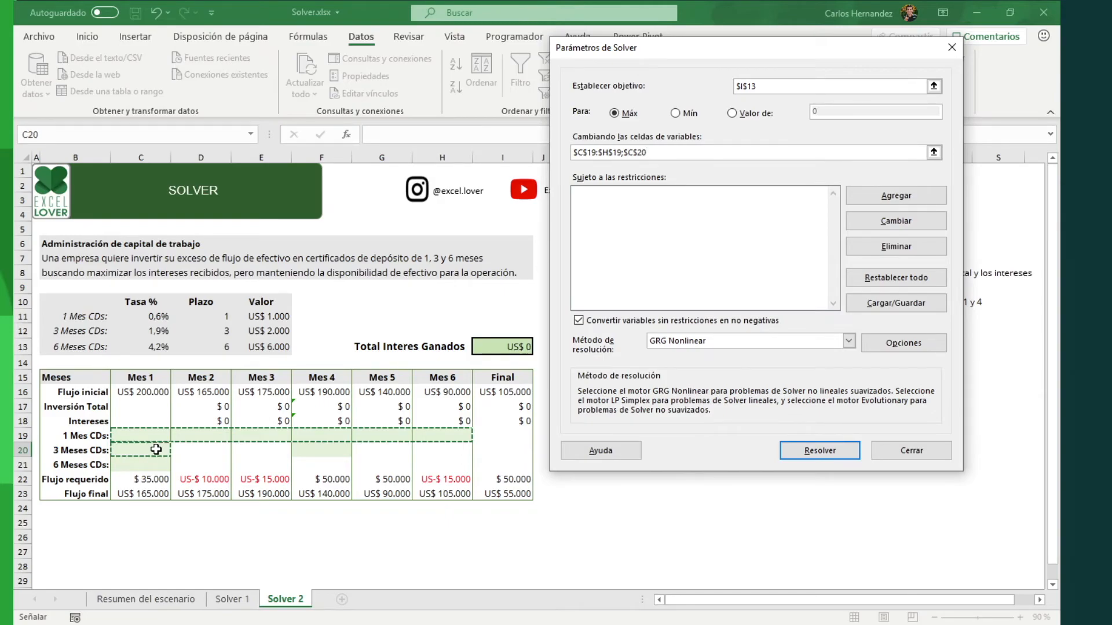
{"action": "left_click", "coordinate": [324, 449], "text": "ctrl"}
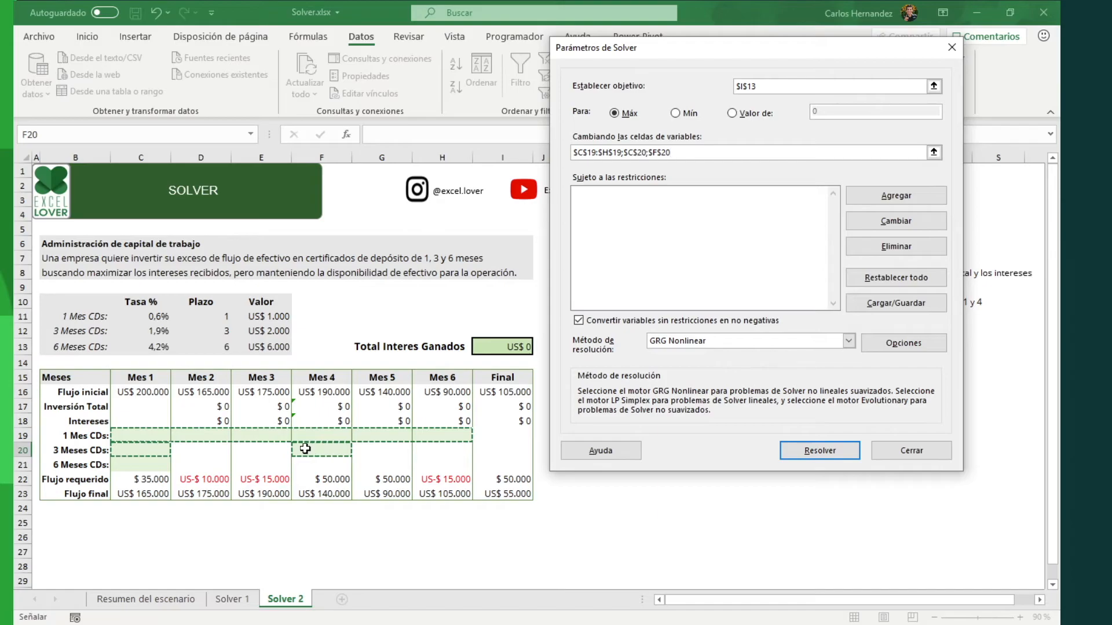
{"action": "left_click", "coordinate": [152, 467], "text": "ctrl"}
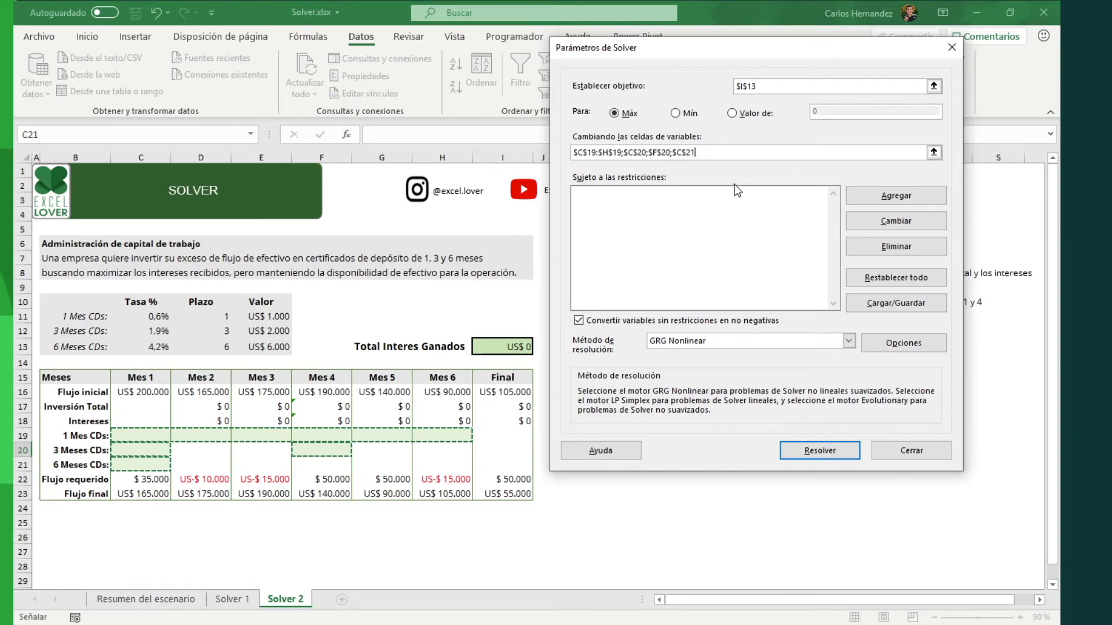
{"action": "left_click", "coordinate": [730, 205]}
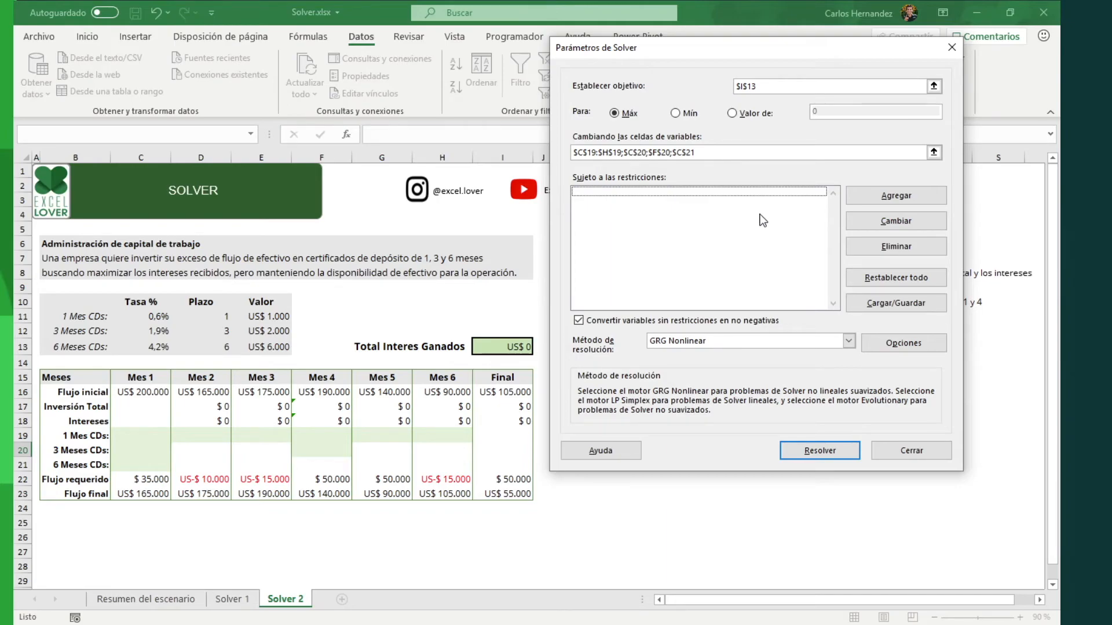
Step: Add a Solver constraint requiring the final flow cells C23:I23 to be >= 10000
{"action": "left_click", "coordinate": [894, 196]}
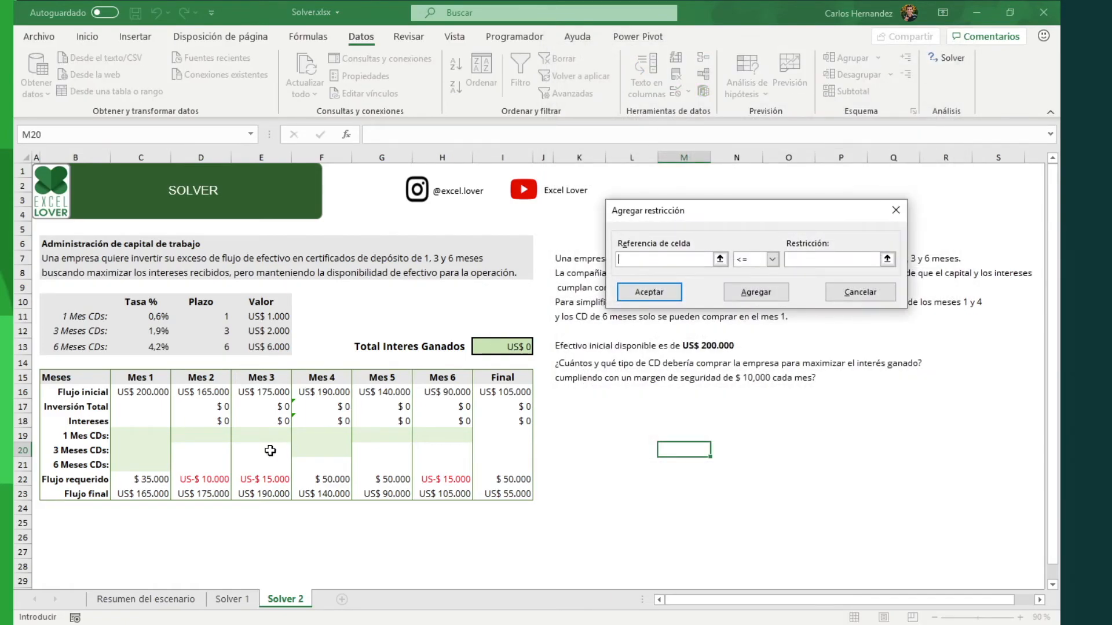
{"action": "left_click", "coordinate": [161, 494]}
{"action": "key", "text": "shift+Right"}
{"action": "key", "text": "shift+Right"}
{"action": "key", "text": "shift+Right"}
{"action": "key", "text": "shift+Right"}
{"action": "key", "text": "shift+Right"}
{"action": "key", "text": "shift+Right"}
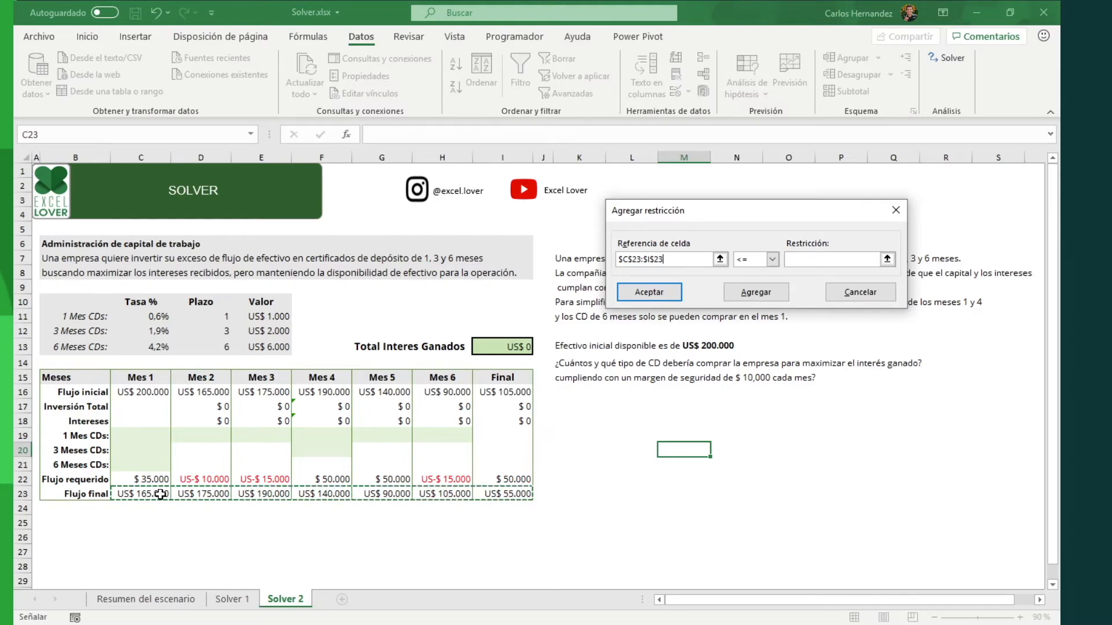
{"action": "left_click", "coordinate": [777, 262]}
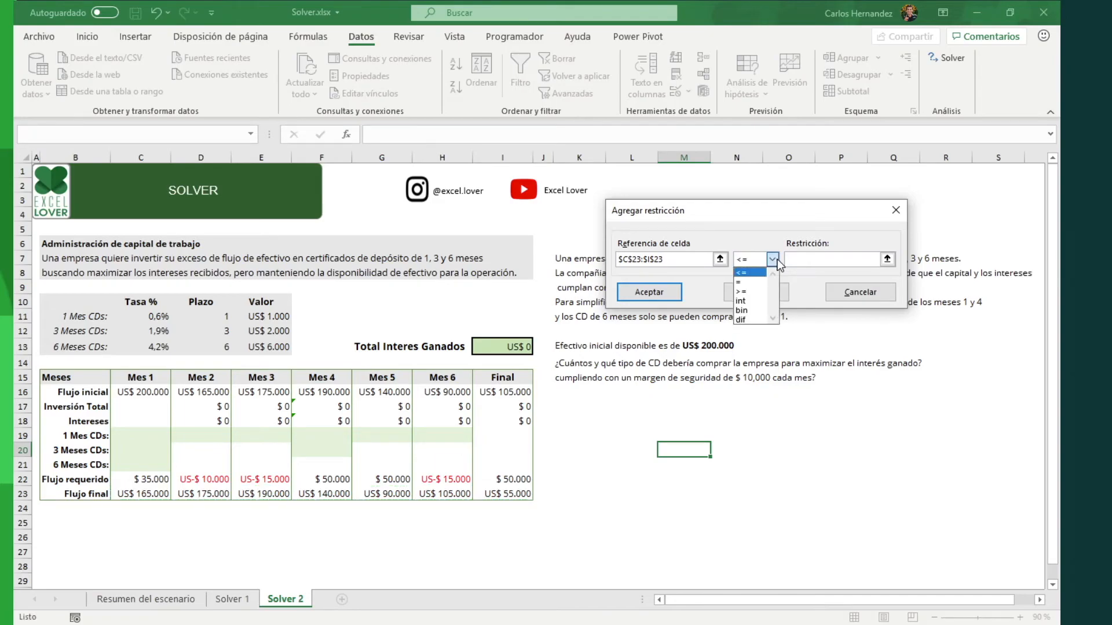
{"action": "left_click", "coordinate": [761, 294]}
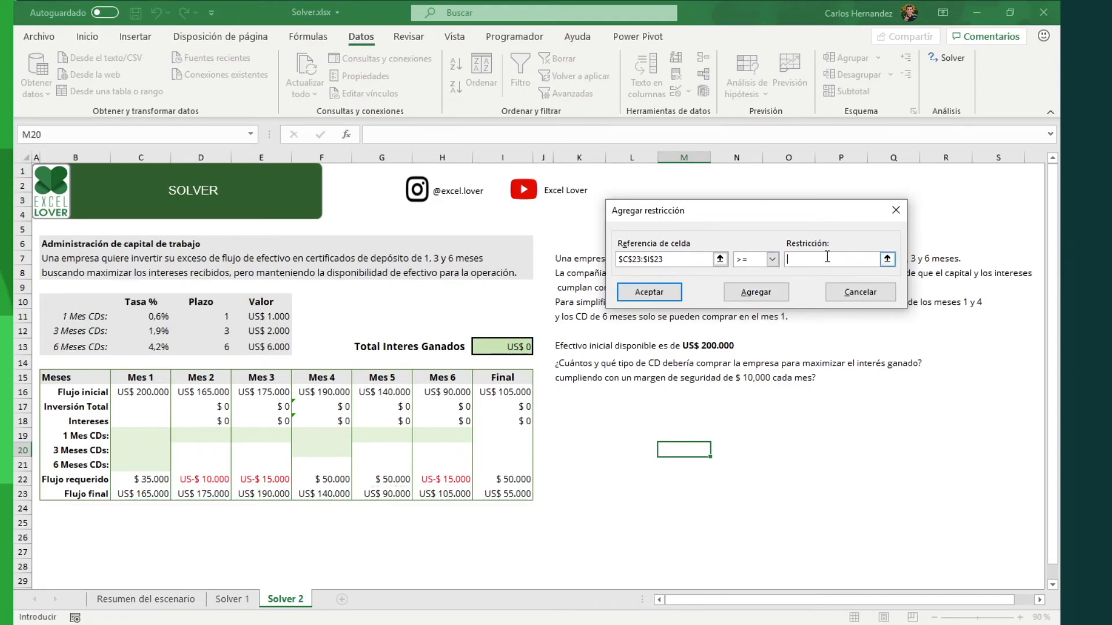
{"action": "type", "text": "10000"}
{"action": "left_click", "coordinate": [769, 294]}
Step: Add a Solver constraint making the 1-month CD cells C19:H19 integers (int)
{"action": "left_click", "coordinate": [154, 436]}
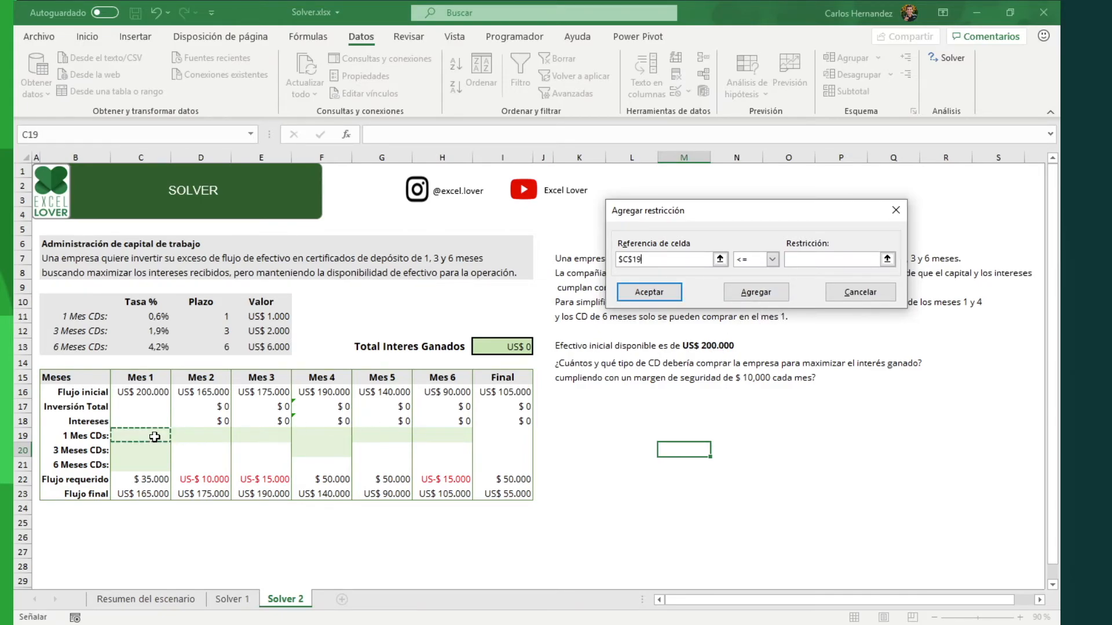
{"action": "key", "text": "shift+Right"}
{"action": "key", "text": "shift+Right"}
{"action": "key", "text": "shift+Right"}
{"action": "key", "text": "shift+Right"}
{"action": "key", "text": "shift+Right"}
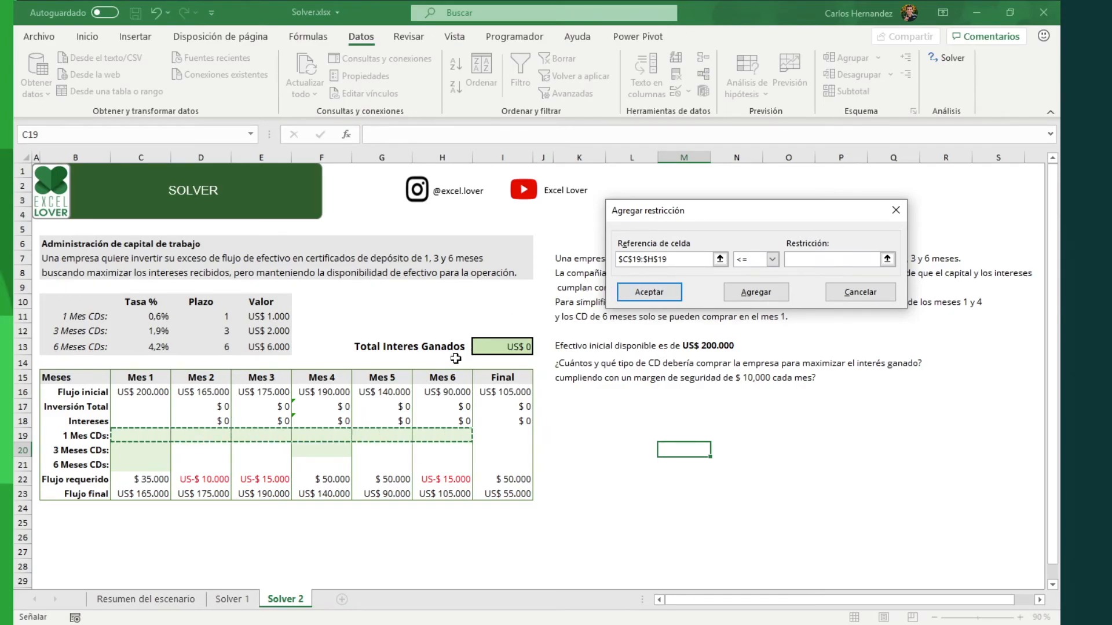
{"action": "left_click", "coordinate": [775, 261]}
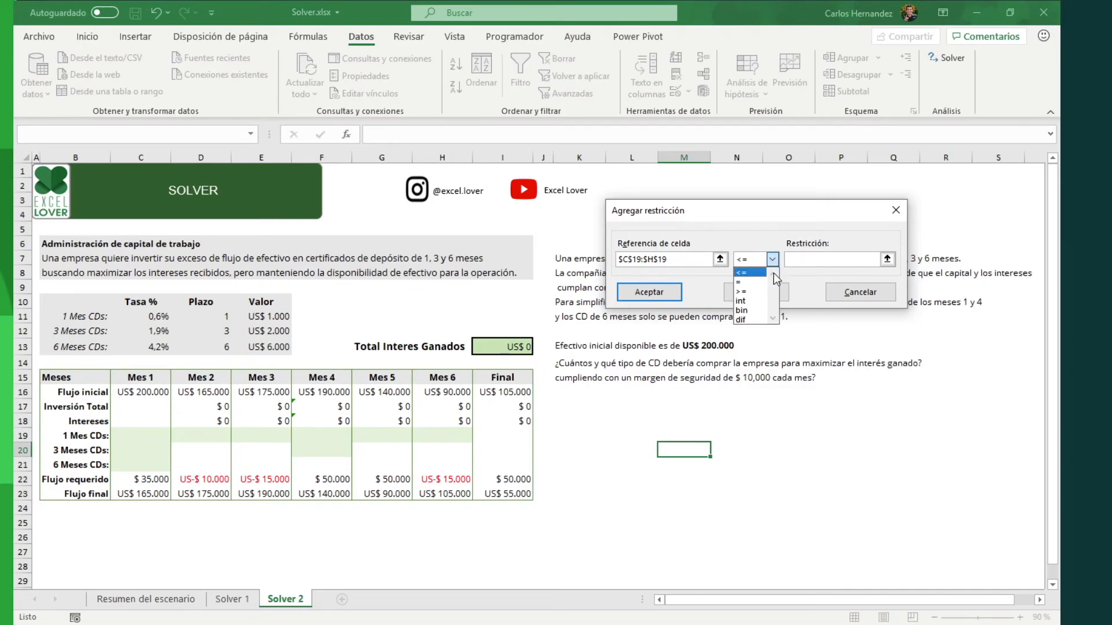
{"action": "left_click", "coordinate": [761, 301]}
{"action": "left_click", "coordinate": [760, 302]}
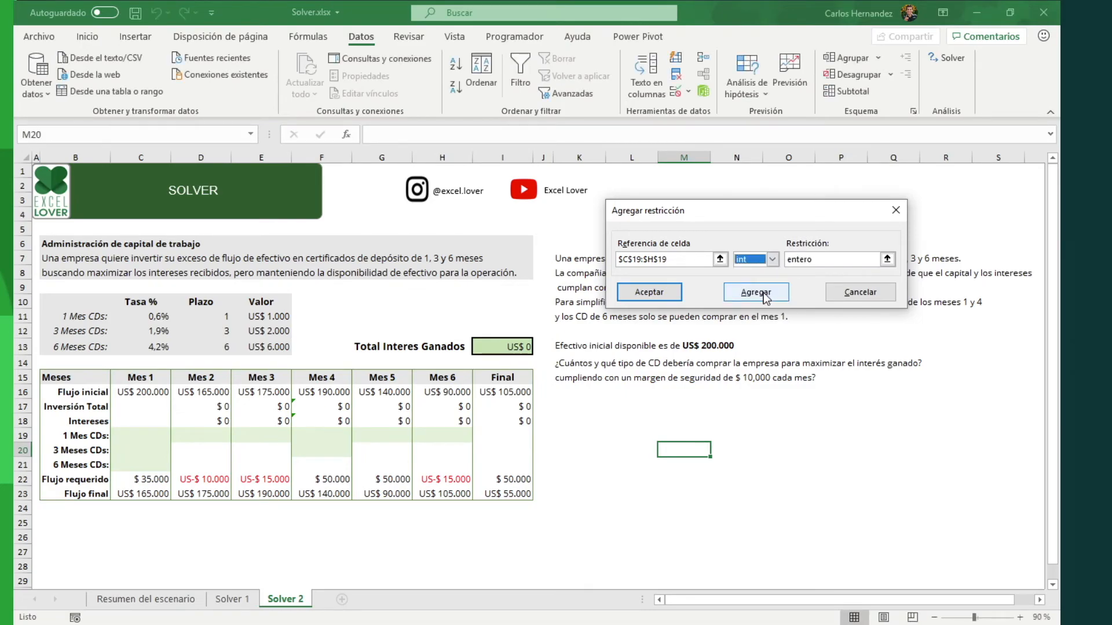
Step: Add a Solver constraint making the month 1 purchase of 3-month CDs in C20 an integer (int)
{"action": "left_click", "coordinate": [153, 452]}
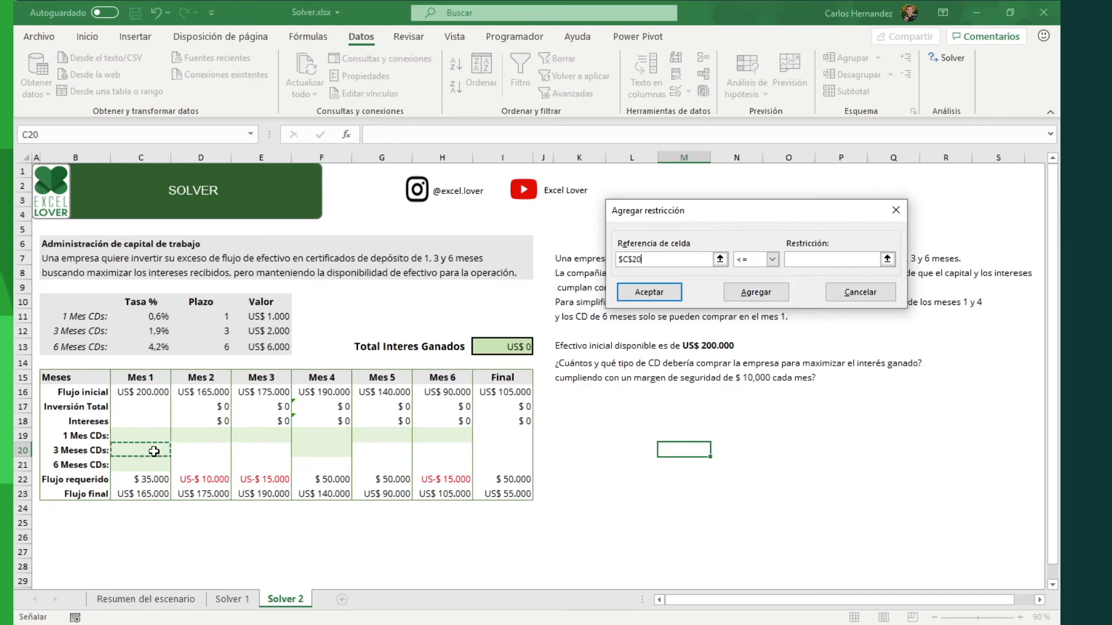
{"action": "left_click", "coordinate": [774, 259]}
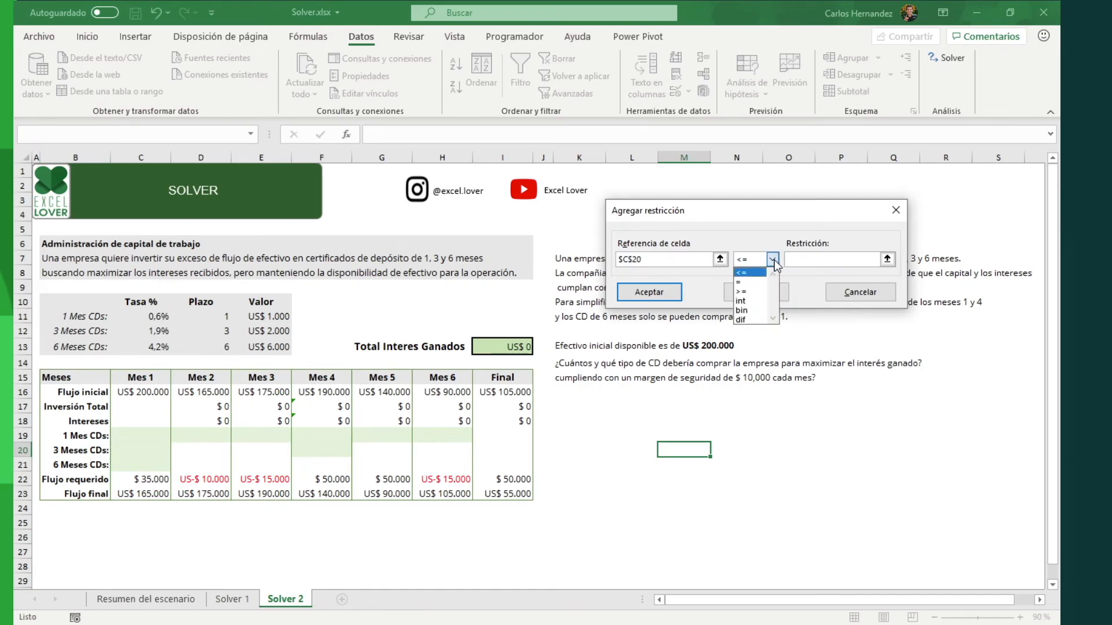
{"action": "left_click", "coordinate": [773, 260]}
{"action": "left_click", "coordinate": [772, 258]}
{"action": "left_click", "coordinate": [764, 302]}
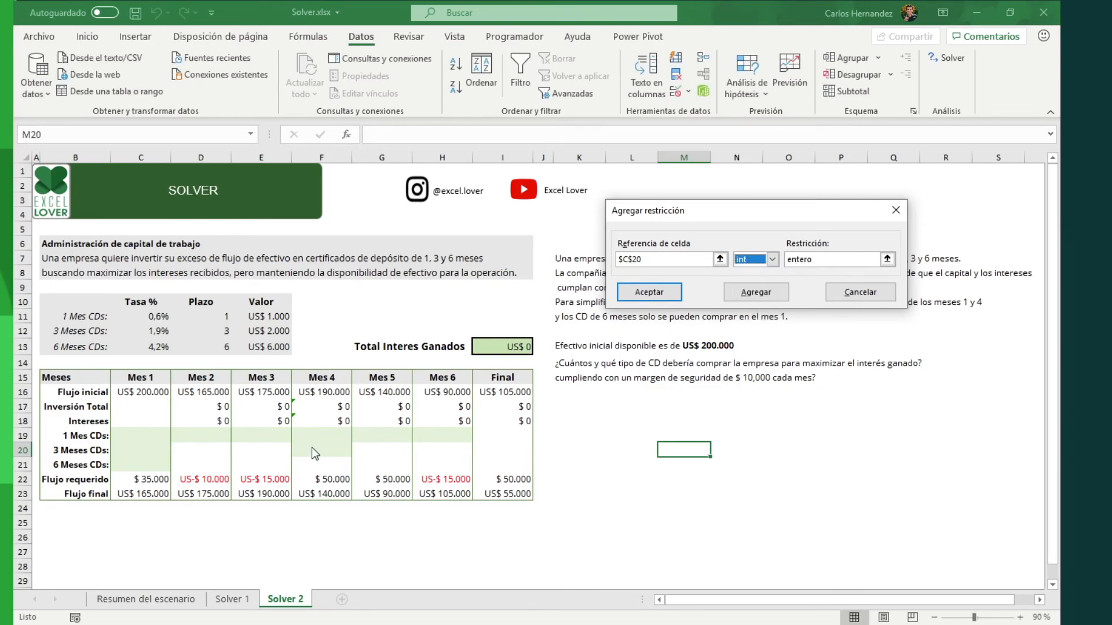
{"action": "left_click", "coordinate": [758, 293]}
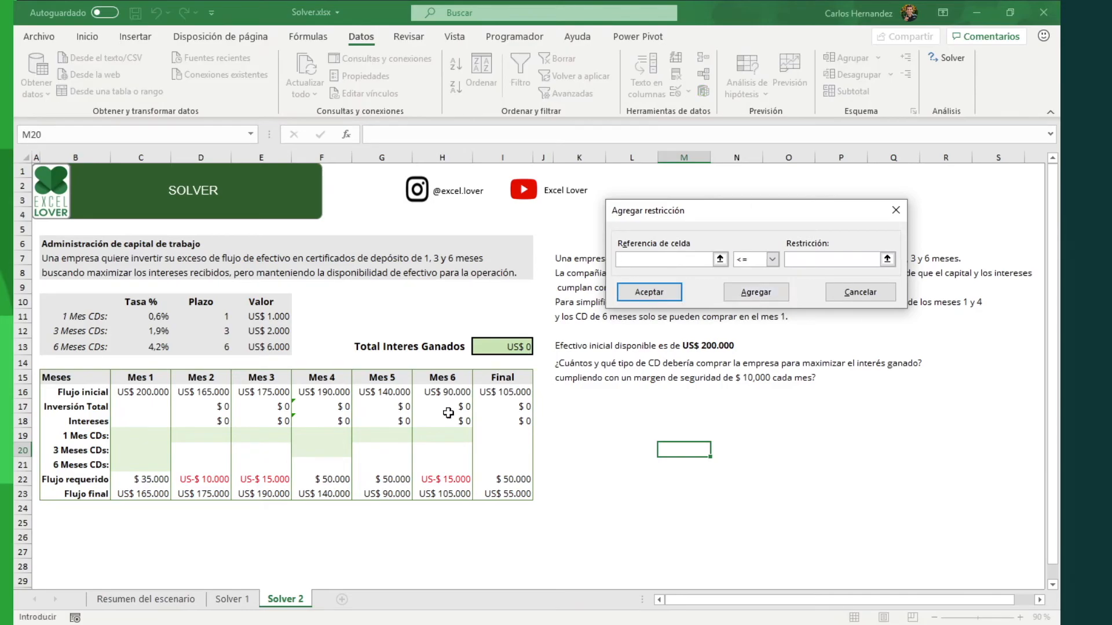
Step: Add a Solver constraint making the month 4 purchase of 3-month CDs in F20 an integer (int)
{"action": "left_click", "coordinate": [334, 451]}
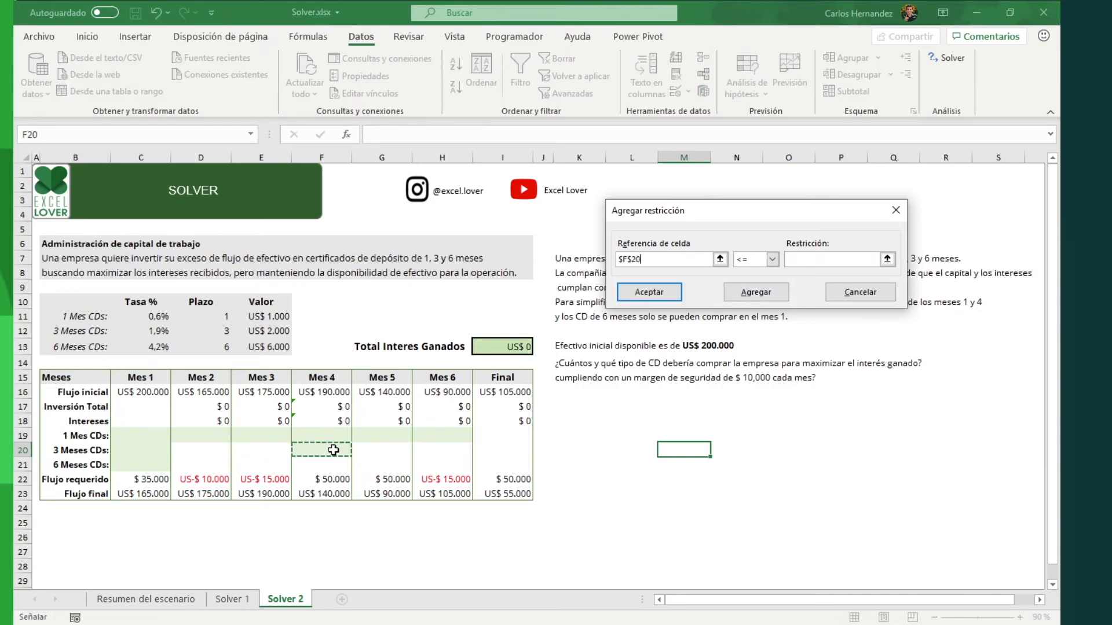
{"action": "left_click", "coordinate": [774, 259]}
{"action": "left_click", "coordinate": [758, 303]}
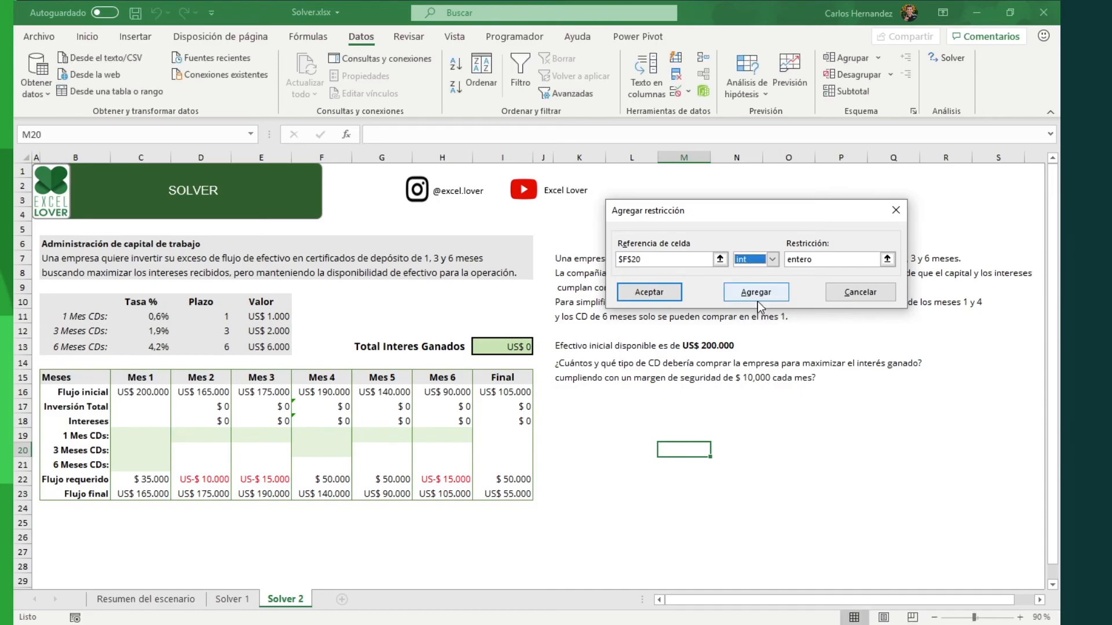
{"action": "left_click", "coordinate": [756, 299]}
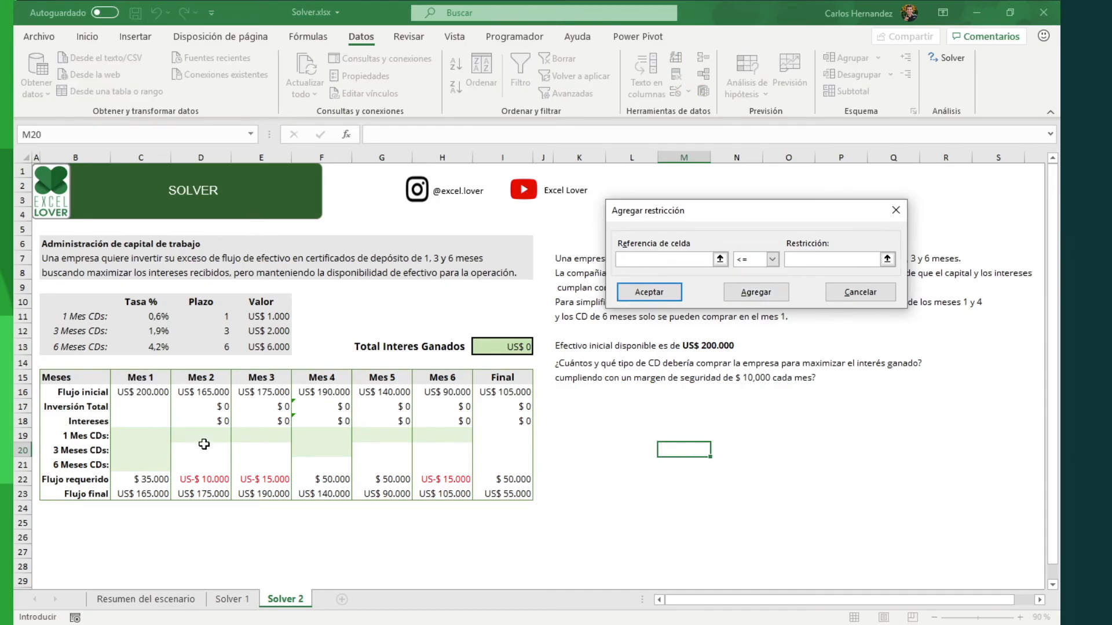
Step: Add a binary (bin) constraint on the 6-month CD cell C21 and finish the constraint list
{"action": "left_click", "coordinate": [148, 465]}
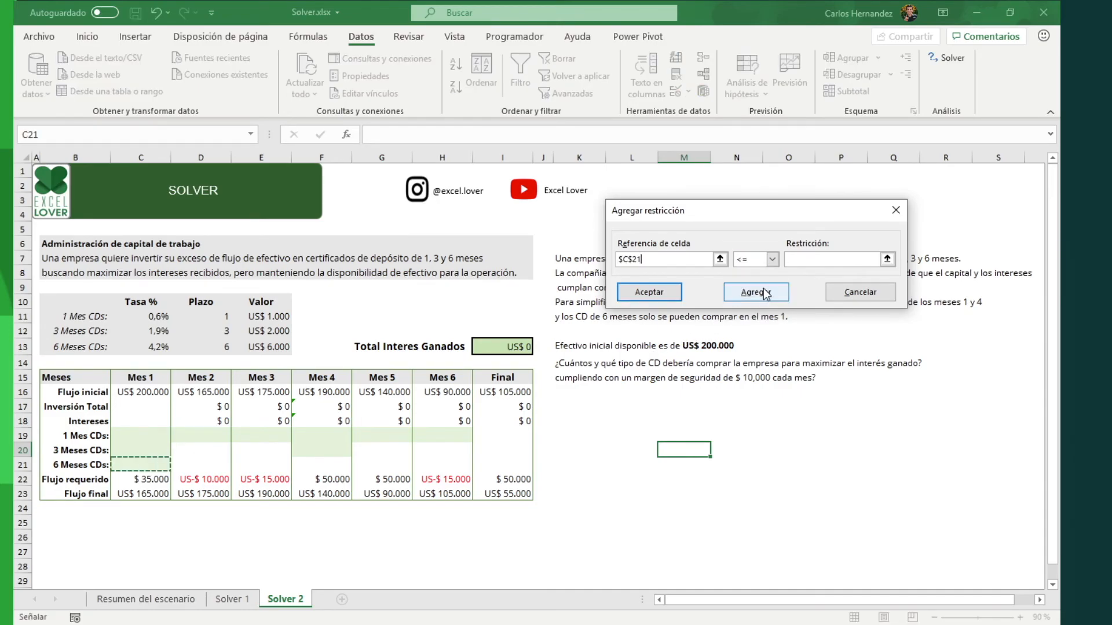
{"action": "left_click", "coordinate": [772, 259]}
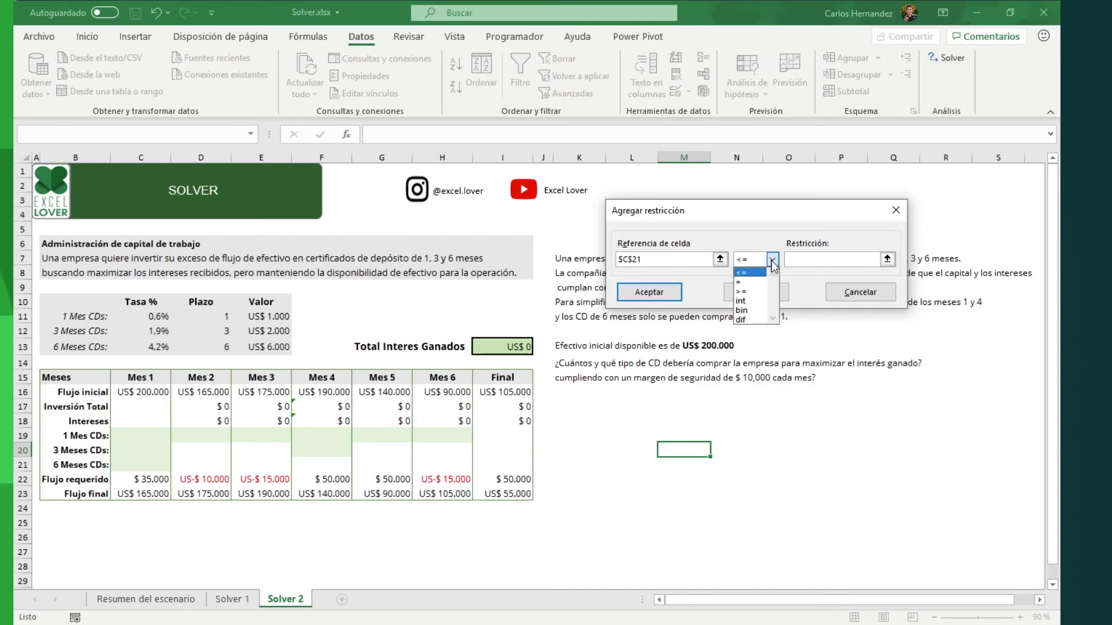
{"action": "left_click", "coordinate": [753, 311]}
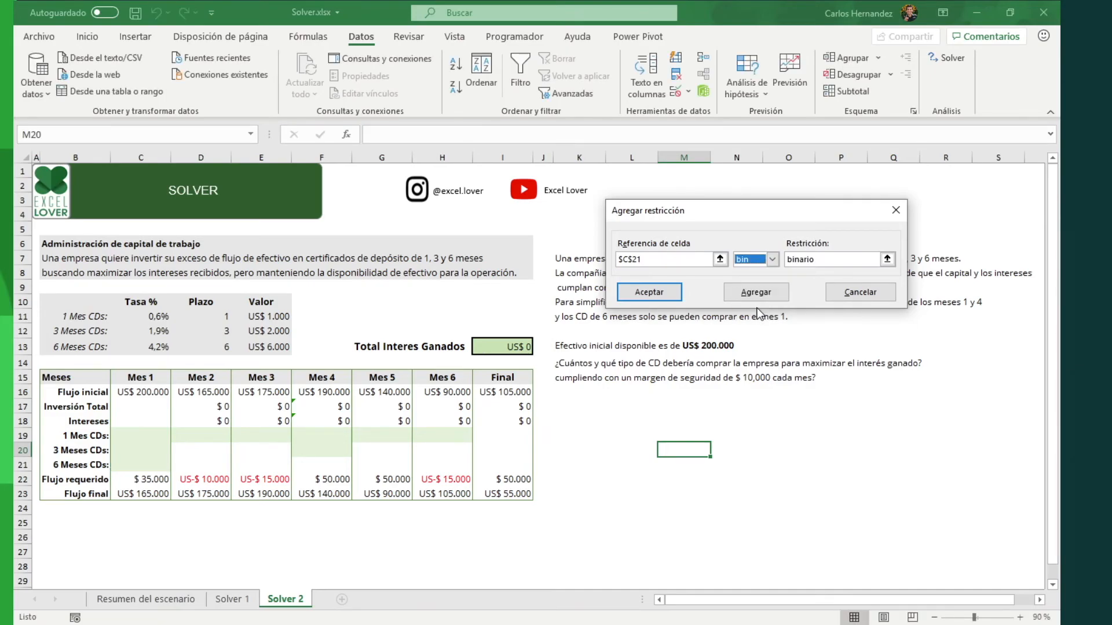
{"action": "left_click", "coordinate": [670, 295]}
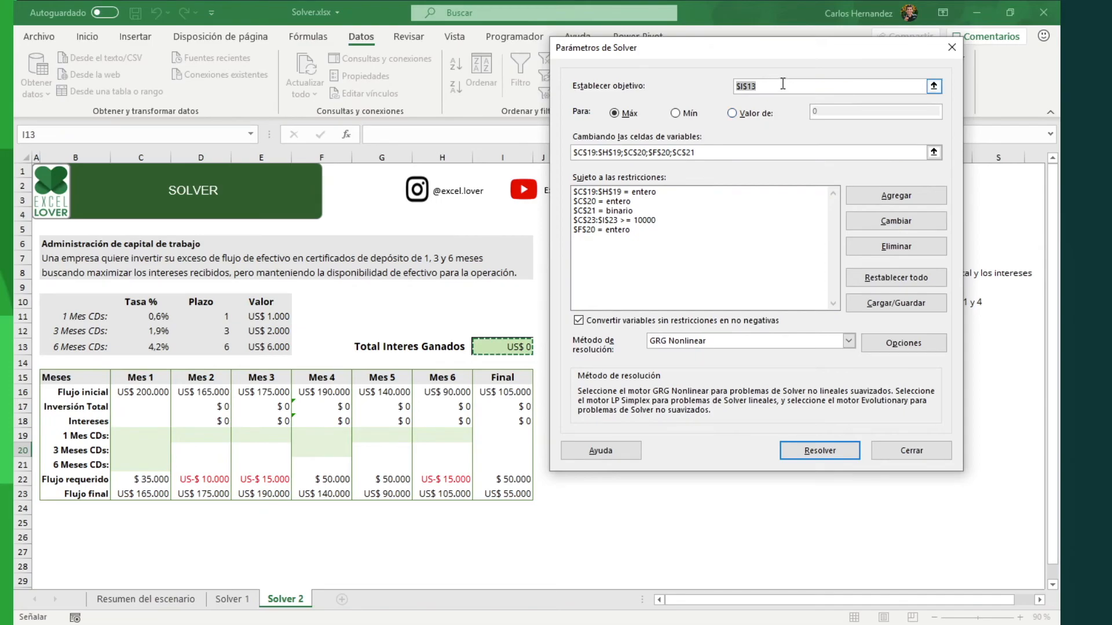
Step: Solve the CD investment model with GRG Nonlinear and keep the Solver solution
{"action": "left_click", "coordinate": [833, 454]}
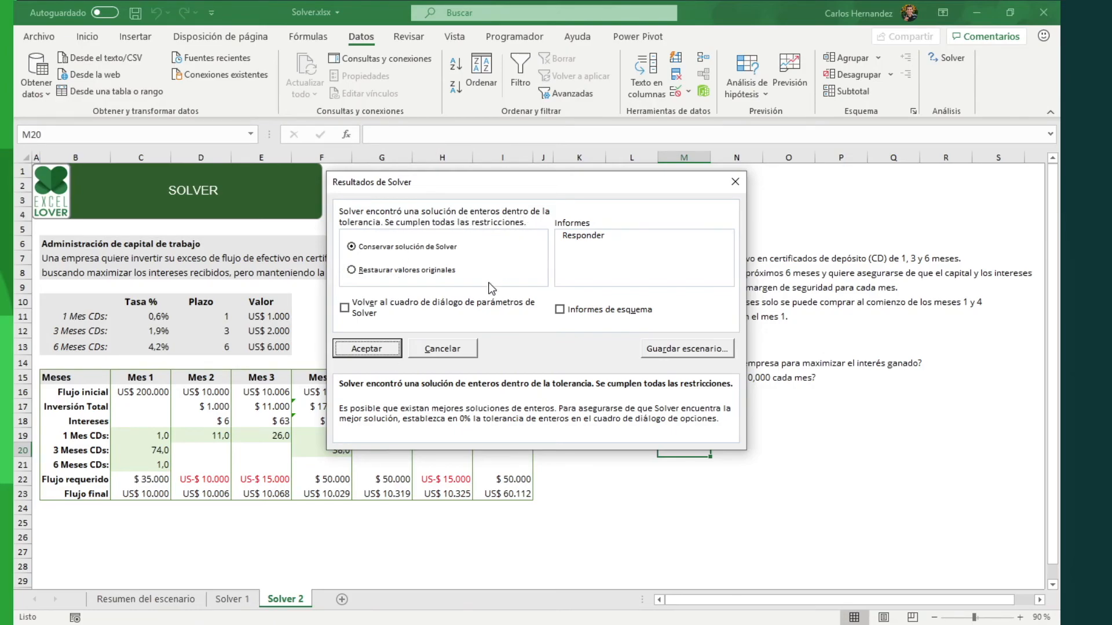
{"action": "left_click", "coordinate": [391, 349]}
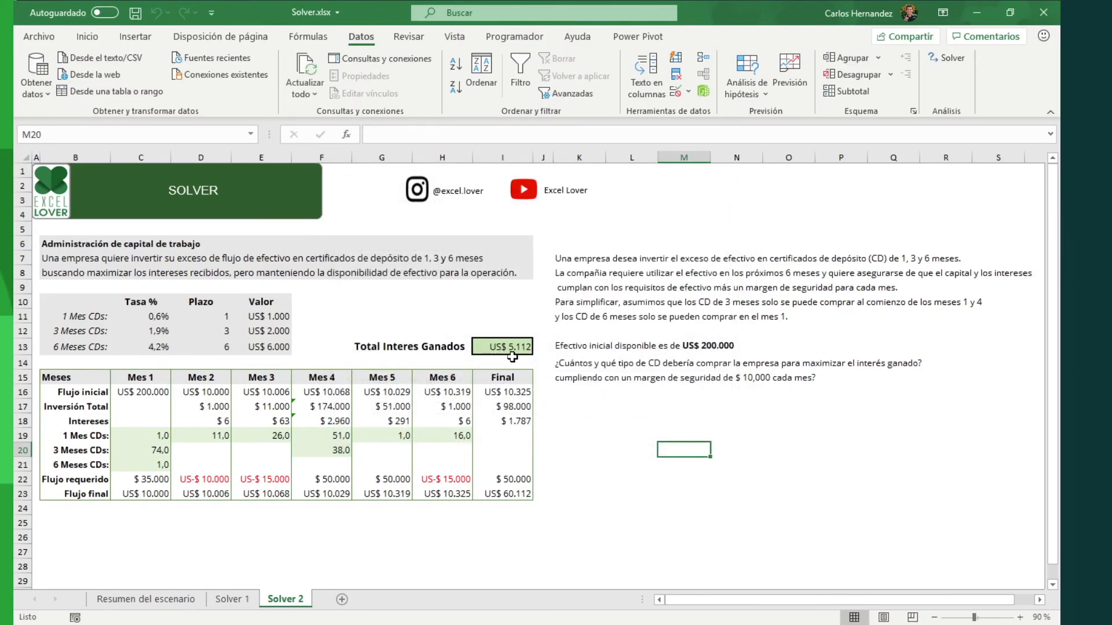
Step: Review the solved month 1 purchases of 1-, 3- and 6-month CDs in C19:C21 and the total interest in I13
{"action": "left_click", "coordinate": [154, 441]}
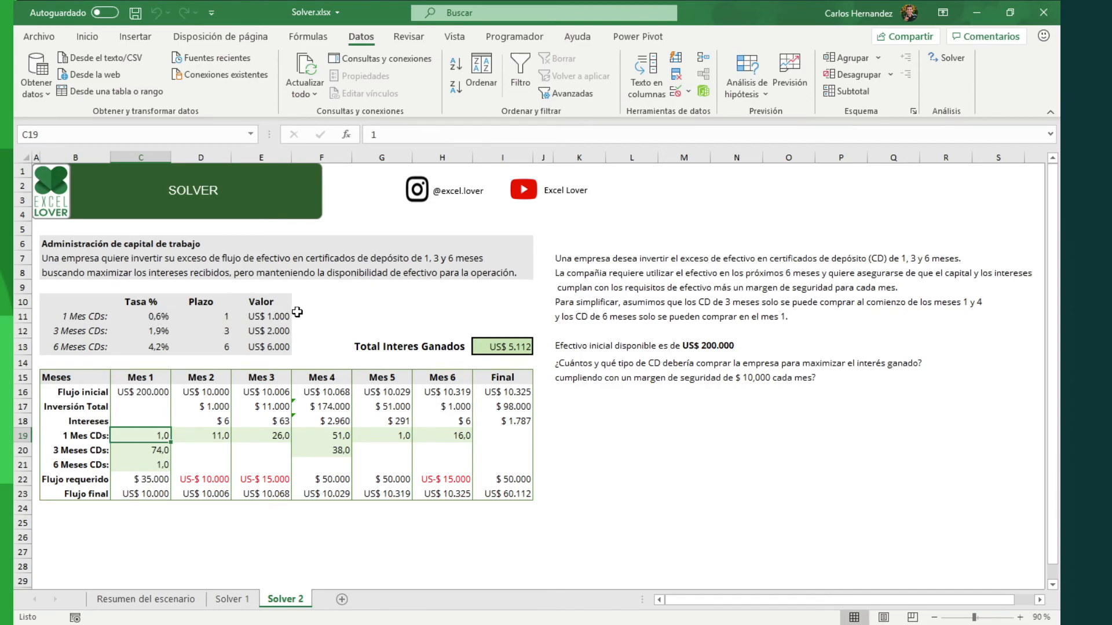
{"action": "key", "text": "Down"}
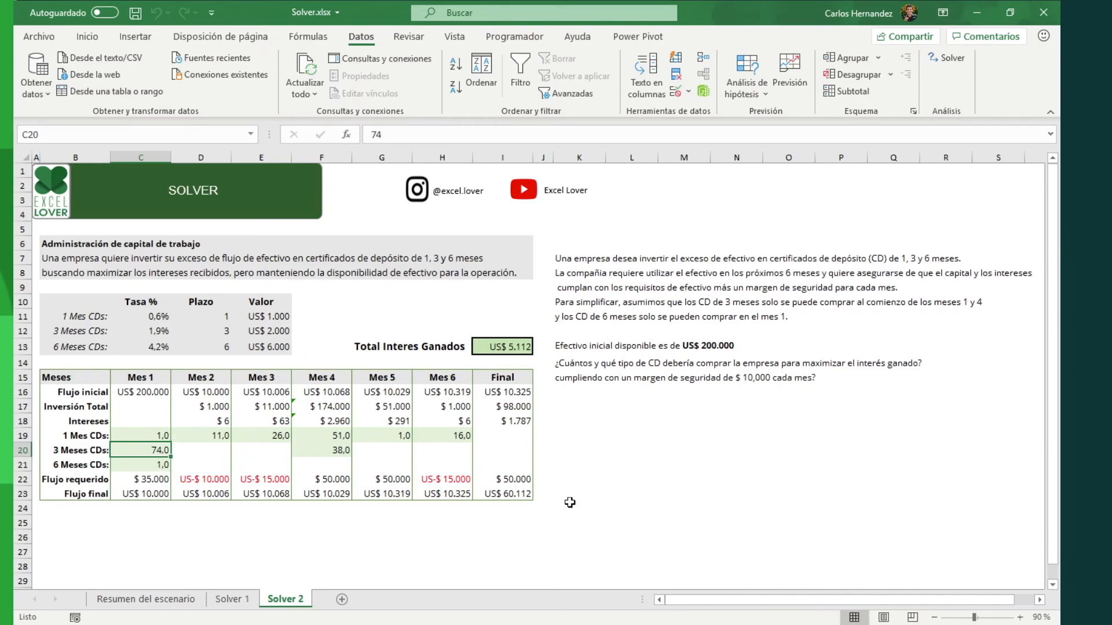
{"action": "key", "text": "Down"}
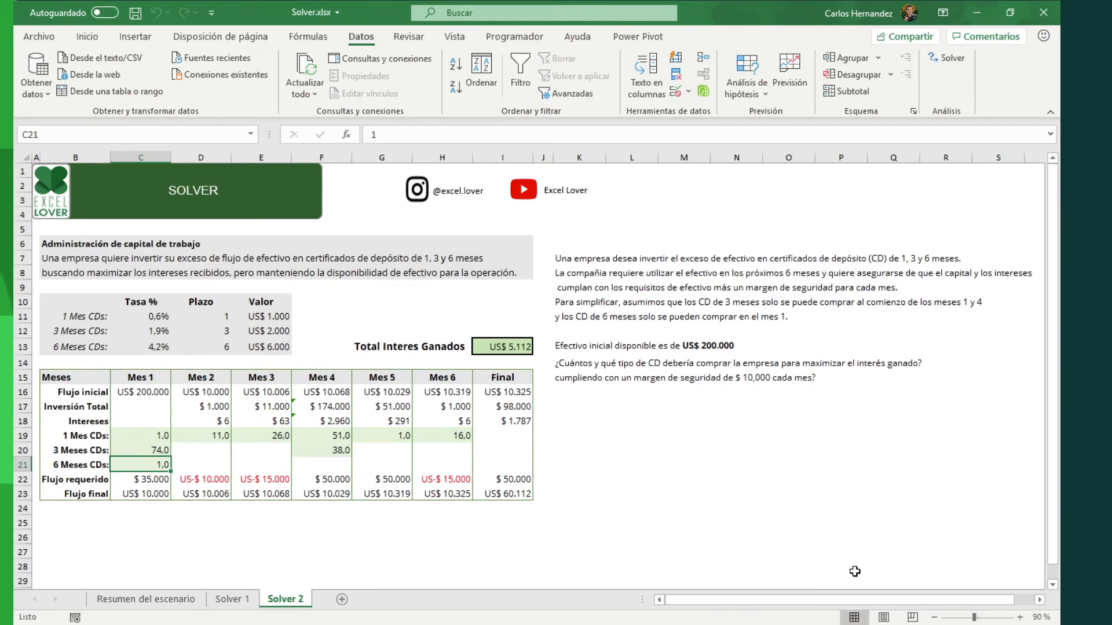
{"action": "left_click", "coordinate": [515, 345]}
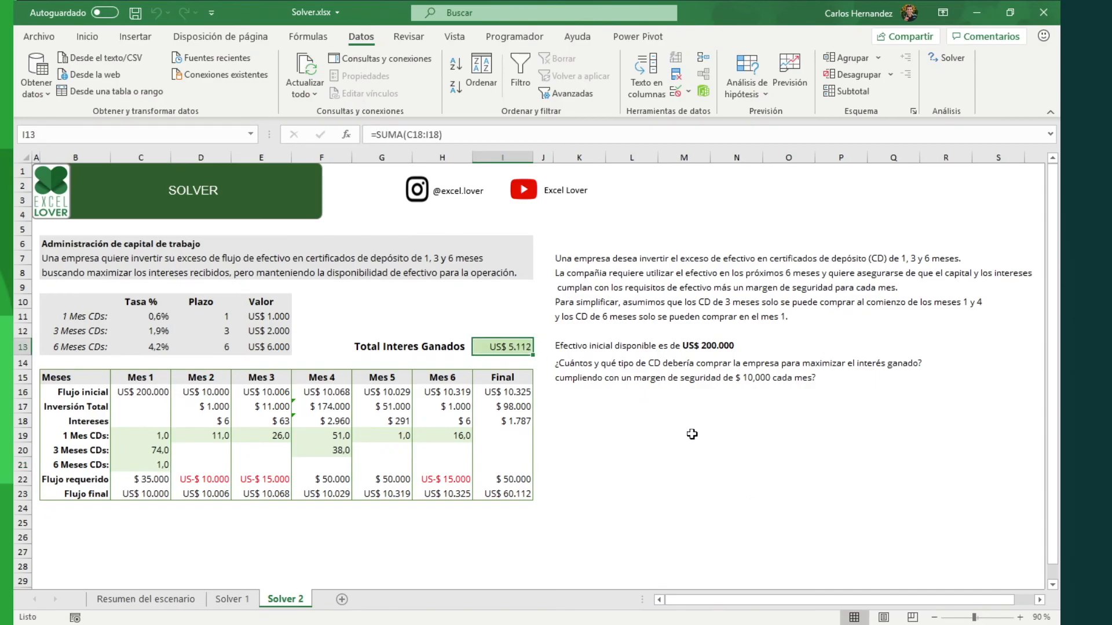
Step: Check the final cash flow of each month and the final period in C23:I23 against the US$ 10.000 safety margin
{"action": "left_click", "coordinate": [164, 495]}
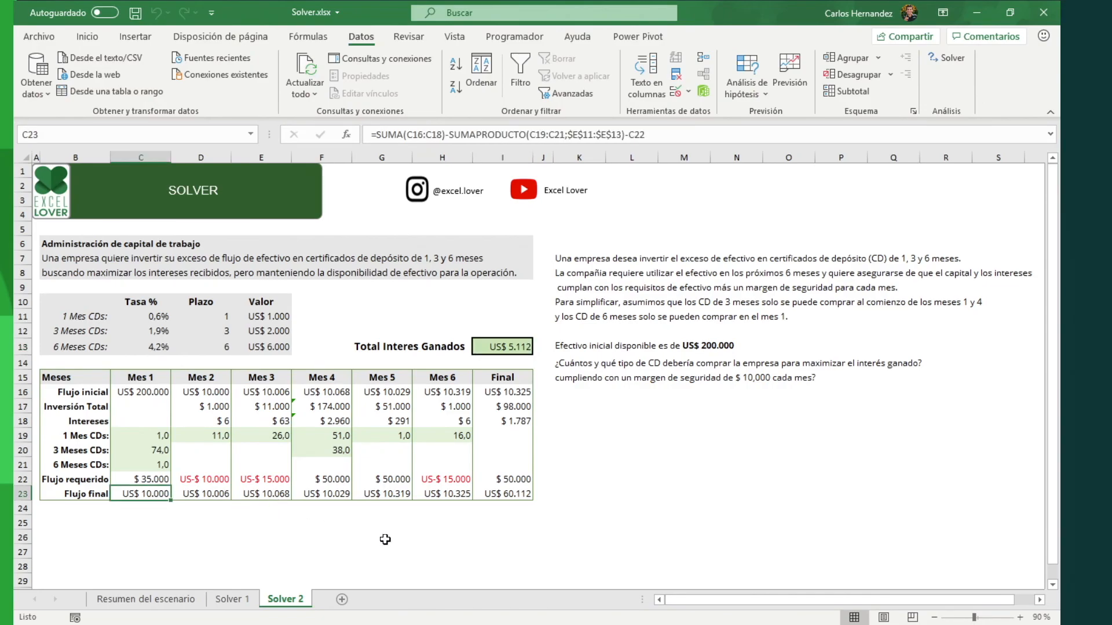
{"action": "key", "text": "Right"}
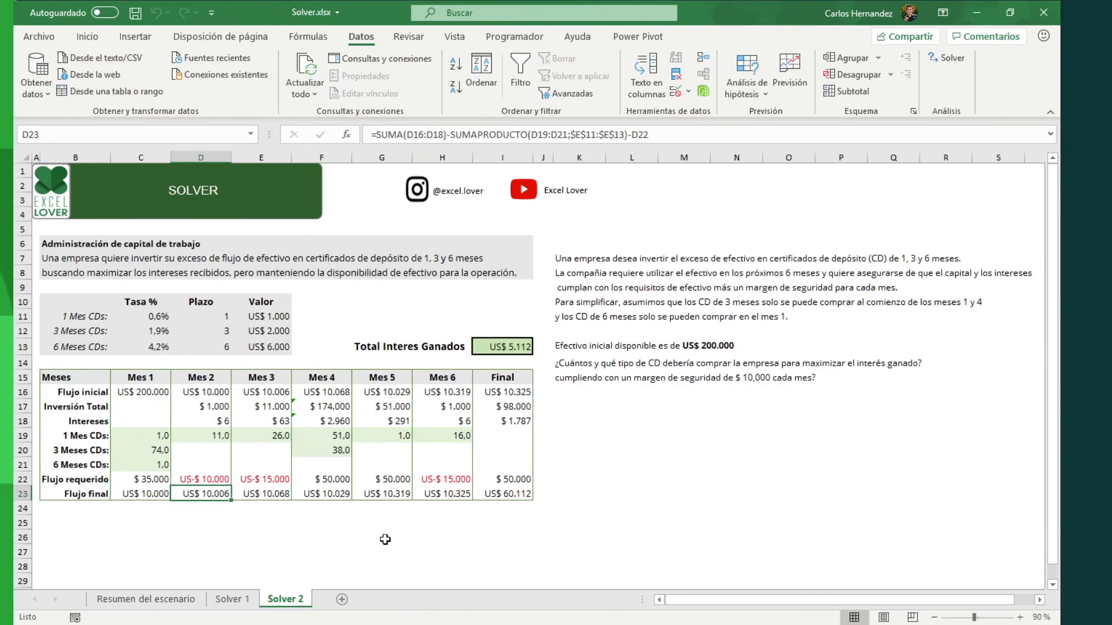
{"action": "key", "text": "Right"}
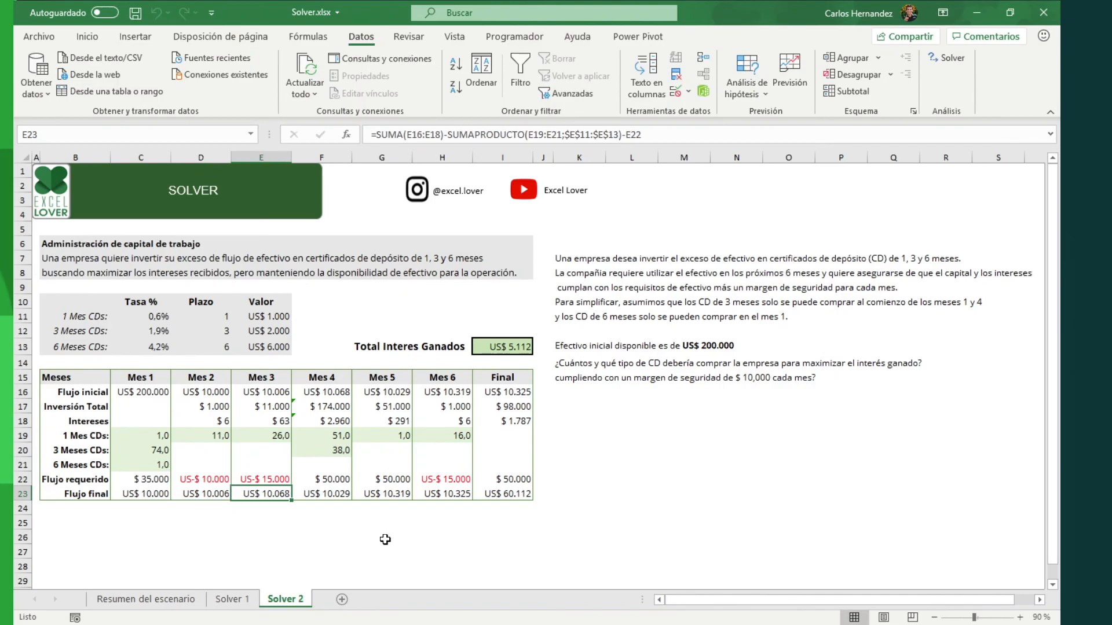
{"action": "key", "text": "Right"}
{"action": "key", "text": "Right"}
{"action": "key", "text": "Right"}
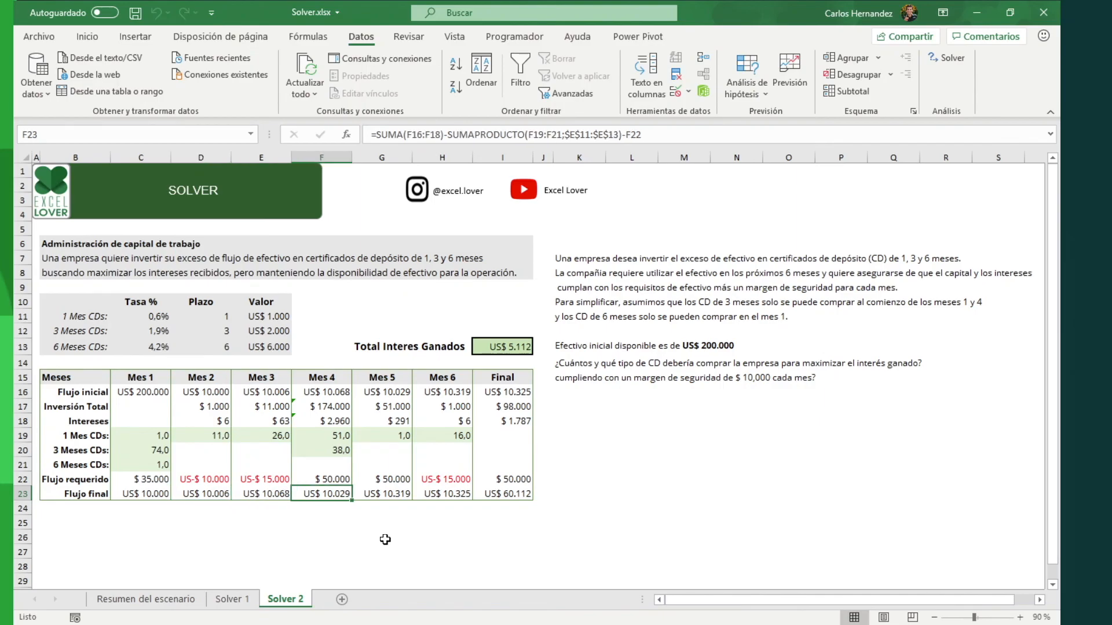
{"action": "key", "text": "Right"}
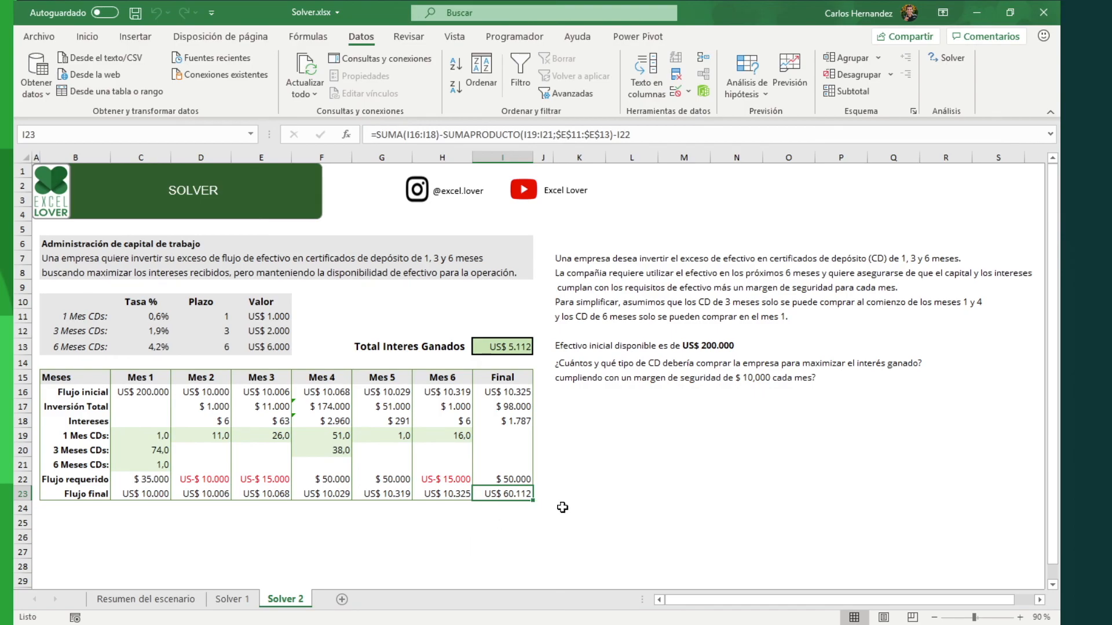
{"action": "left_click", "coordinate": [627, 490]}
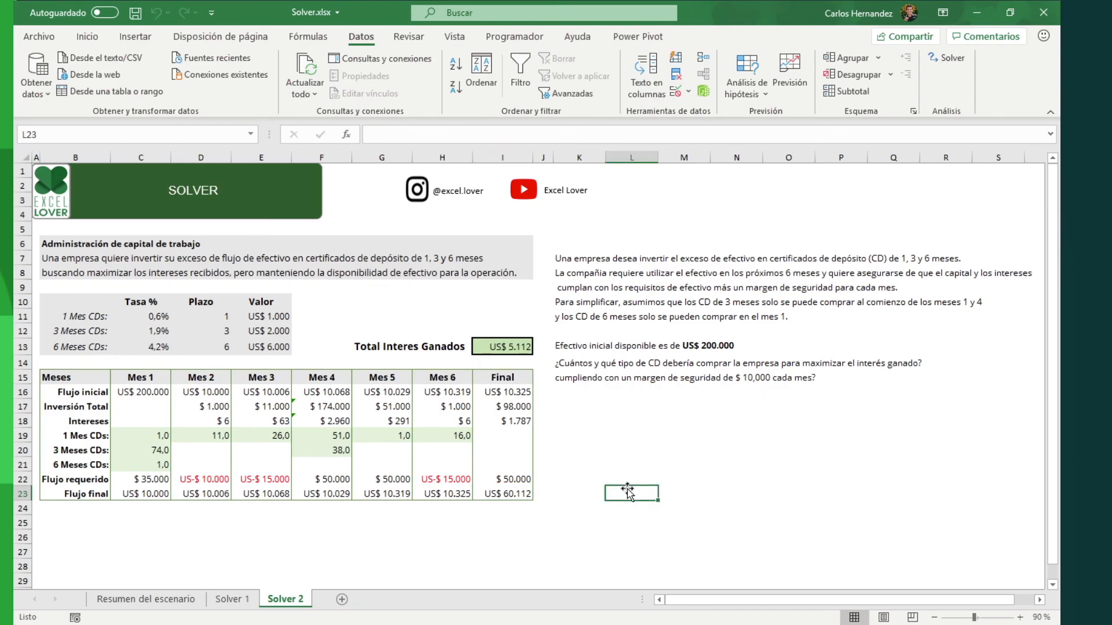